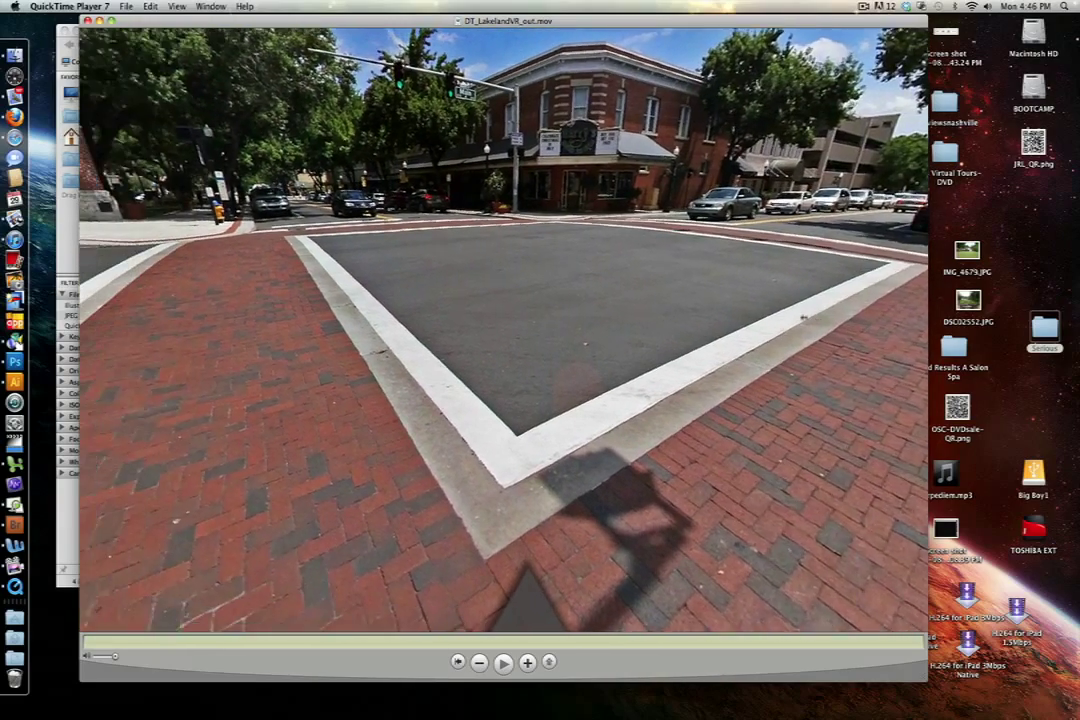
- Examine the ground compass in the finished panorama movie and its DT Compas.ai artwork in Illustrator
{"action": "key", "text": "Left"}
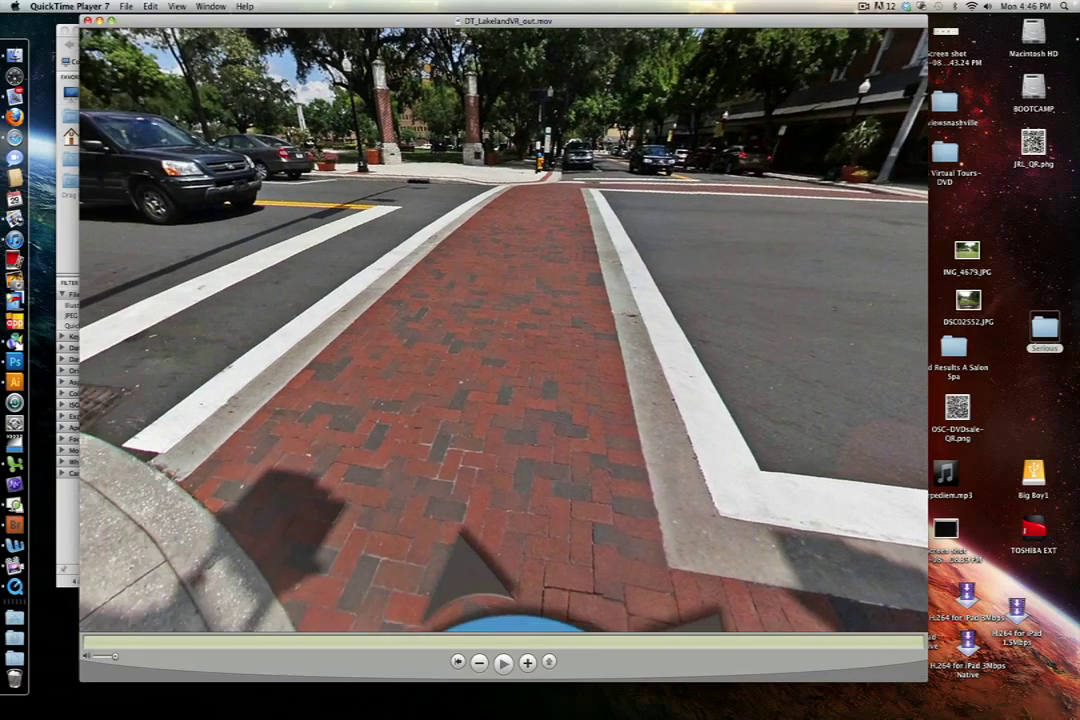
{"action": "key", "text": "Down"}
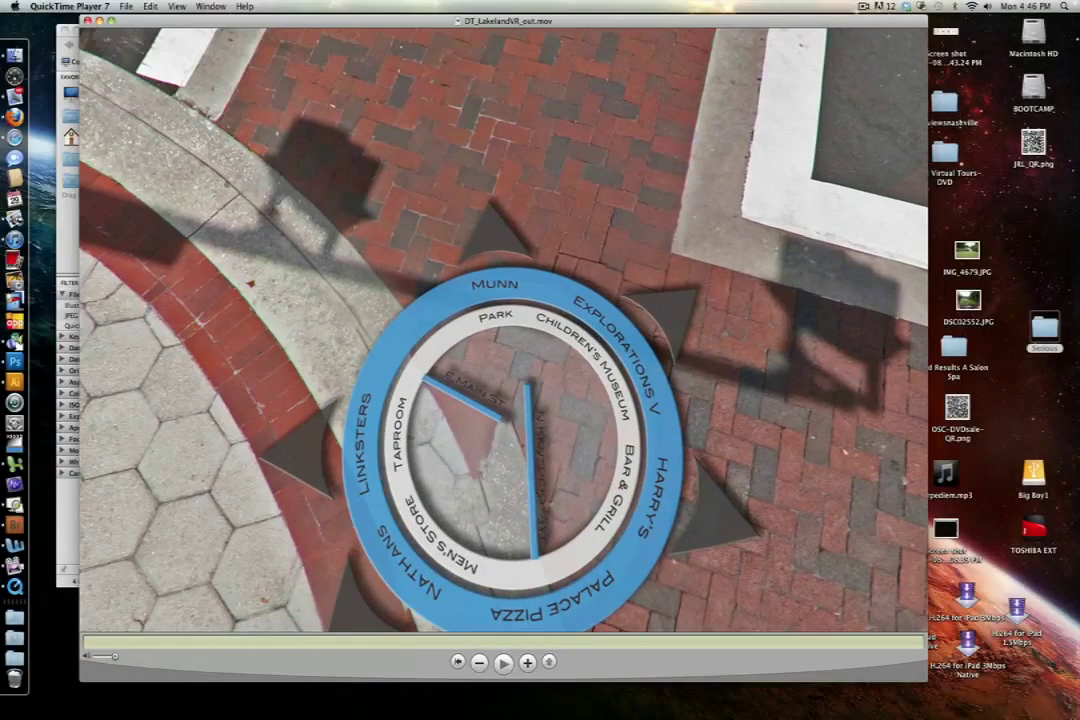
{"action": "mouse_move", "coordinate": [1, 1]}
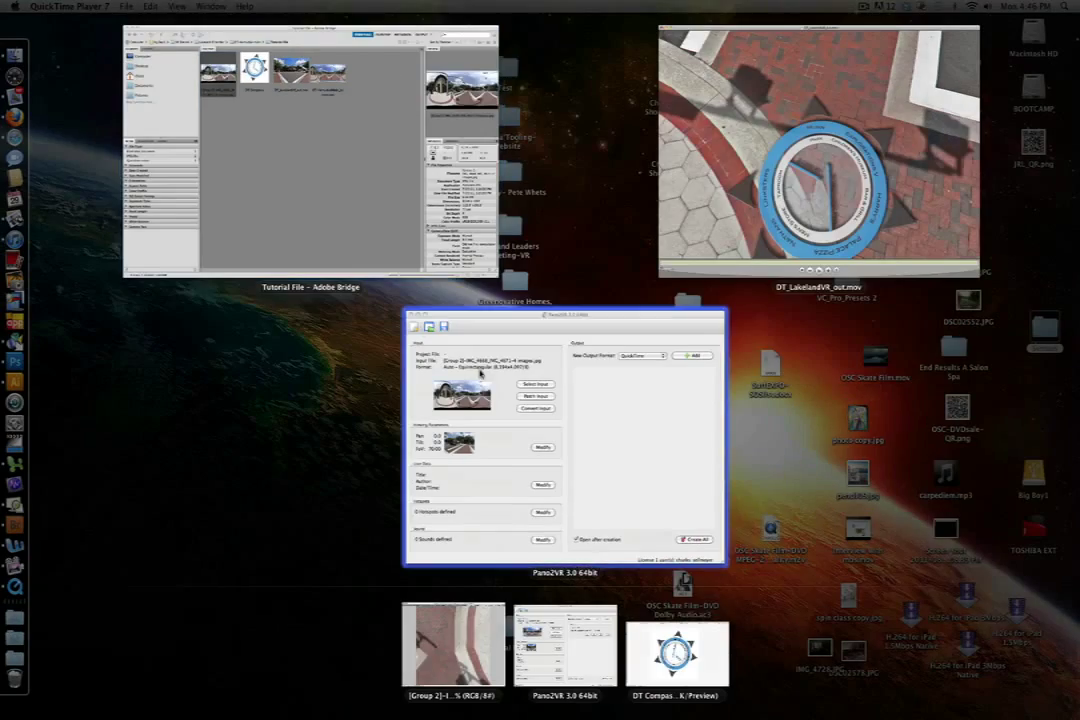
{"action": "left_click", "coordinate": [706, 667]}
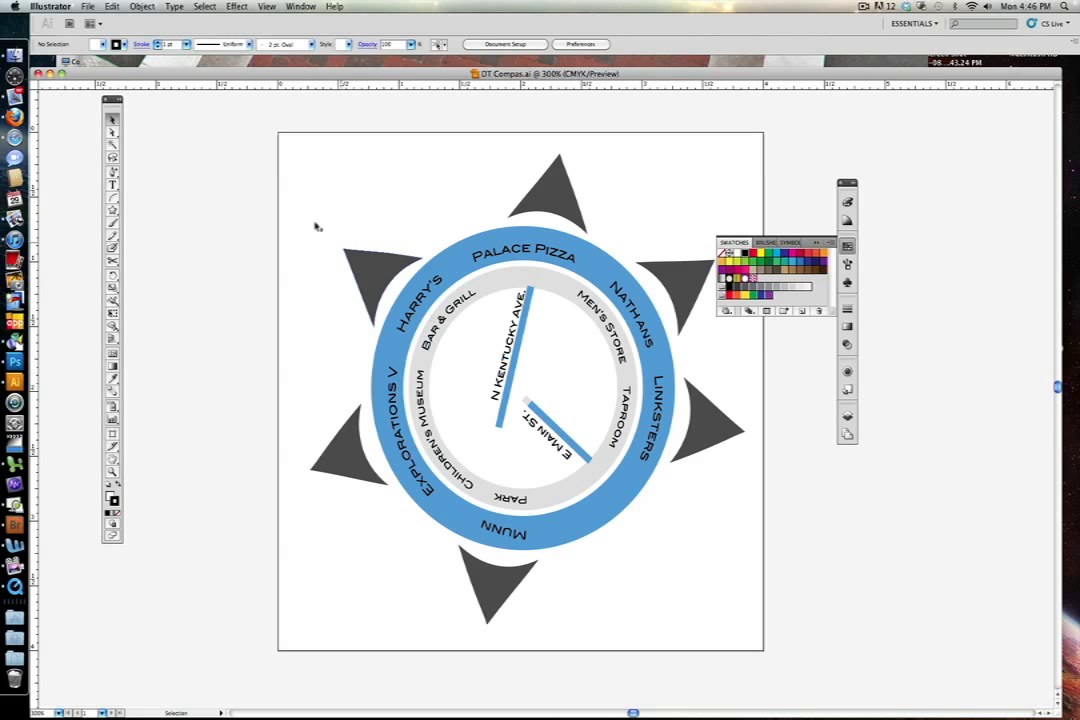
{"action": "left_click_drag", "start_coordinate": [254, 79], "coordinate": [263, 74]}
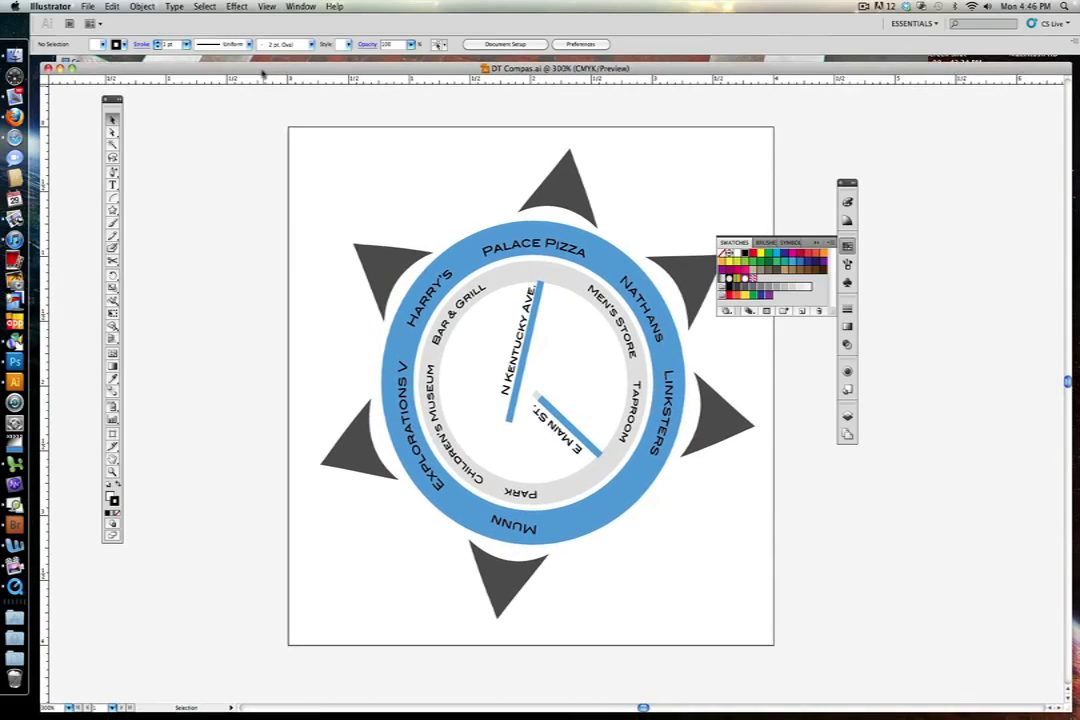
- Bring the stitched panorama [Group 2]-IMG_4668_IMG_4671-4 images.jpg from Bridge into Pano2VR as the input image
{"action": "mouse_move", "coordinate": [1, 1]}
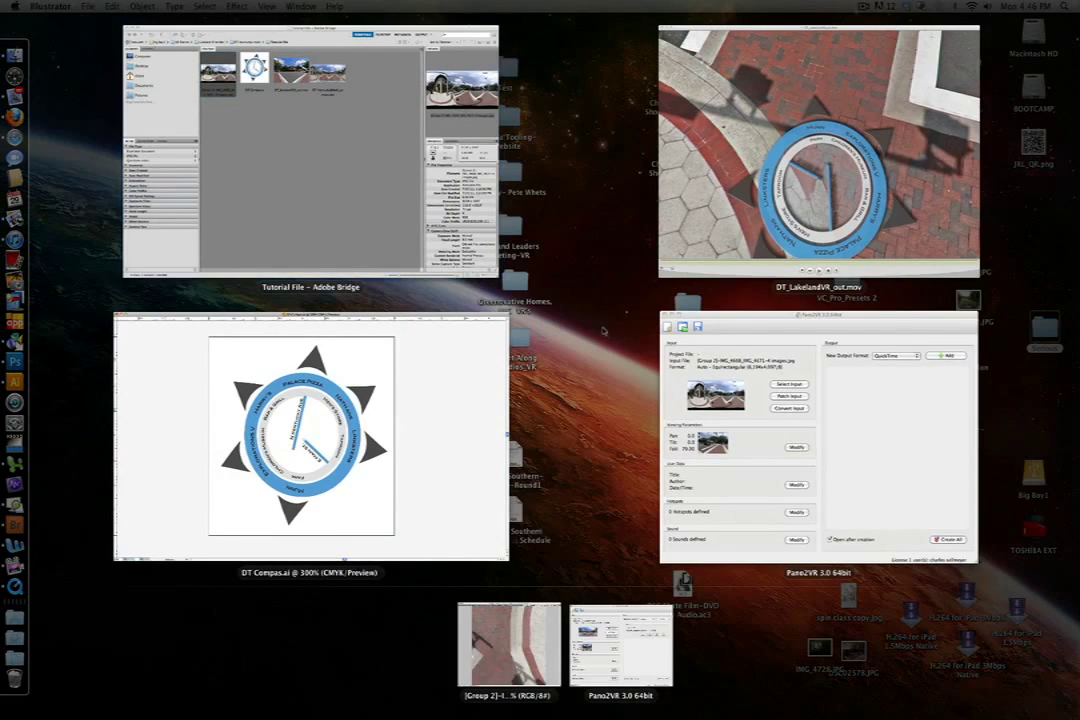
{"action": "left_click", "coordinate": [716, 386]}
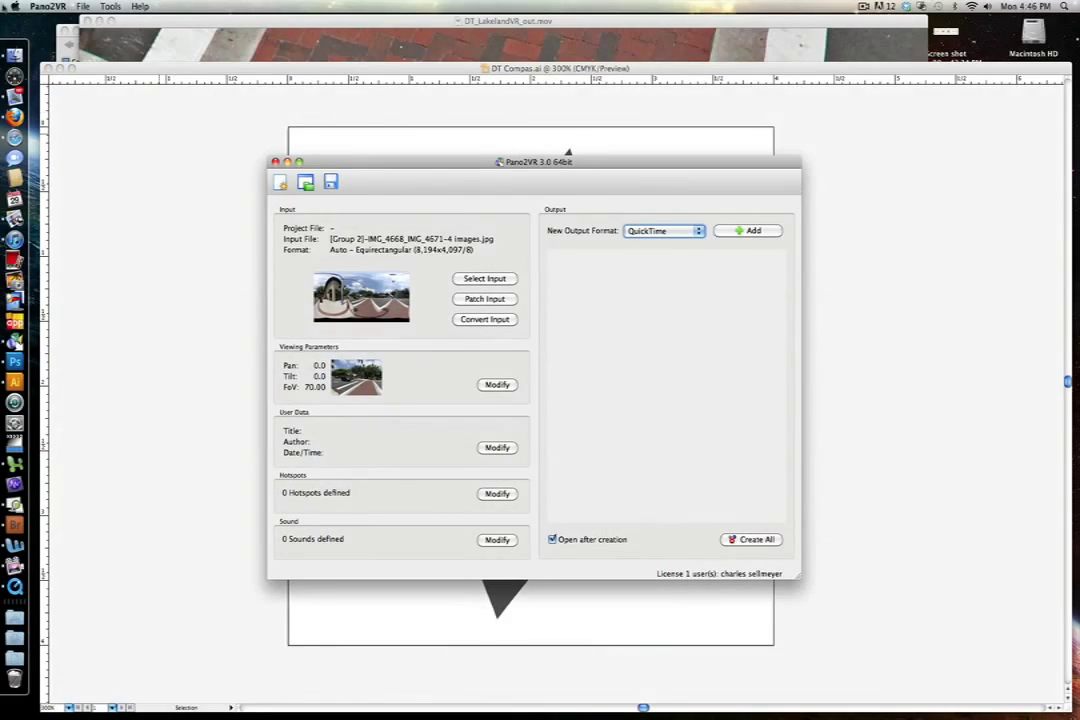
{"action": "mouse_move", "coordinate": [2, 2]}
{"action": "left_click", "coordinate": [353, 118]}
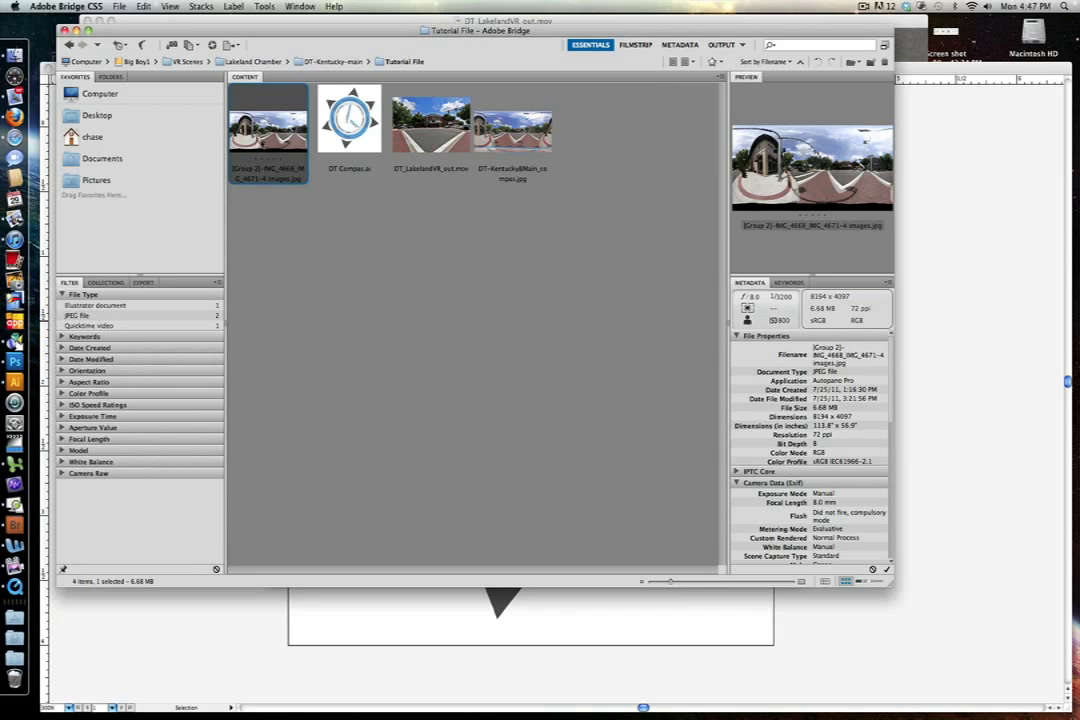
{"action": "left_click_drag", "start_coordinate": [258, 138], "coordinate": [289, 240]}
{"action": "left_click_drag", "start_coordinate": [30, 340], "coordinate": [26, 340]}
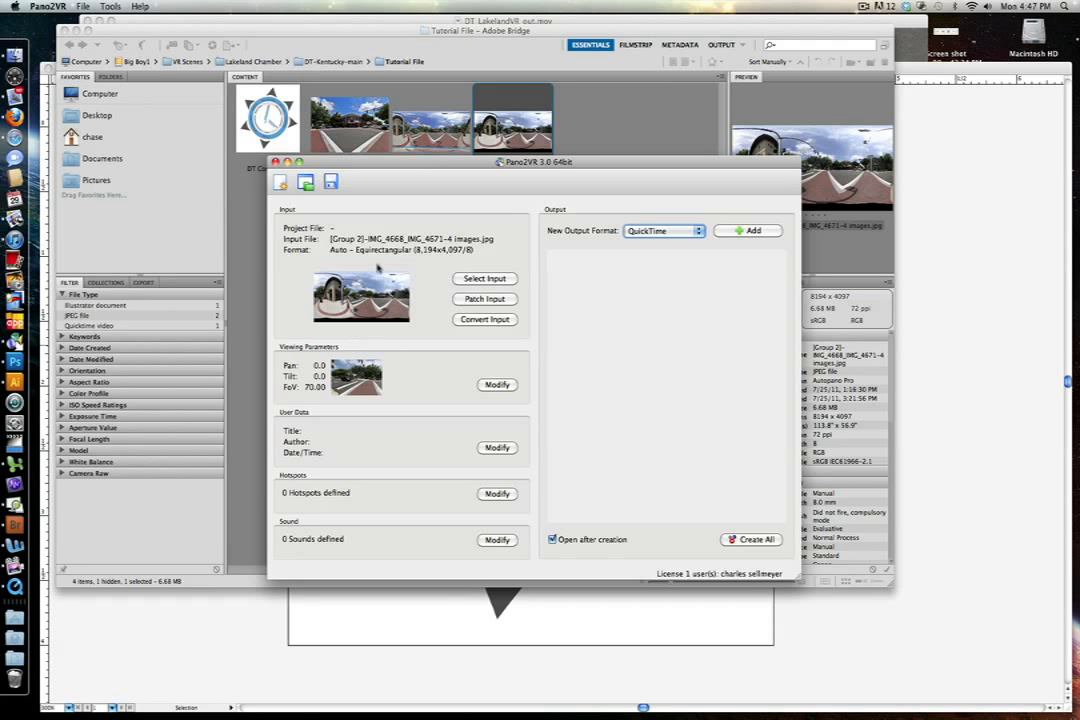
- Add a patch over the black hole at pan 153, tilt -90 and FoV 90, and extract it as a TIFF image
{"action": "left_click", "coordinate": [487, 303]}
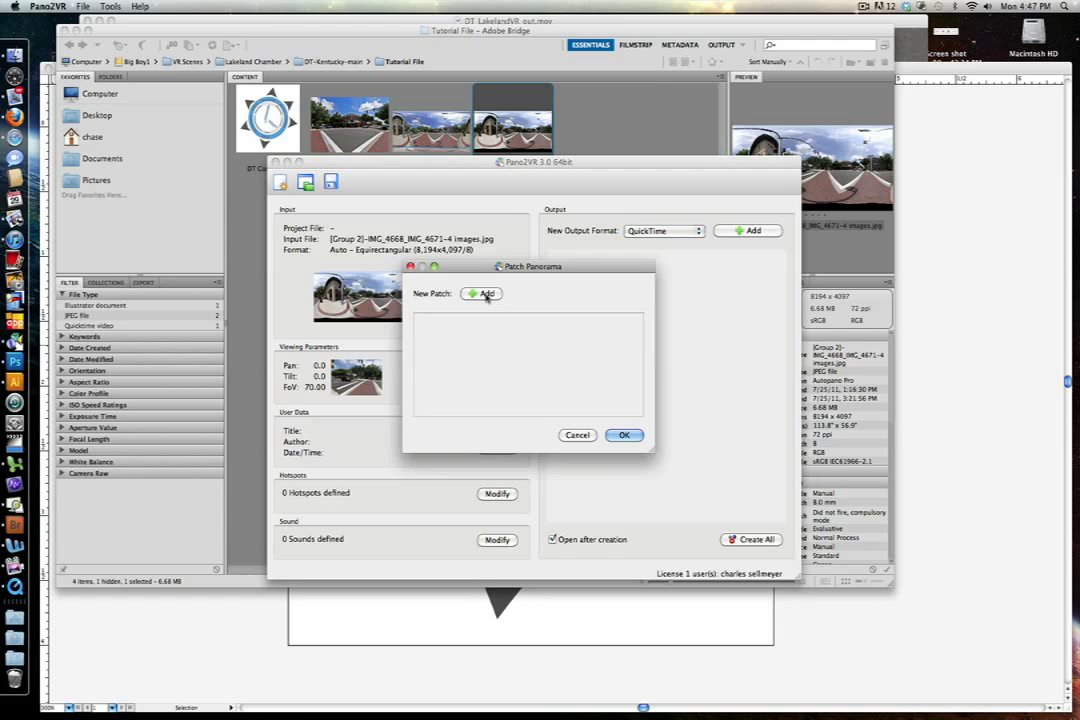
{"action": "left_click", "coordinate": [485, 294]}
{"action": "left_click_drag", "start_coordinate": [511, 228], "coordinate": [552, 332]}
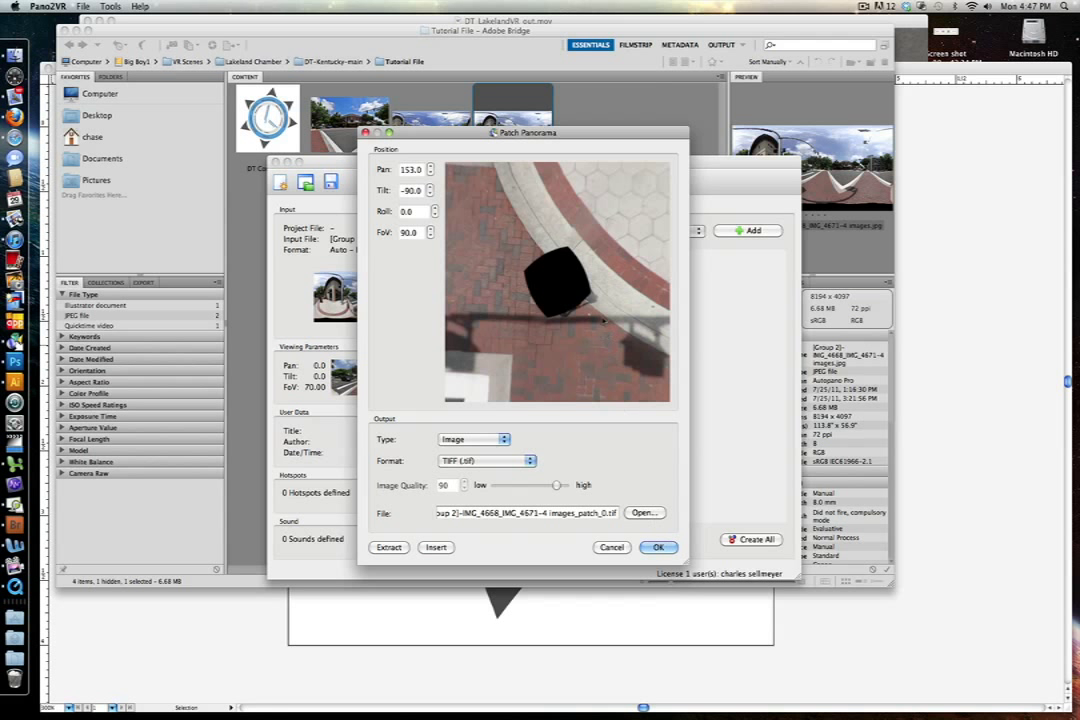
{"action": "left_click", "coordinate": [664, 549]}
{"action": "left_click", "coordinate": [667, 551]}
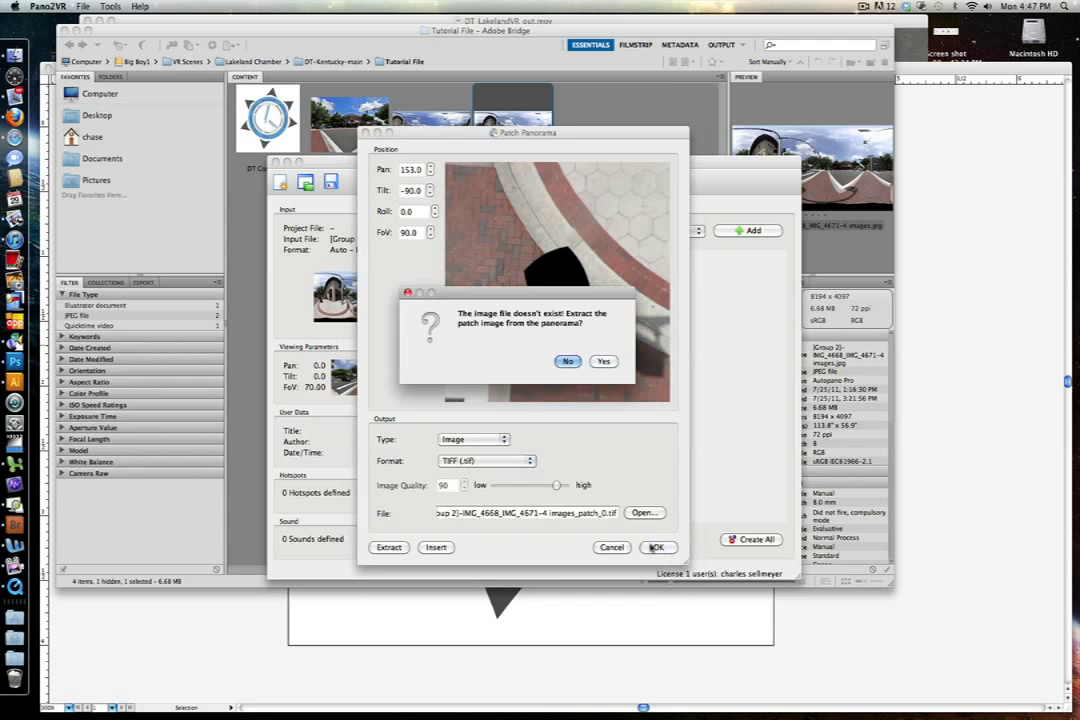
{"action": "left_click", "coordinate": [603, 361]}
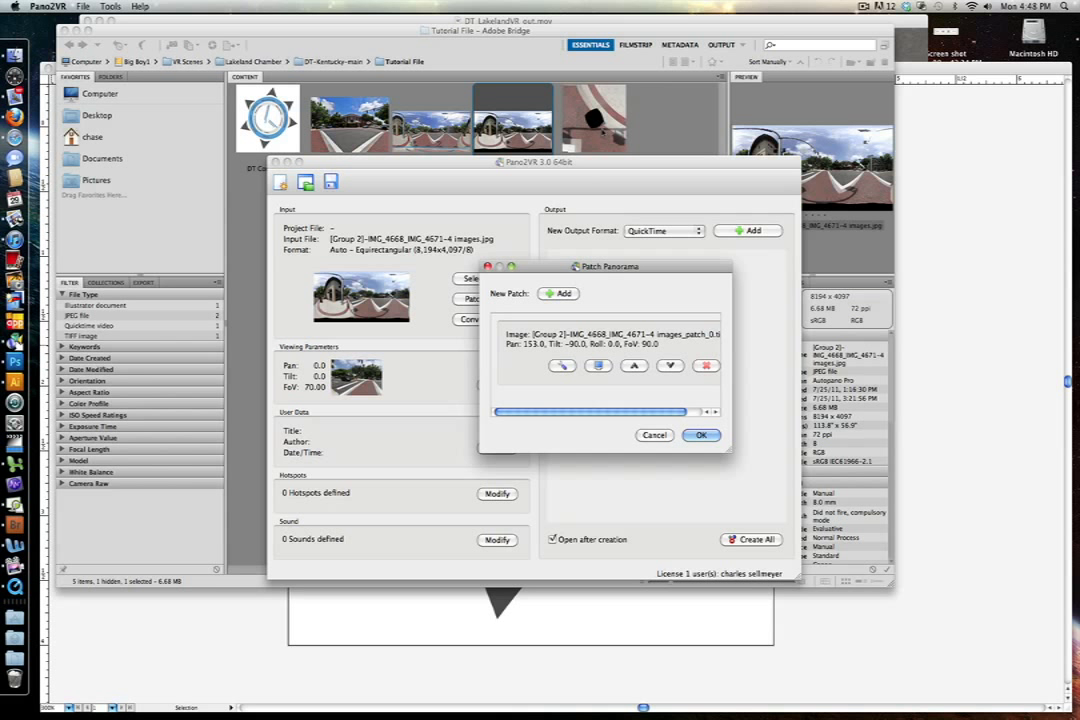
- Open the extracted patch TIFF from Bridge in Photoshop
{"action": "left_click", "coordinate": [512, 113]}
{"action": "left_click", "coordinate": [595, 150]}
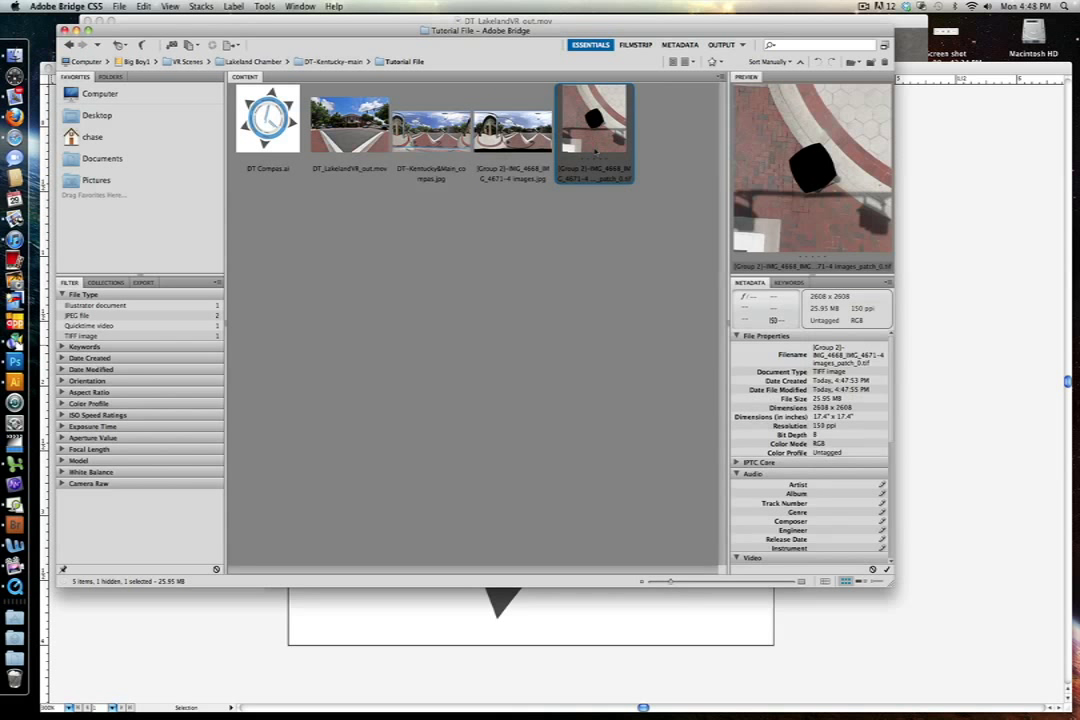
{"action": "left_click_drag", "start_coordinate": [595, 150], "coordinate": [14, 362]}
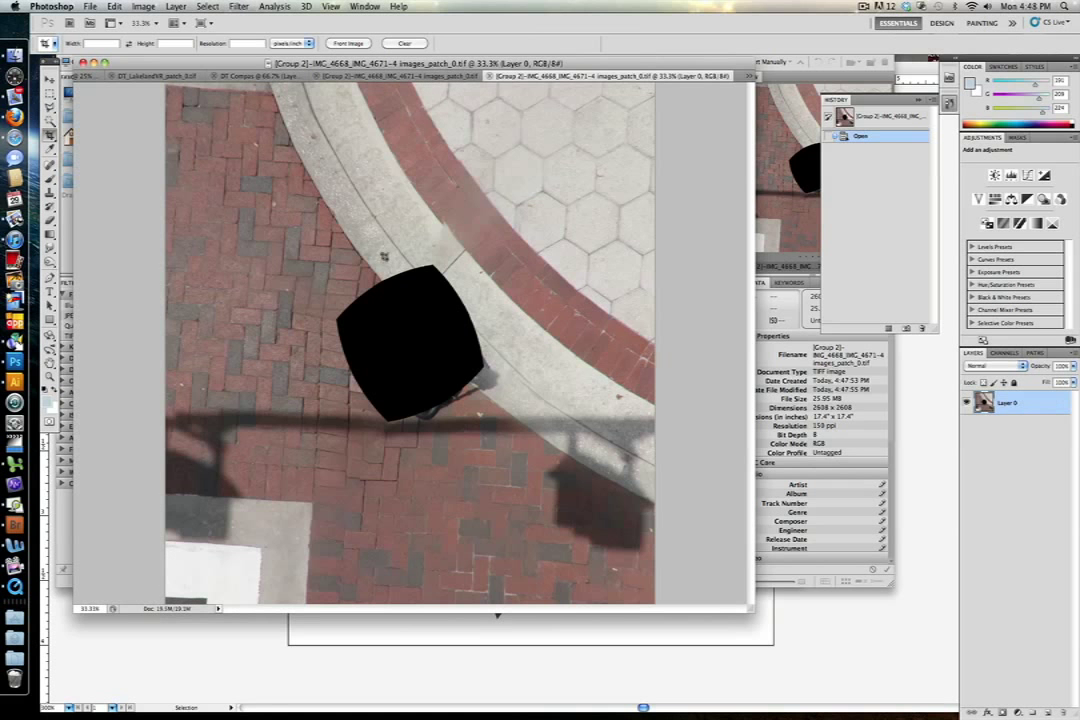
{"action": "left_click_drag", "start_coordinate": [587, 69], "coordinate": [589, 66]}
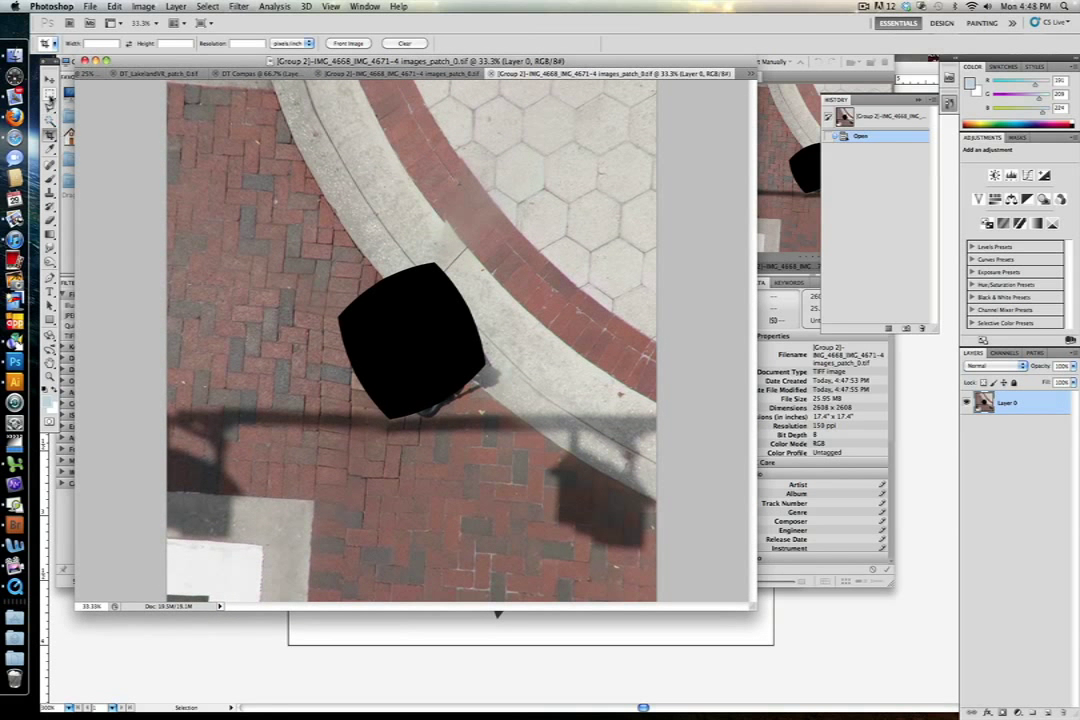
- Draw an elliptical marquee selection closely around the black hole in the patch image
{"action": "left_click_drag", "start_coordinate": [49, 93], "coordinate": [95, 97]}
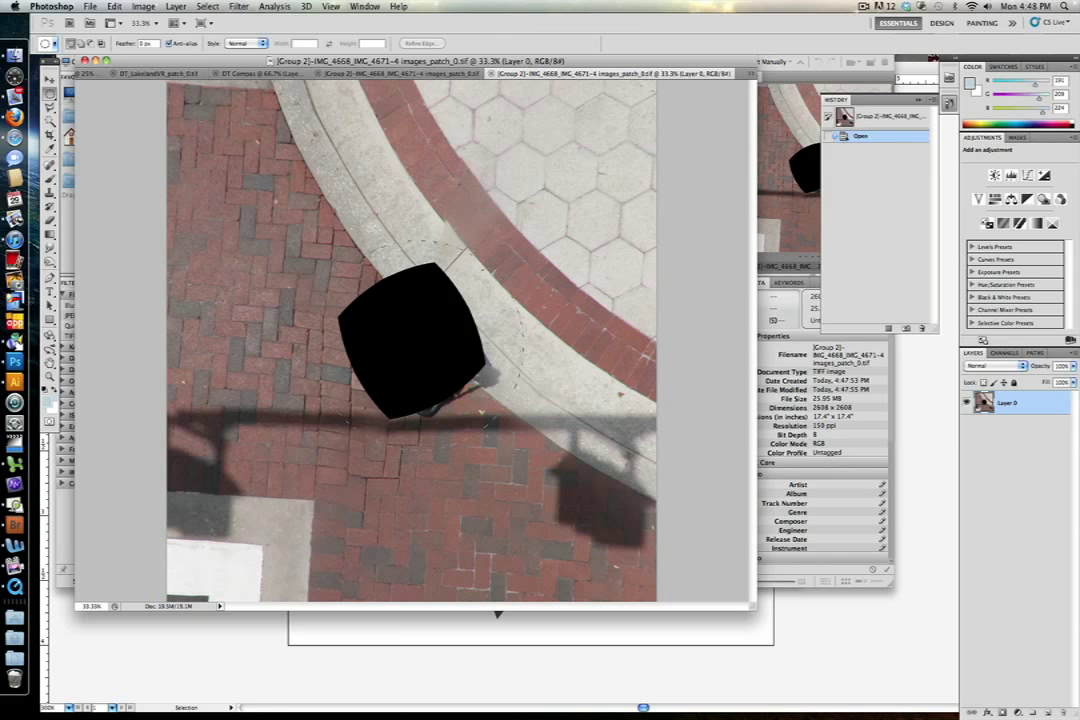
{"action": "left_click_drag", "start_coordinate": [523, 449], "coordinate": [524, 450]}
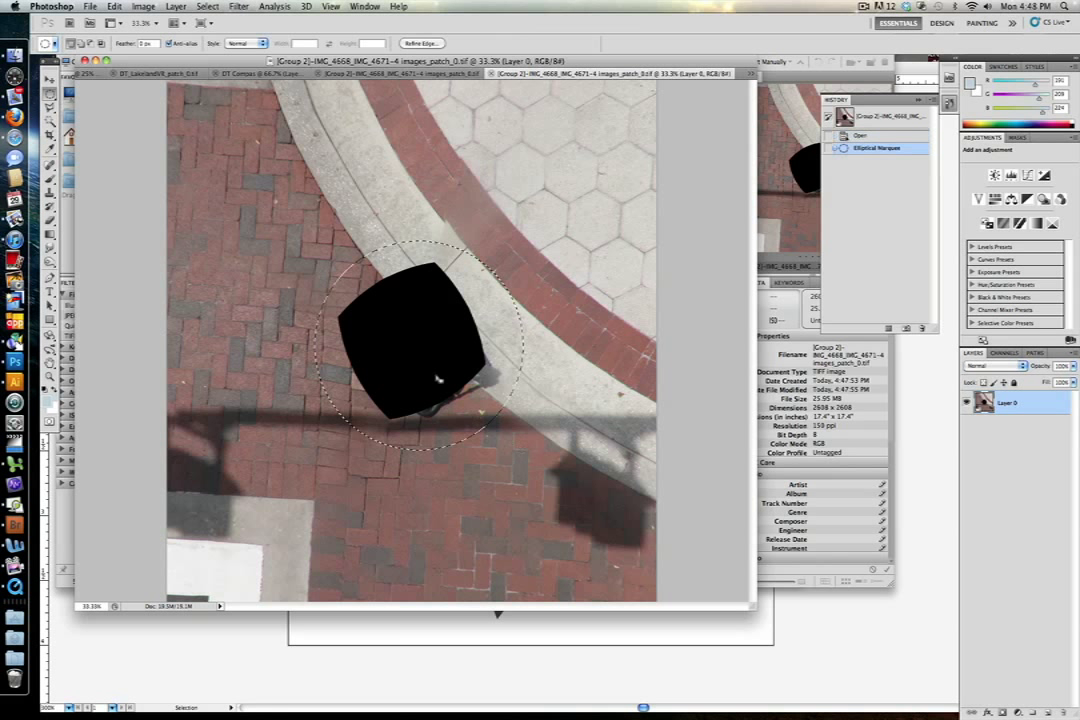
{"action": "left_click", "coordinate": [426, 313]}
{"action": "left_click_drag", "start_coordinate": [309, 246], "coordinate": [461, 398]}
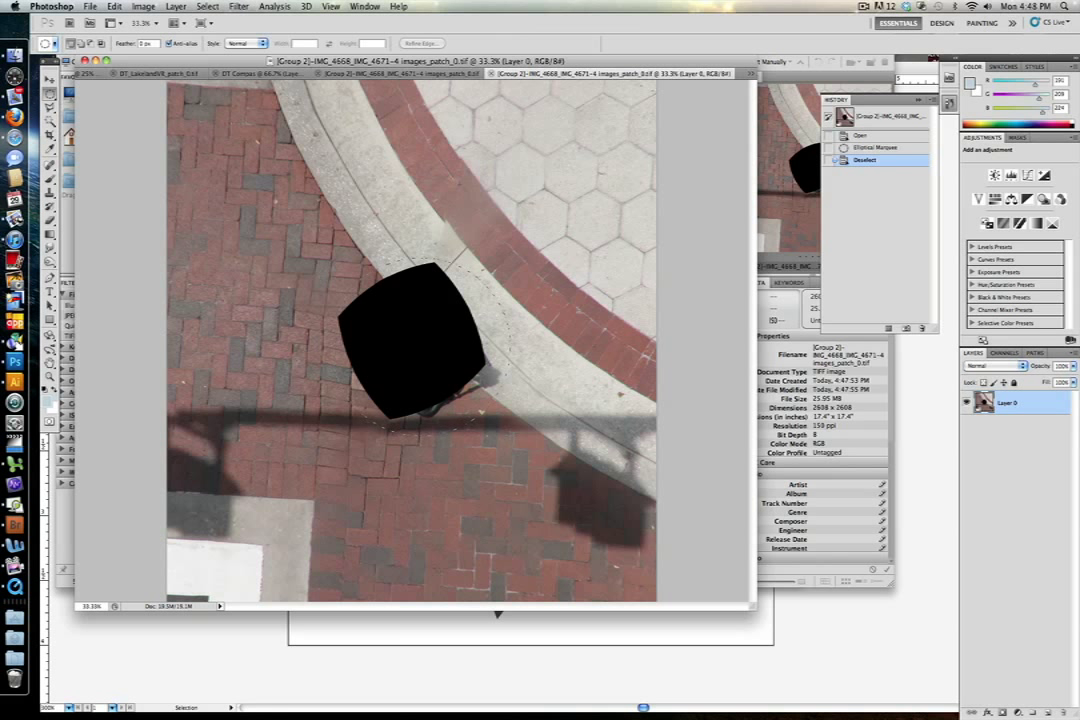
{"action": "left_click_drag", "start_coordinate": [508, 434], "coordinate": [510, 435]}
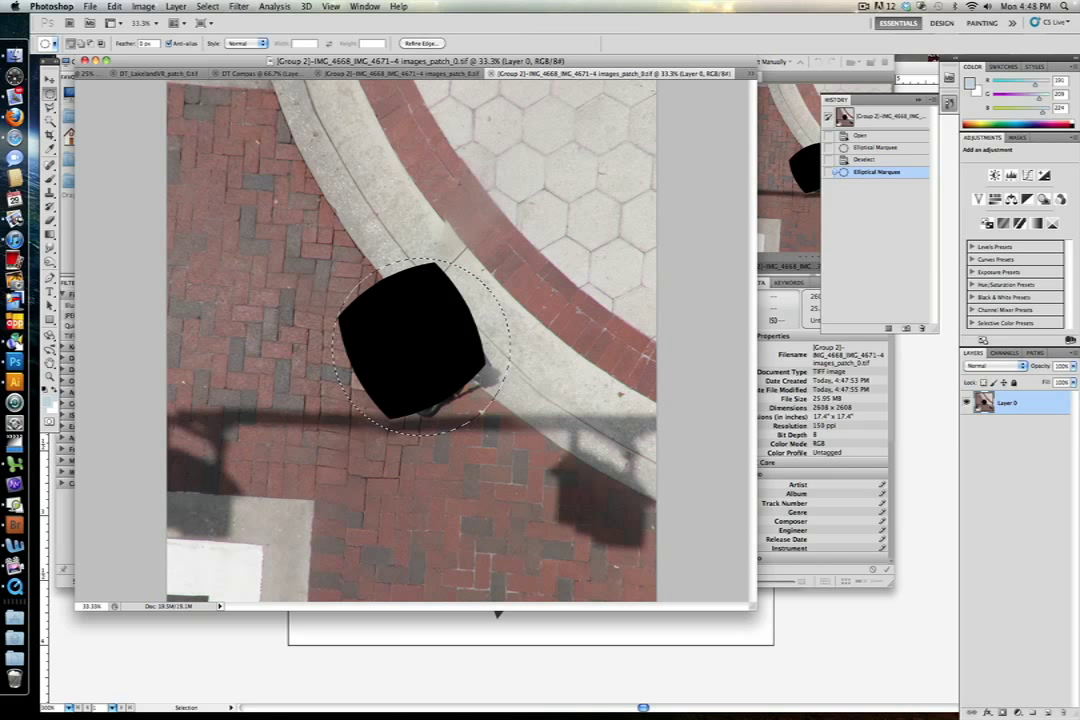
- Fill the selected hole with Content-Aware in Normal mode at 100% opacity and deselect it
{"action": "left_click", "coordinate": [114, 6]}
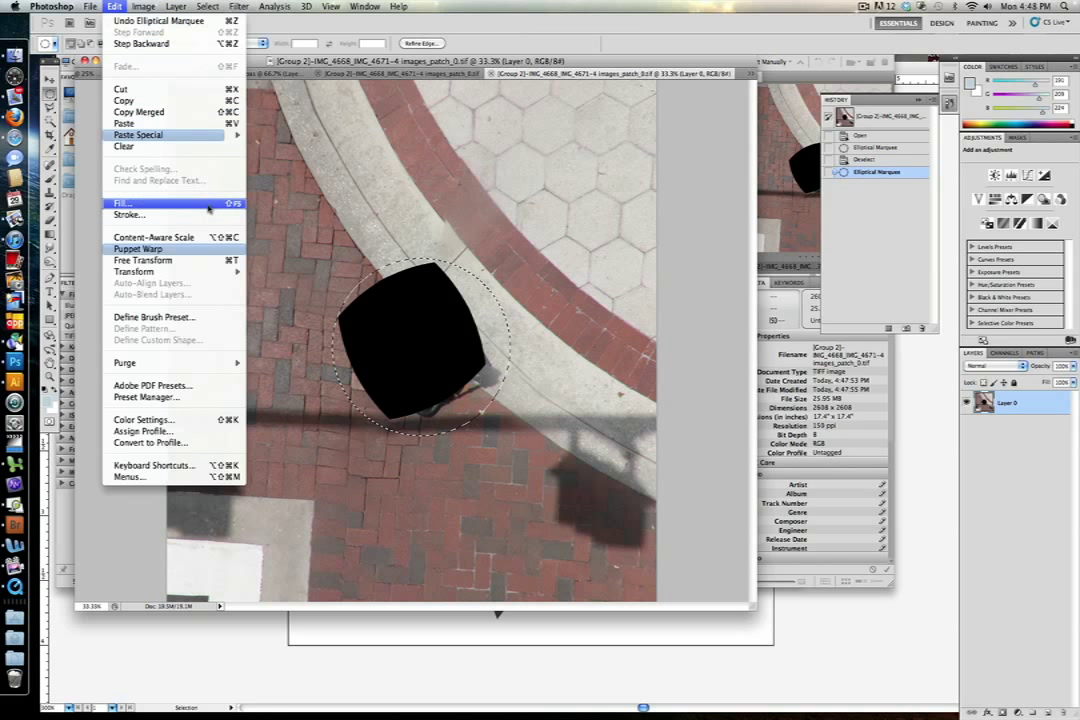
{"action": "left_click", "coordinate": [209, 205]}
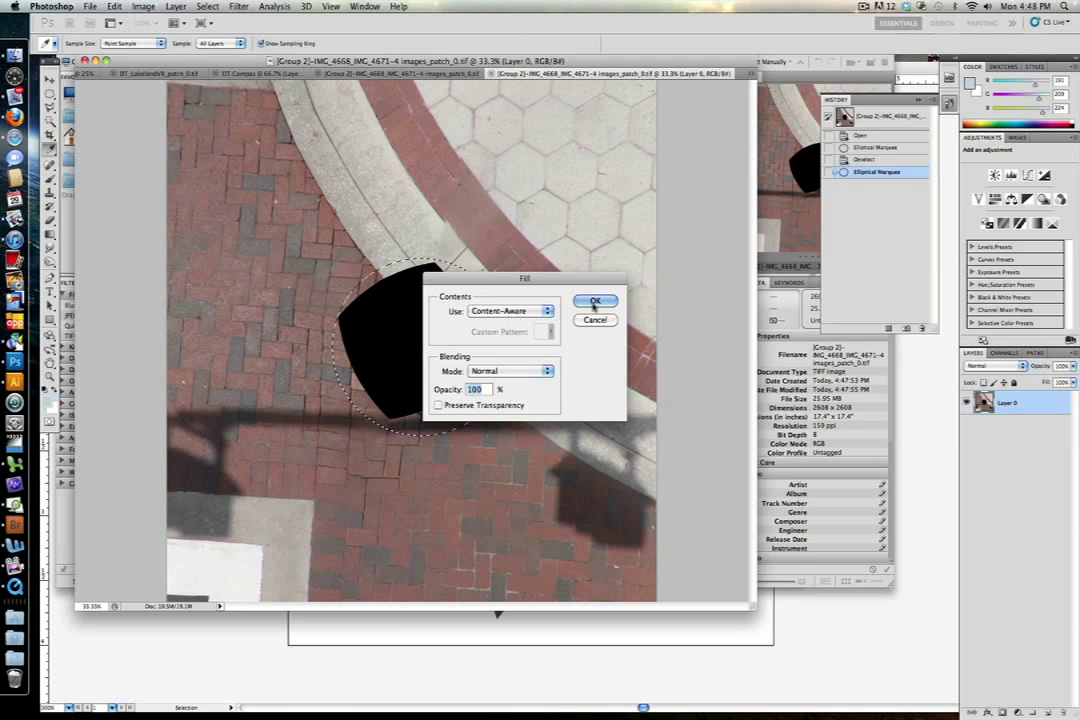
{"action": "left_click", "coordinate": [595, 302]}
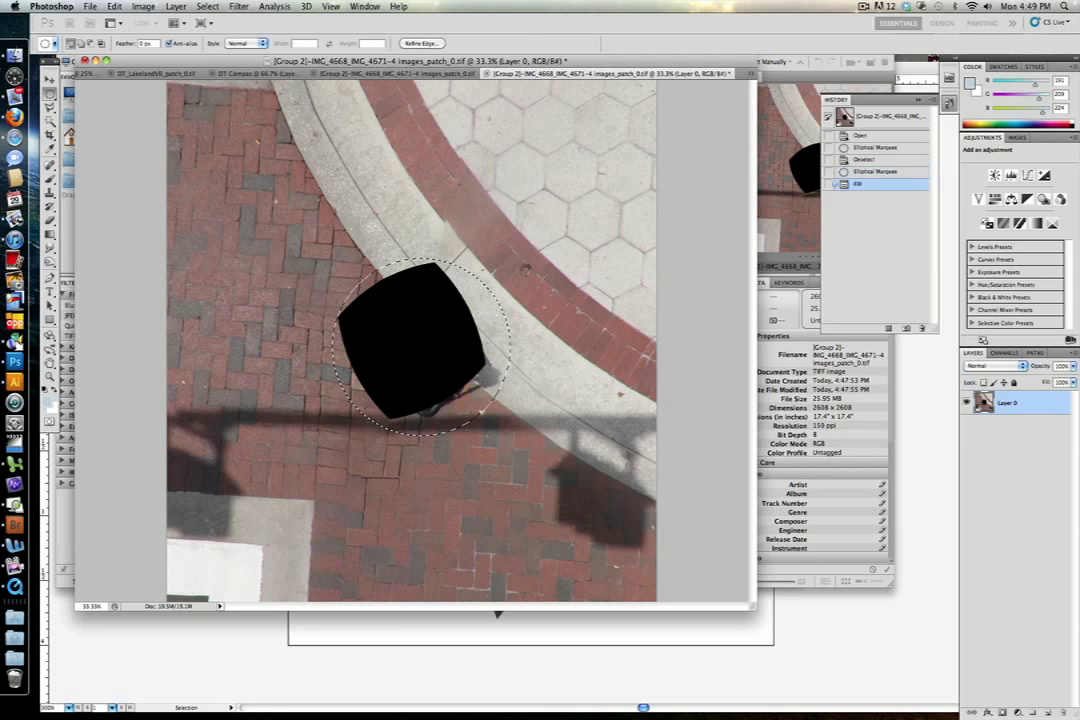
{"action": "key", "text": "super+d"}
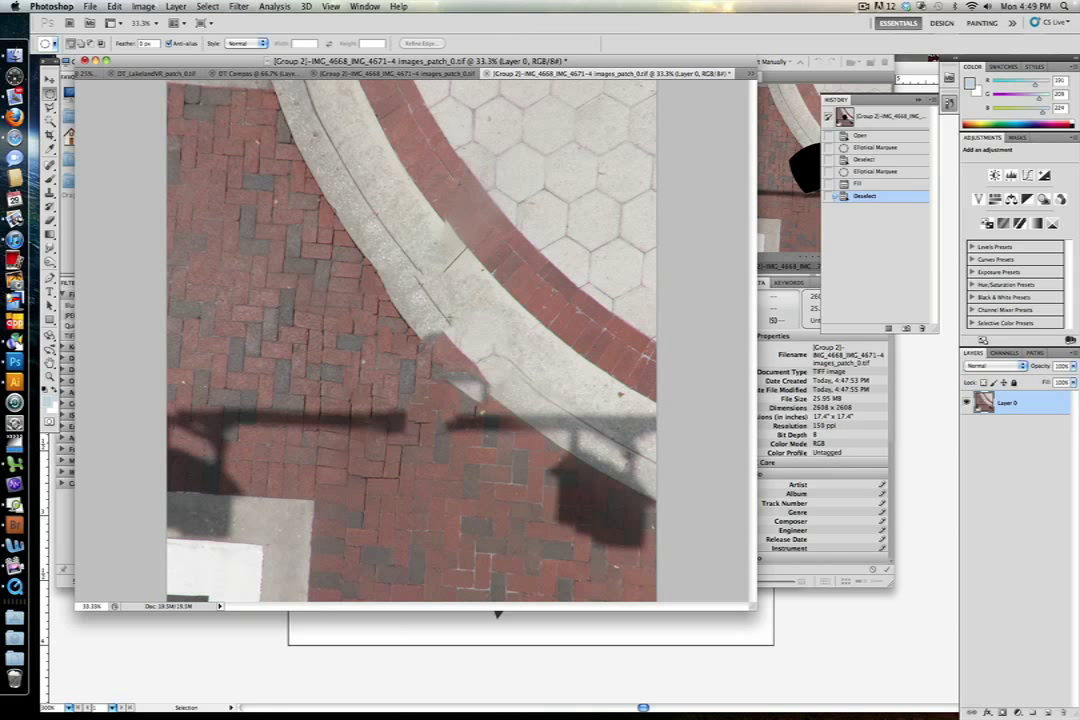
- Compare the fill with the earlier retouched patch document, and save the newly filled patch TIFF
{"action": "left_click", "coordinate": [400, 74]}
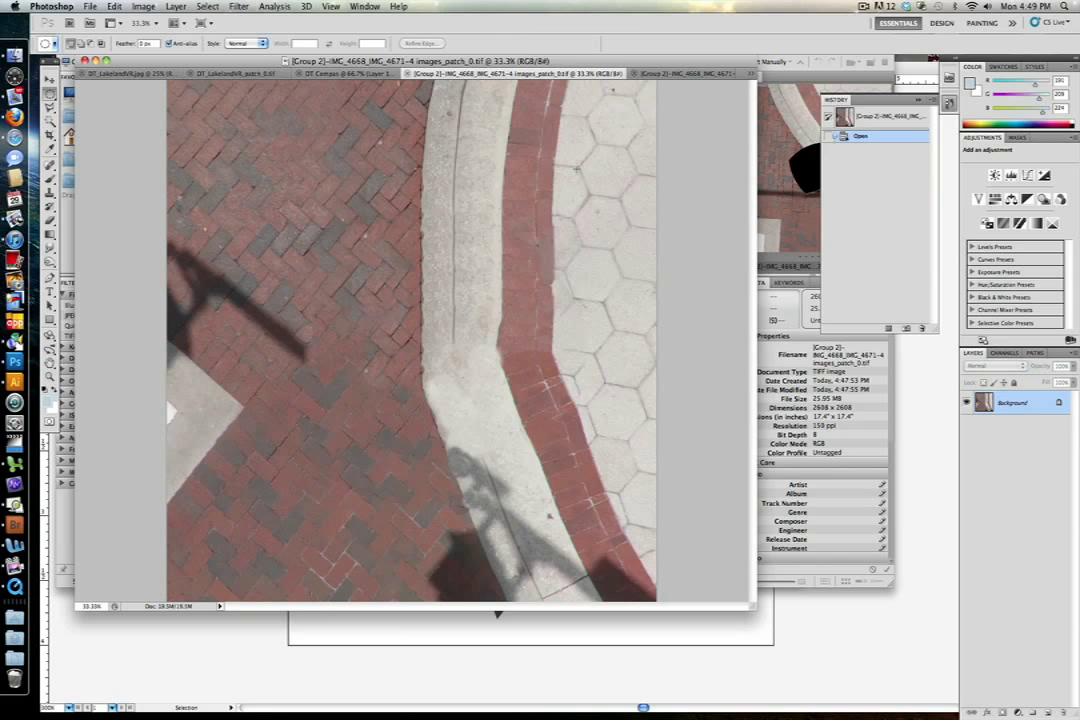
{"action": "left_click_drag", "start_coordinate": [521, 60], "coordinate": [511, 59]}
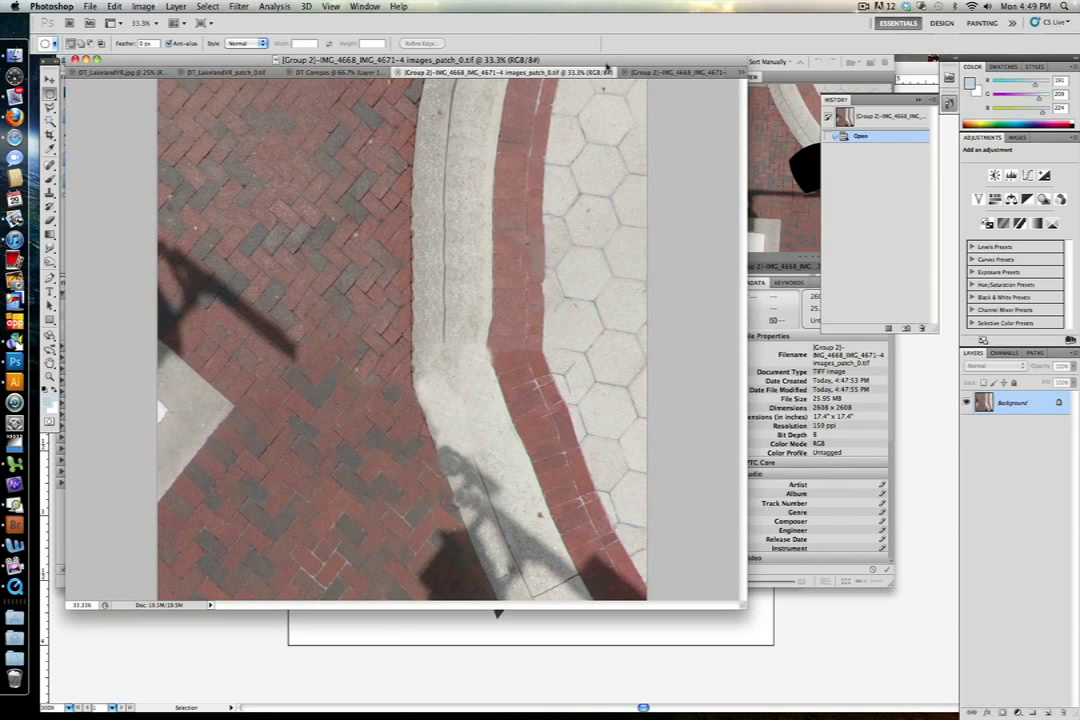
{"action": "left_click_drag", "start_coordinate": [606, 65], "coordinate": [606, 66]}
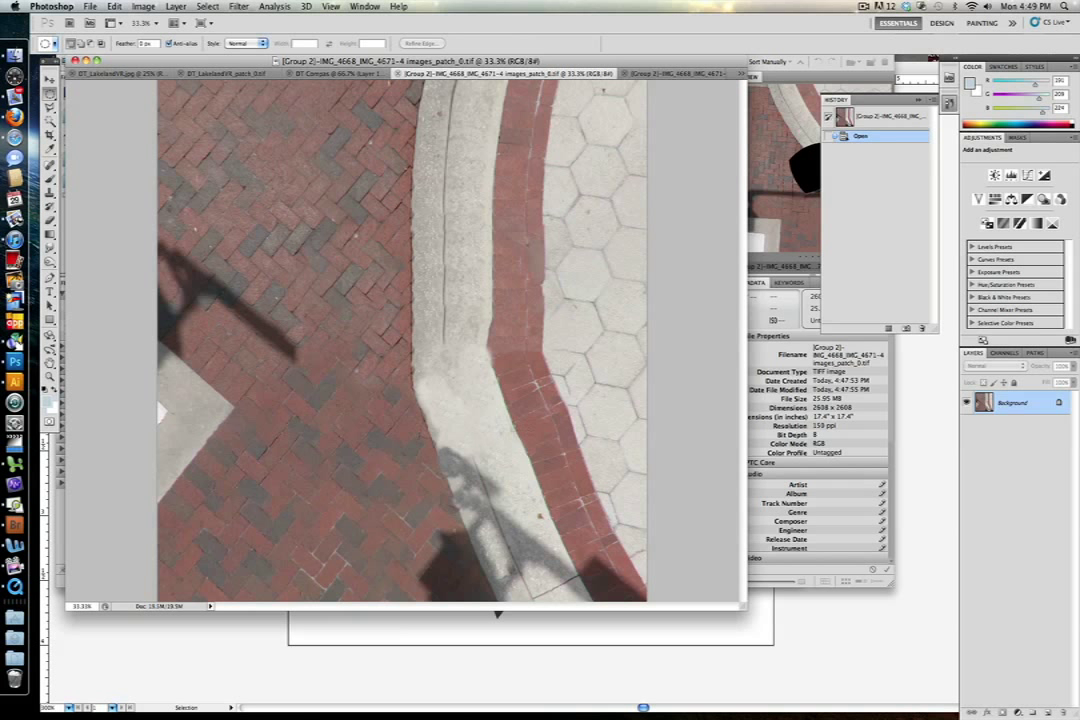
{"action": "left_click", "coordinate": [676, 73]}
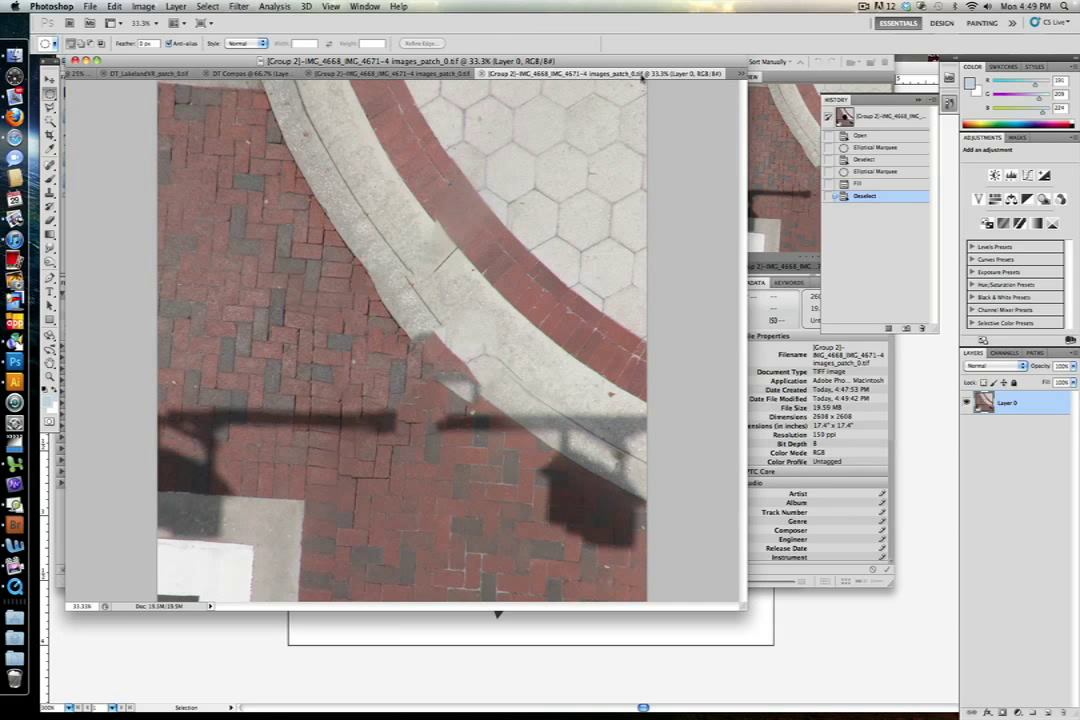
- Switch back to Pano2VR and apply the retouched patch to the input panorama
{"action": "key", "text": "F9"}
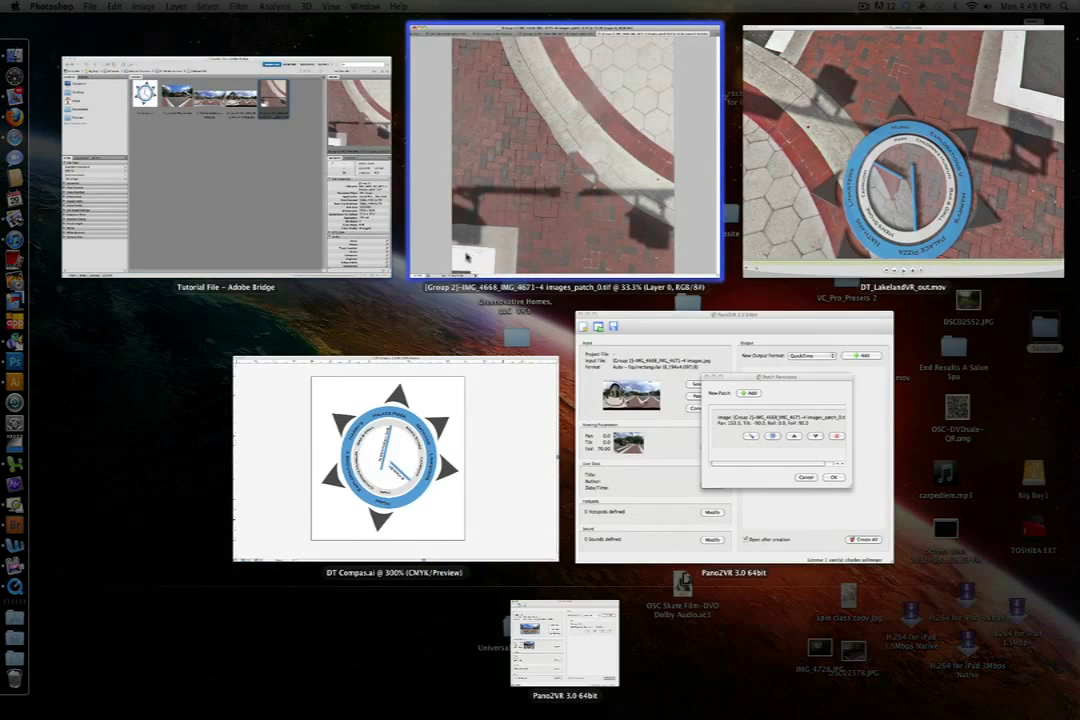
{"action": "left_click", "coordinate": [775, 437]}
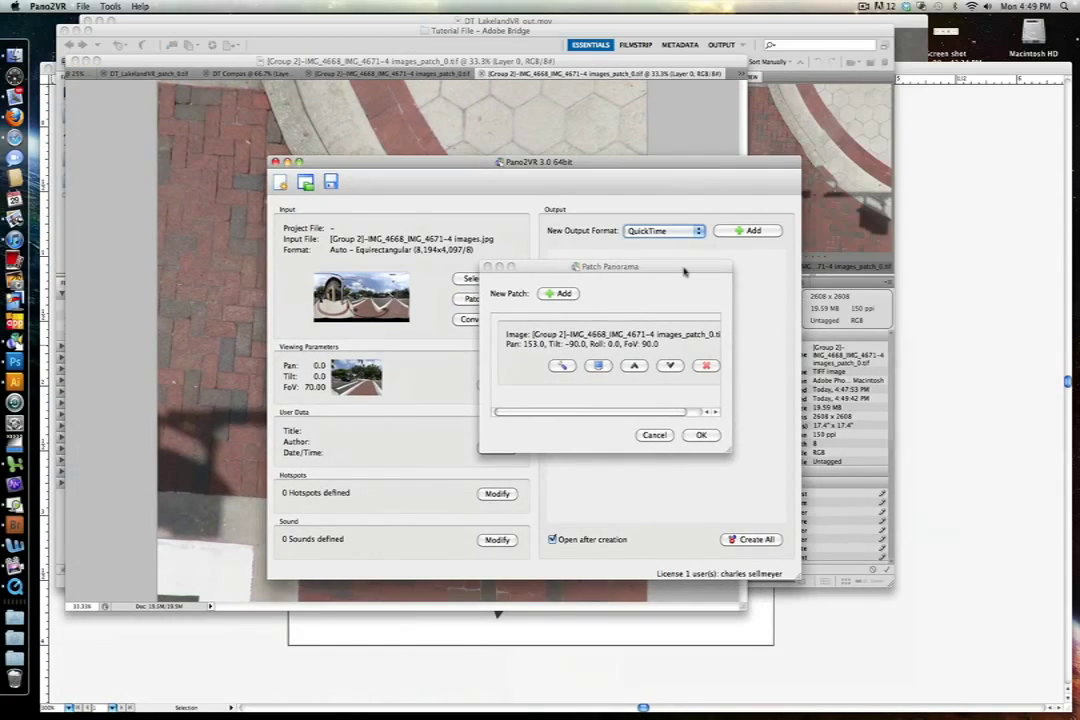
{"action": "left_click_drag", "start_coordinate": [682, 271], "coordinate": [603, 301]}
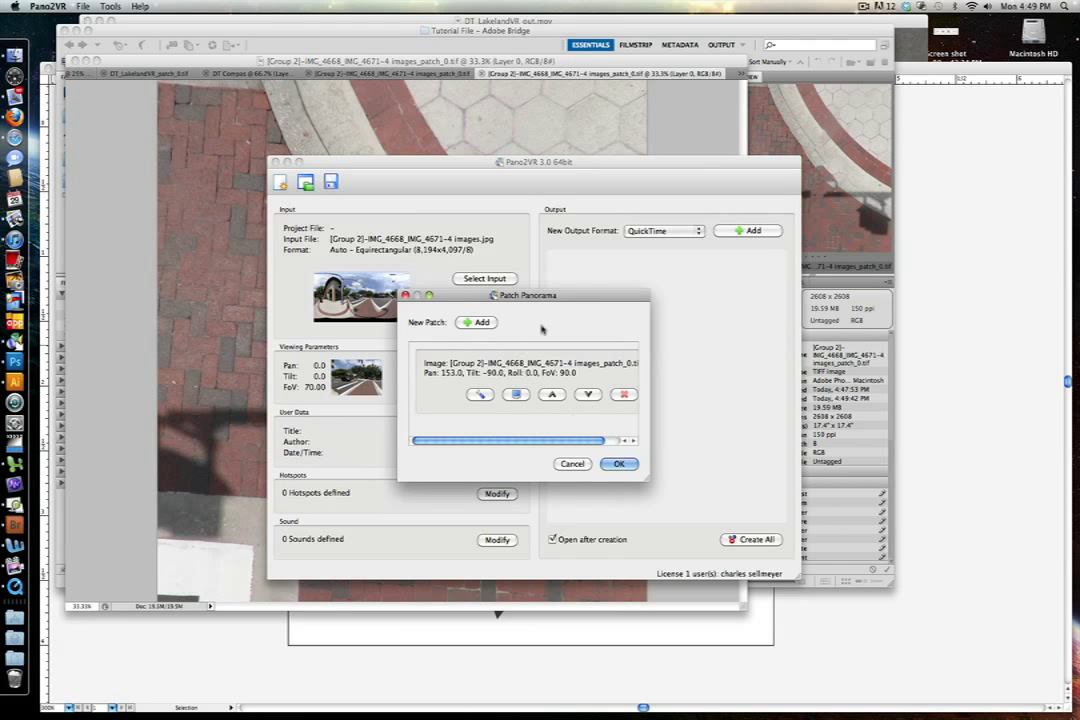
{"action": "left_click", "coordinate": [624, 470]}
{"action": "left_click", "coordinate": [569, 402]}
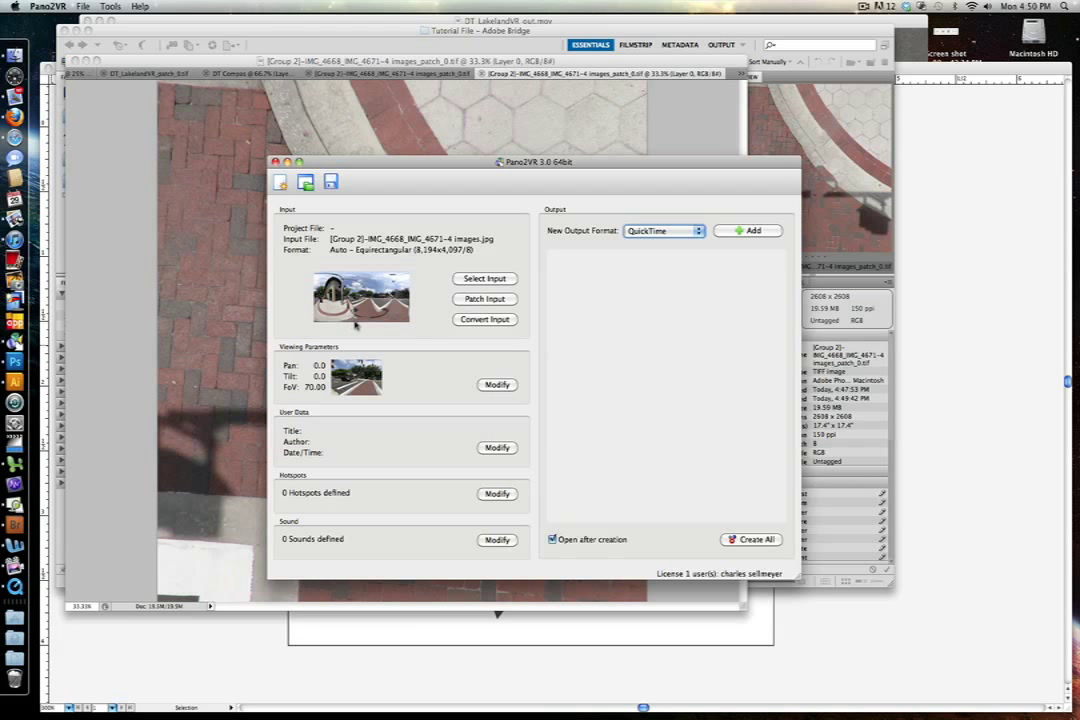
- Turn the panorama preview toward the street crossing and save pan 37.0, tilt 0.0, FoV 70.00 as the default view
{"action": "left_click", "coordinate": [497, 384]}
{"action": "left_click_drag", "start_coordinate": [571, 366], "coordinate": [673, 404]}
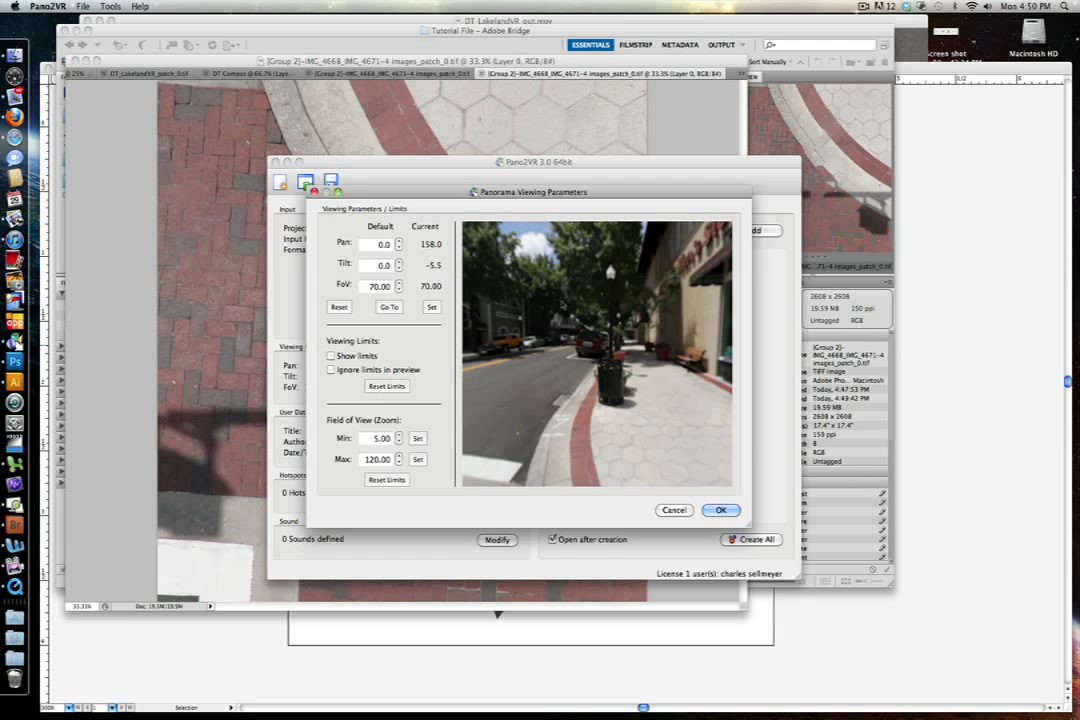
{"action": "mouse_move", "coordinate": [562, 305]}
{"action": "left_mouse_down"}
{"action": "mouse_move", "coordinate": [563, 315]}
{"action": "mouse_move", "coordinate": [564, 298]}
{"action": "left_mouse_up"}
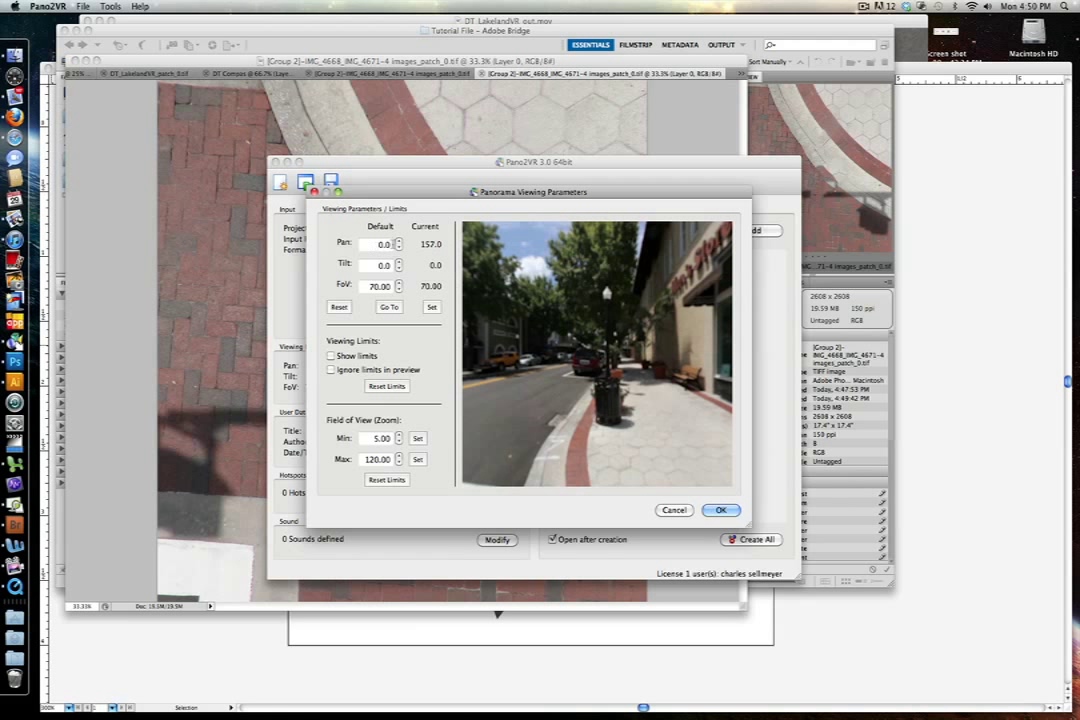
{"action": "left_click", "coordinate": [398, 247]}
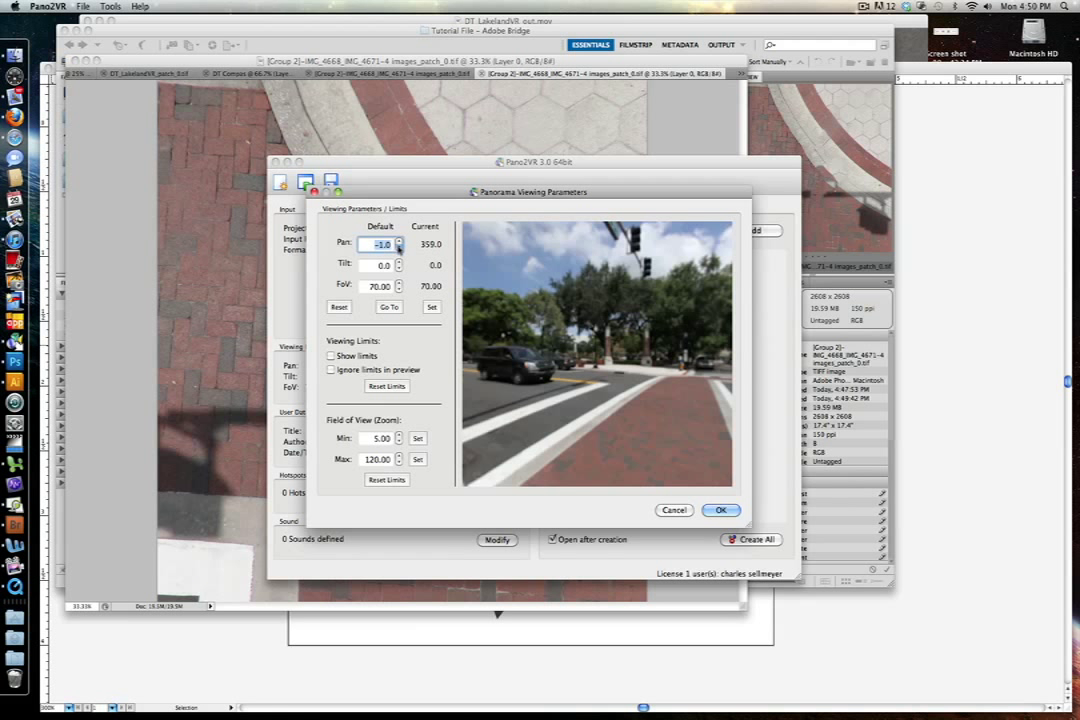
{"action": "left_click_drag", "start_coordinate": [398, 247], "coordinate": [399, 244]}
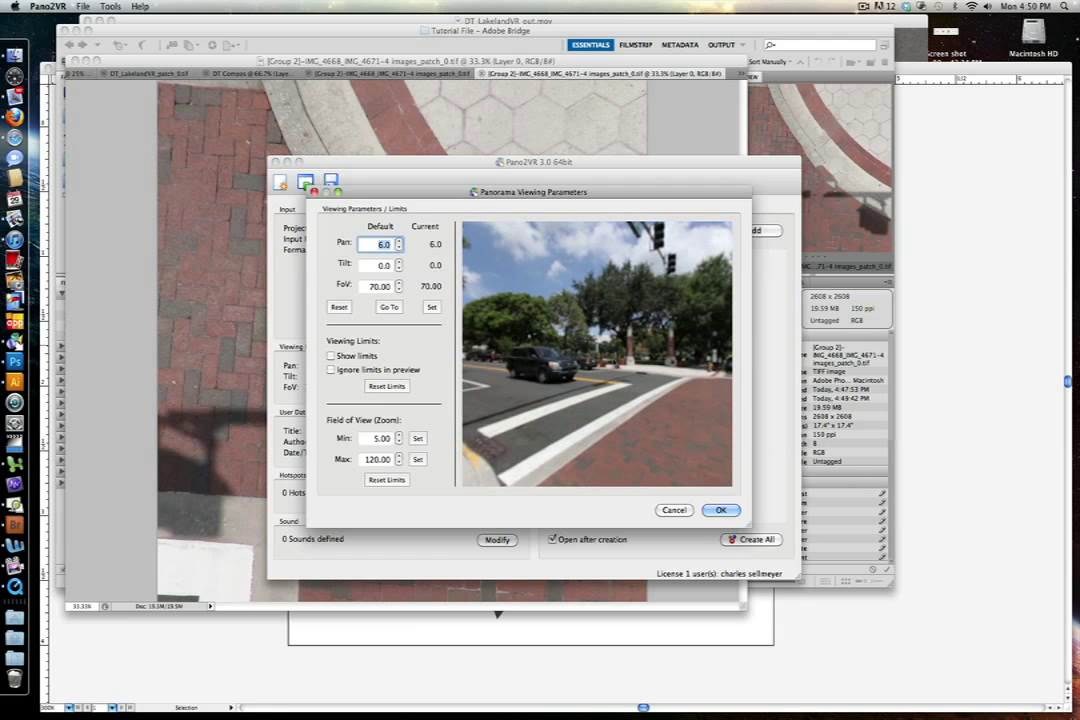
{"action": "left_click_drag", "start_coordinate": [643, 374], "coordinate": [614, 370]}
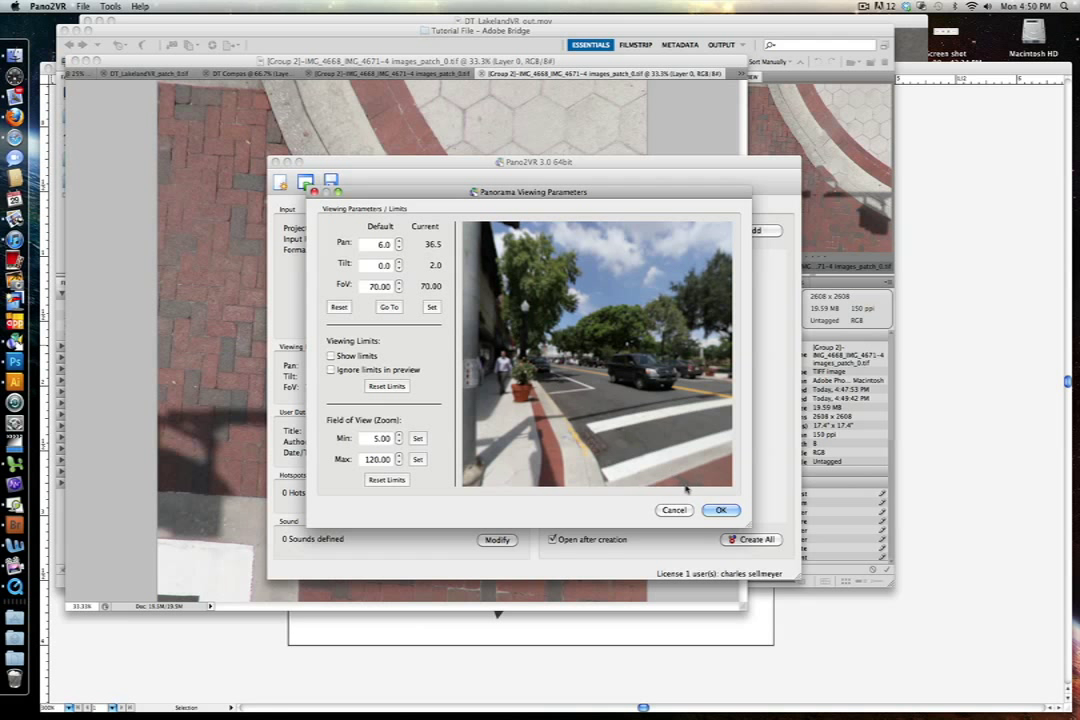
{"action": "left_click_drag", "start_coordinate": [503, 306], "coordinate": [596, 346]}
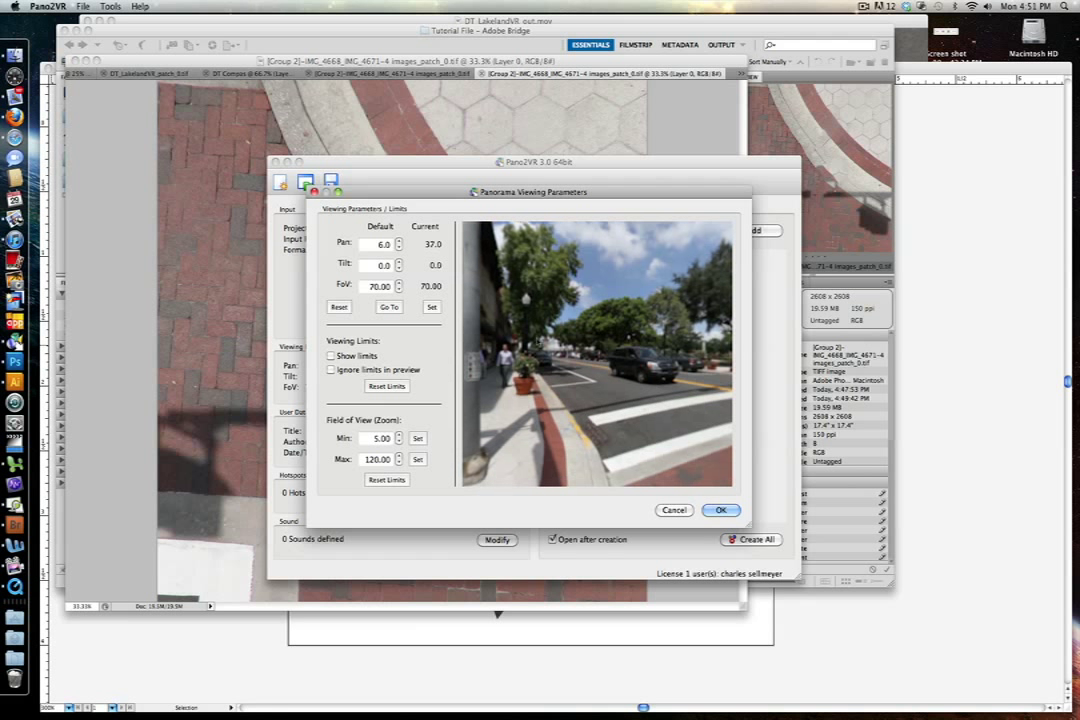
{"action": "left_click", "coordinate": [714, 510]}
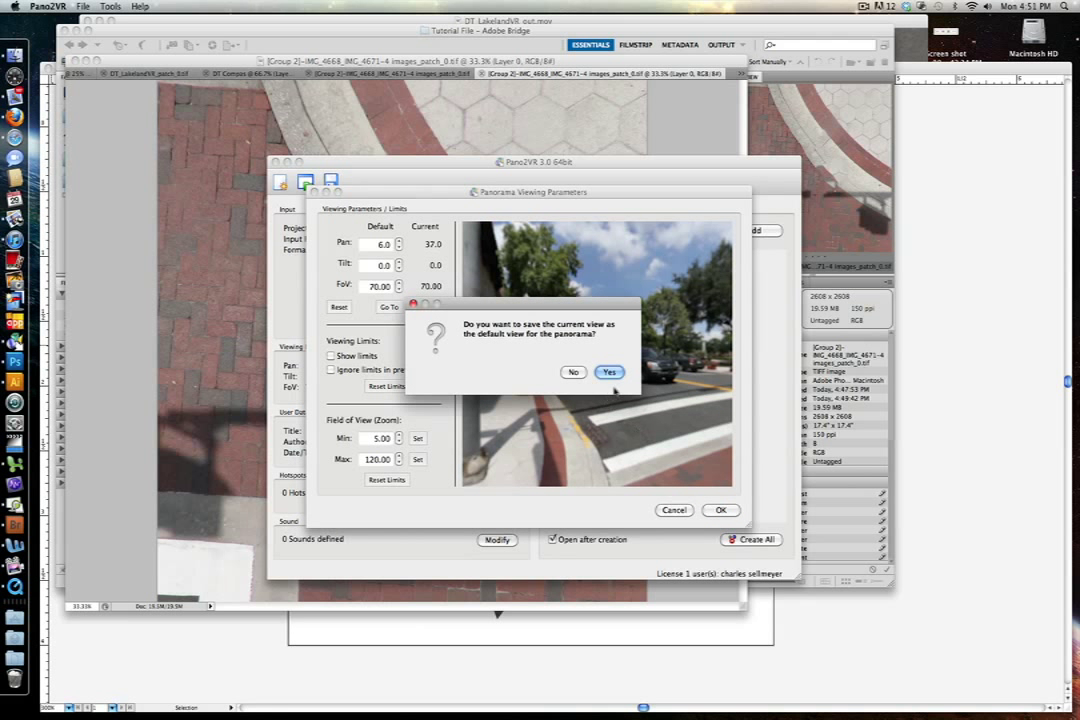
{"action": "left_click", "coordinate": [611, 372]}
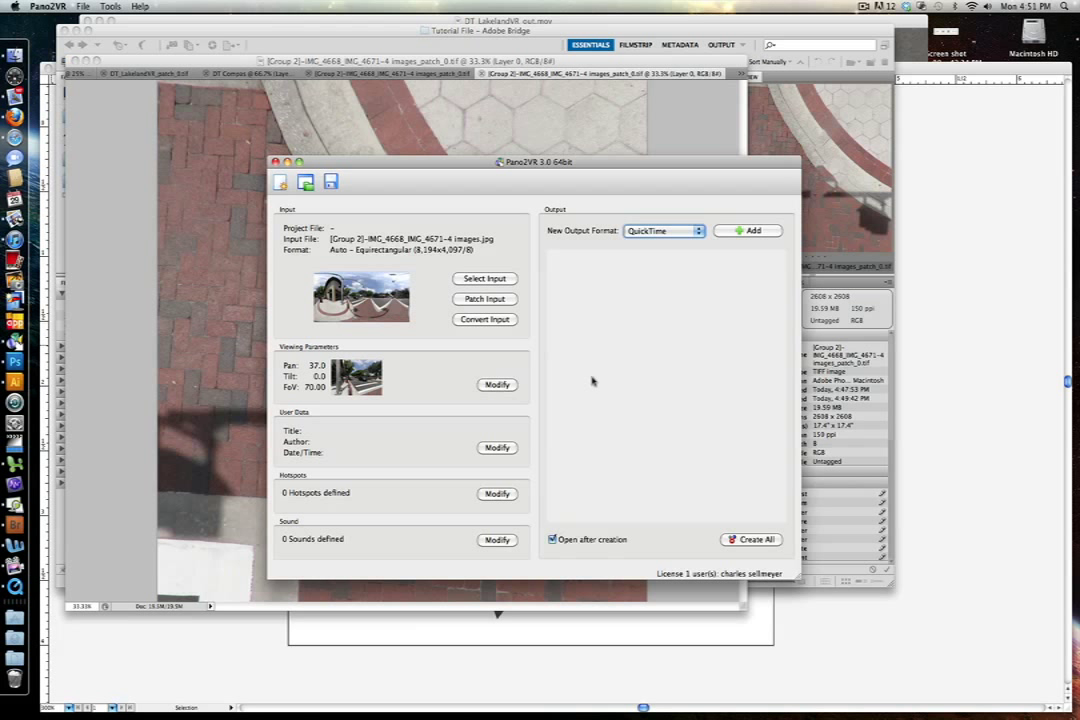
- Add a Transformation output of type Equirectangular with an image size of 6000 x 3000 px
{"action": "left_click", "coordinate": [670, 232]}
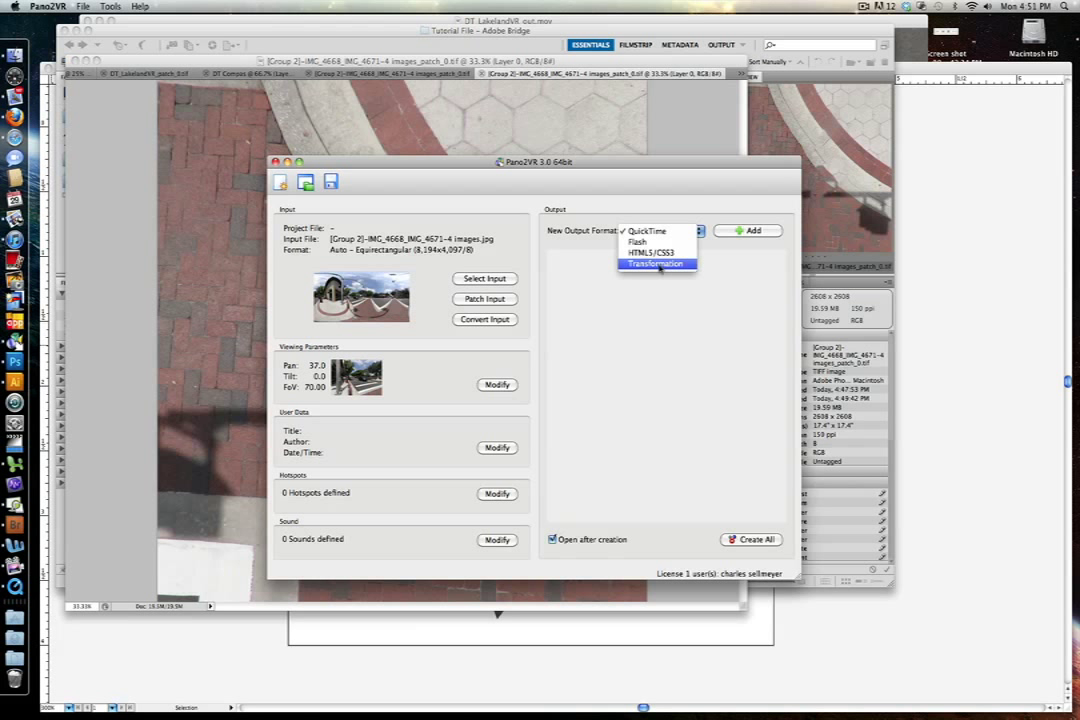
{"action": "left_click", "coordinate": [659, 264]}
{"action": "left_click", "coordinate": [740, 231]}
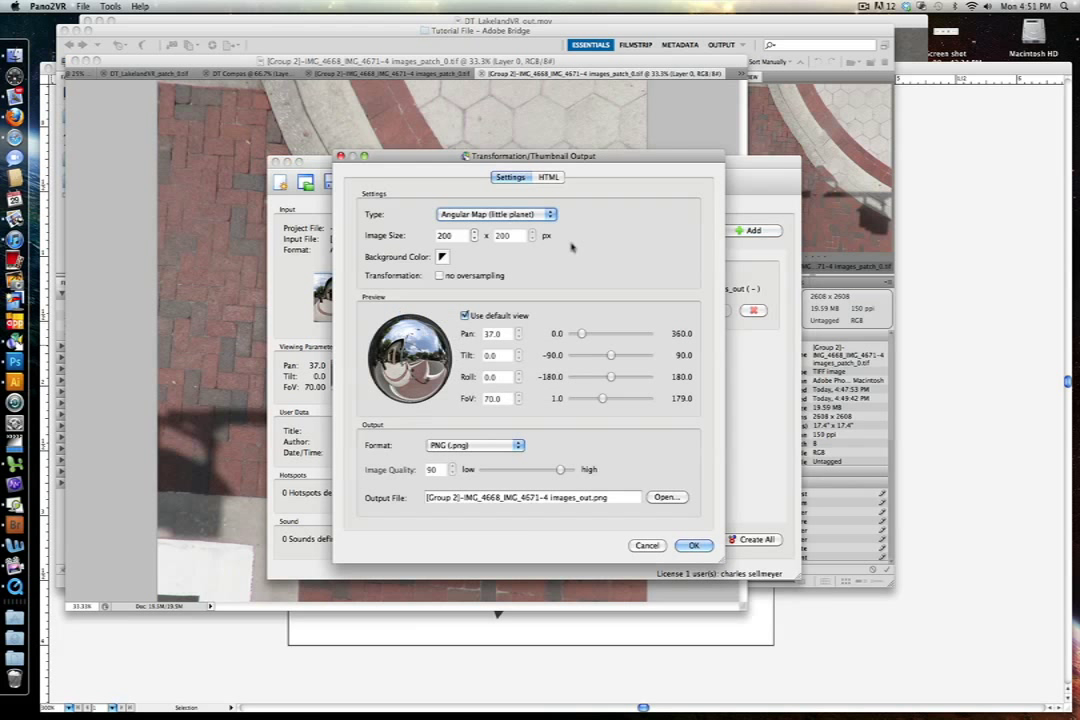
{"action": "left_click", "coordinate": [500, 214]}
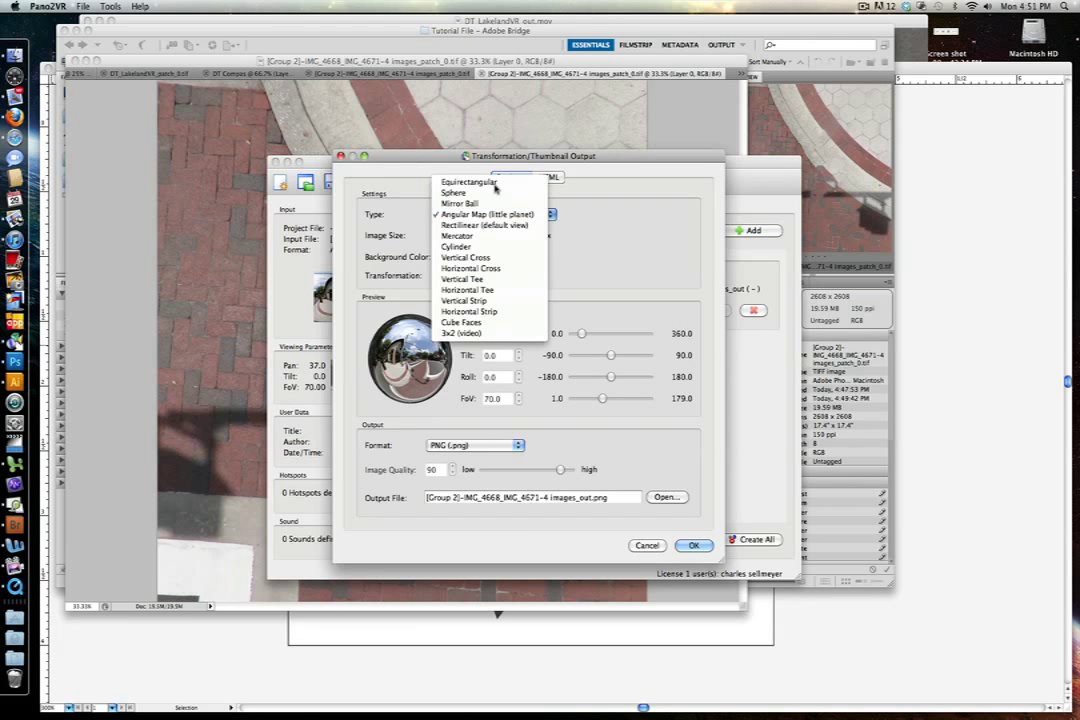
{"action": "left_click", "coordinate": [495, 183]}
{"action": "double_click", "coordinate": [441, 235]}
{"action": "type", "text": "60"}
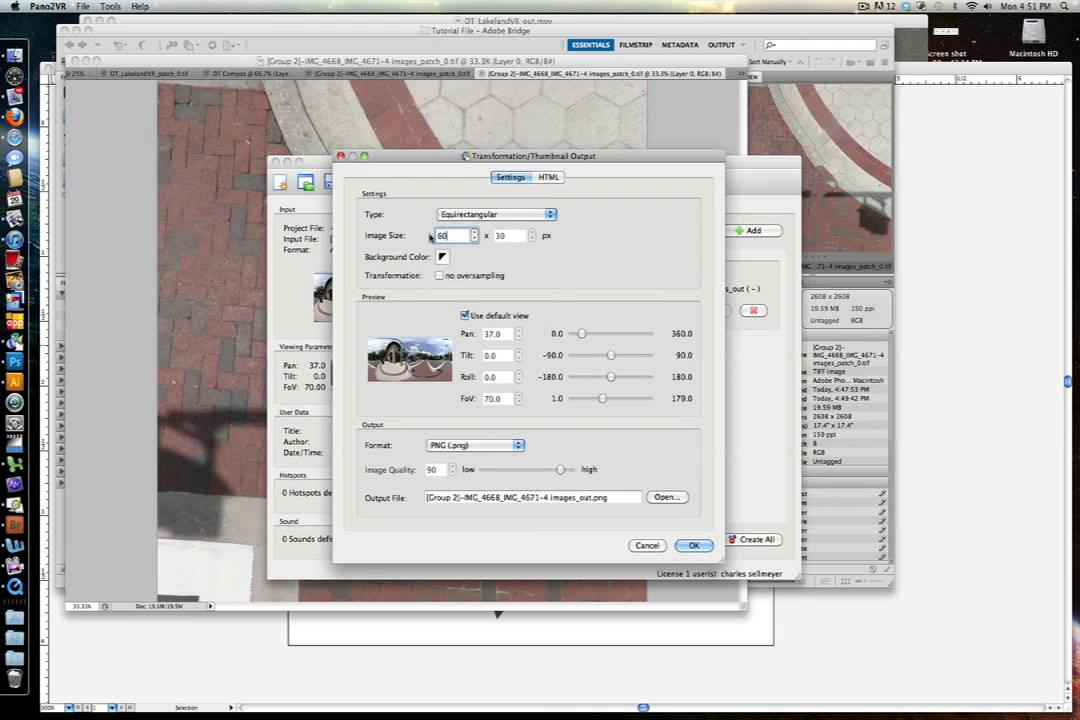
{"action": "type", "text": "00"}
- Set the output format to JPEG (.jpg) at image quality 100 and create the output file
{"action": "left_click", "coordinate": [494, 447]}
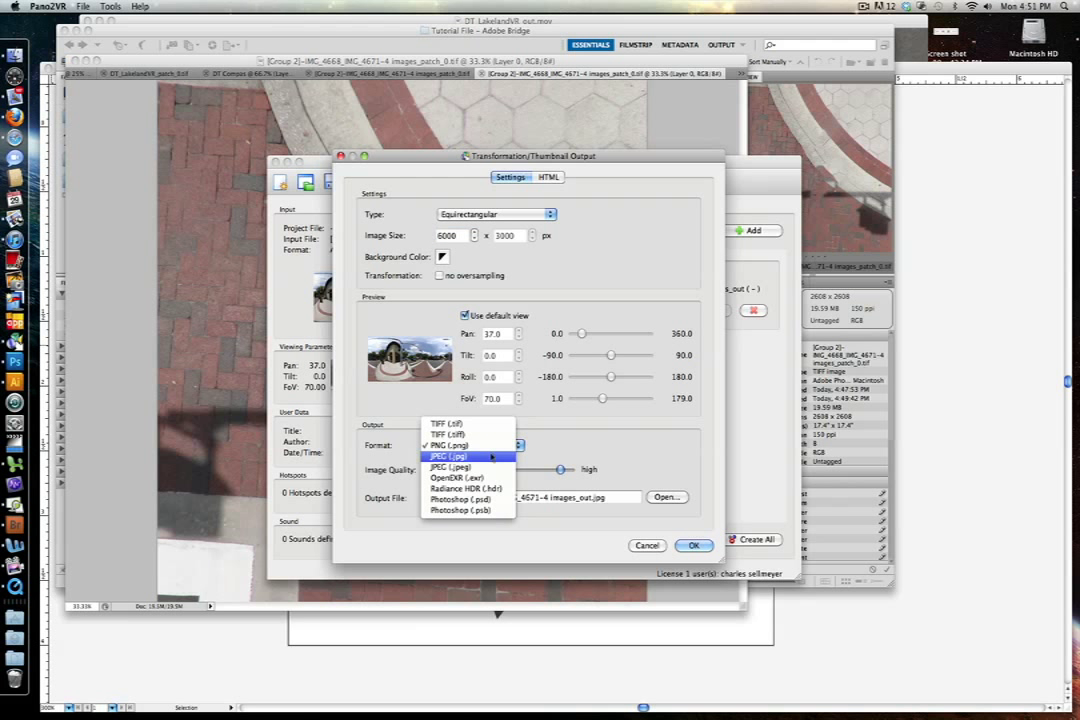
{"action": "left_click", "coordinate": [491, 456]}
{"action": "left_click_drag", "start_coordinate": [562, 470], "coordinate": [576, 472]}
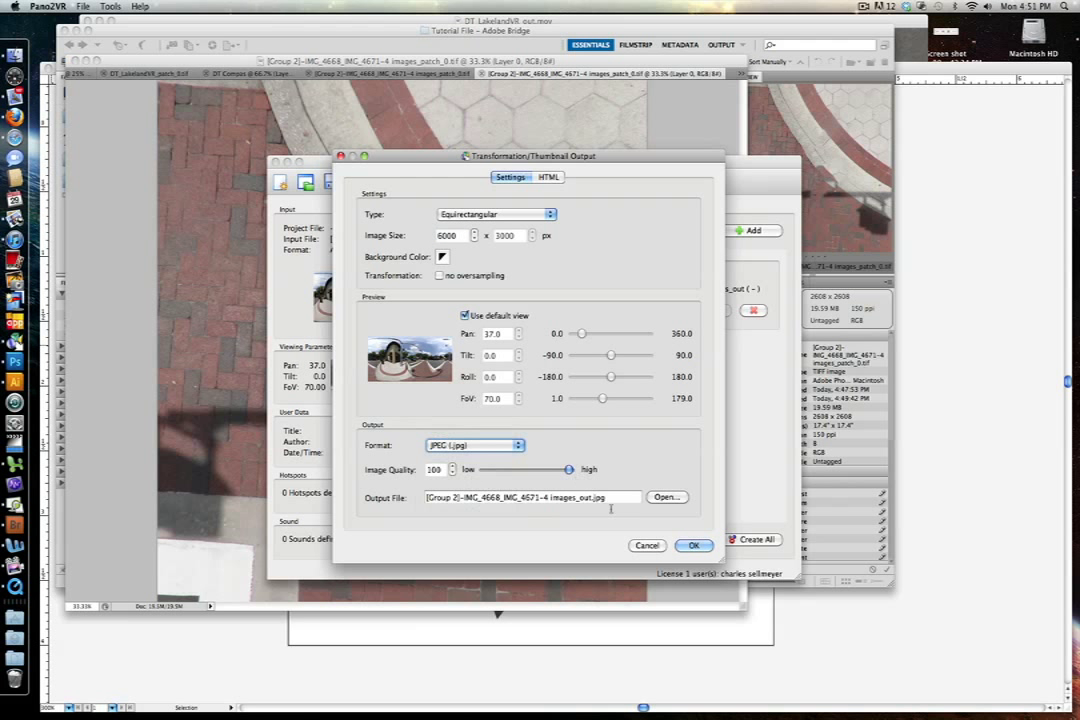
{"action": "left_click", "coordinate": [696, 546]}
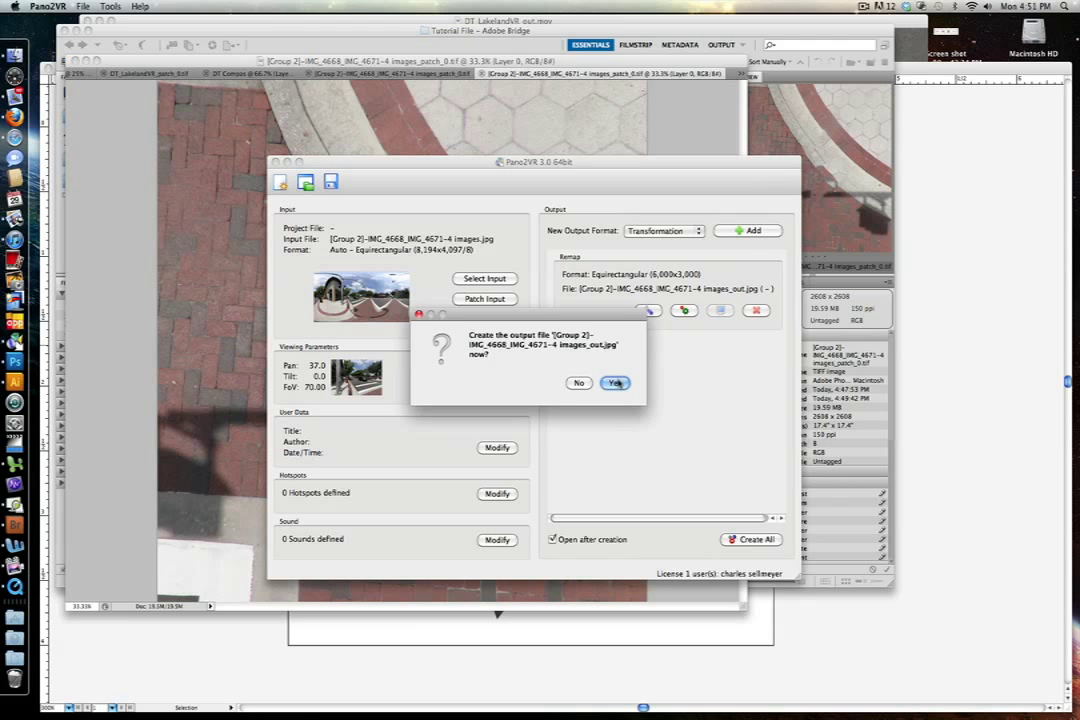
{"action": "left_click", "coordinate": [616, 383]}
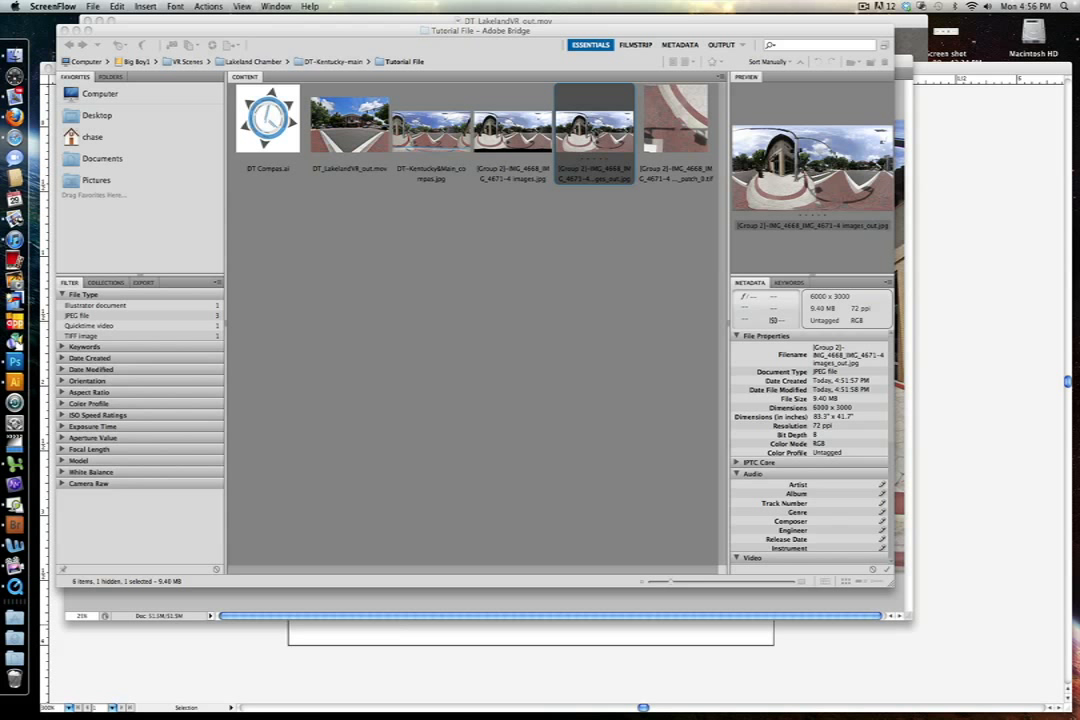
- Switch to Adobe Bridge, open the exported panorama JPEG in Photoshop, and compare it with DT_LakelandVR.jpg
{"action": "left_click", "coordinate": [592, 146]}
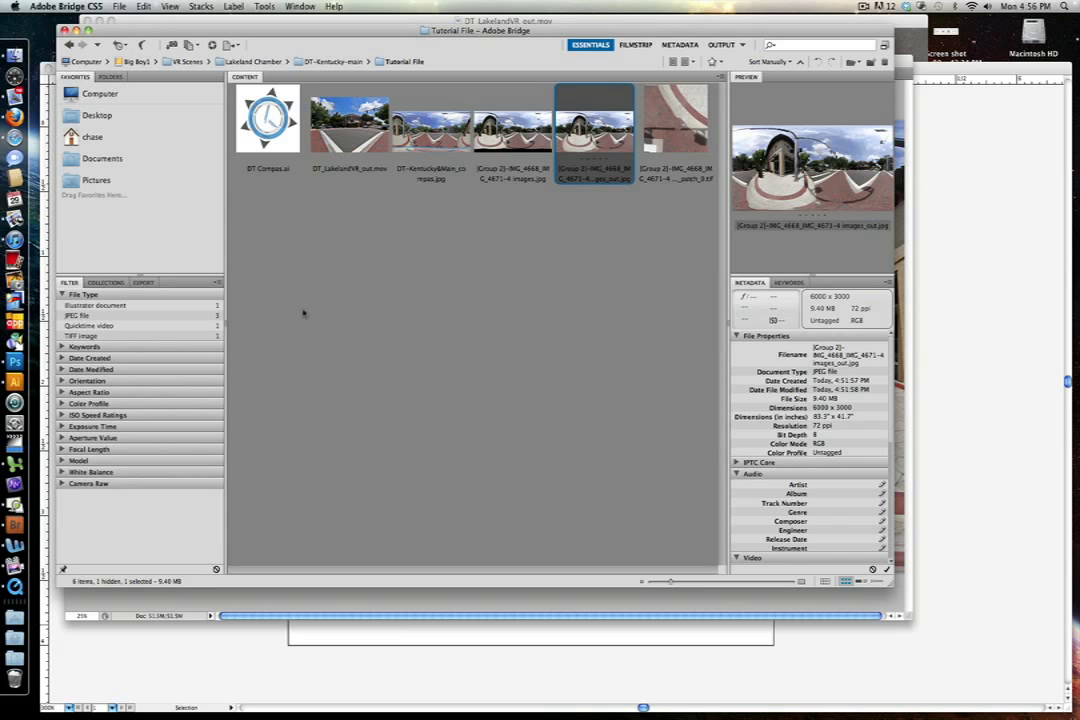
{"action": "left_click_drag", "start_coordinate": [503, 123], "coordinate": [28, 350]}
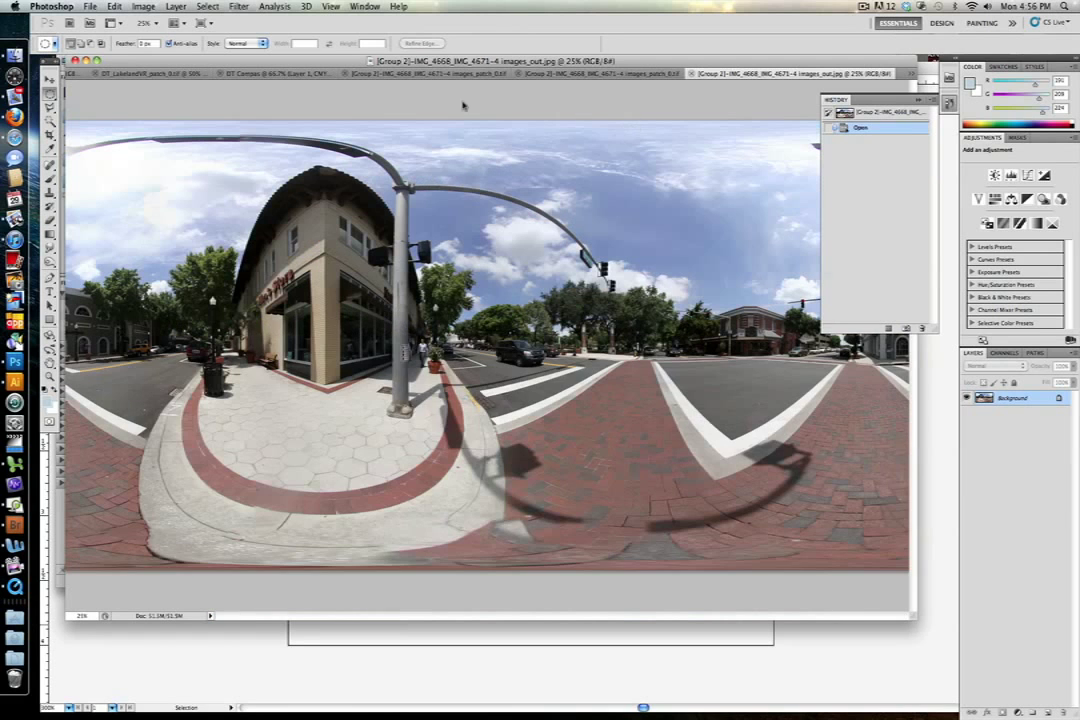
{"action": "left_click", "coordinate": [75, 76]}
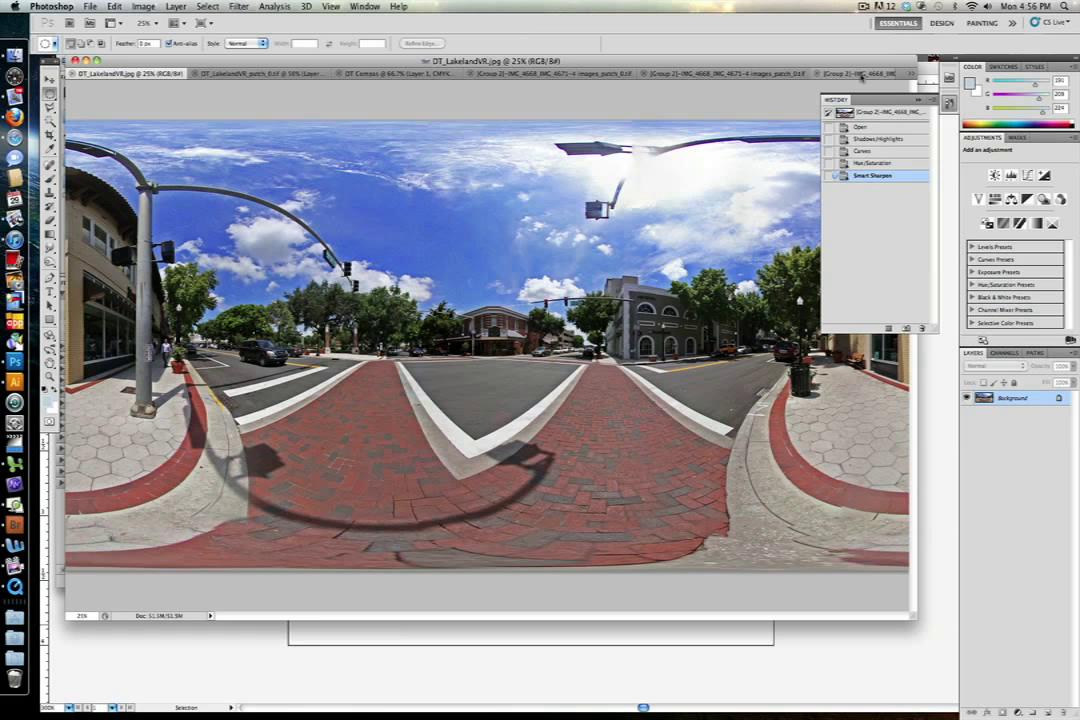
{"action": "left_click", "coordinate": [862, 76]}
- Apply Shadows/Highlights to the exported panorama with a slight shadows amount just above 5% and highlights at 18%
{"action": "left_click", "coordinate": [143, 6]}
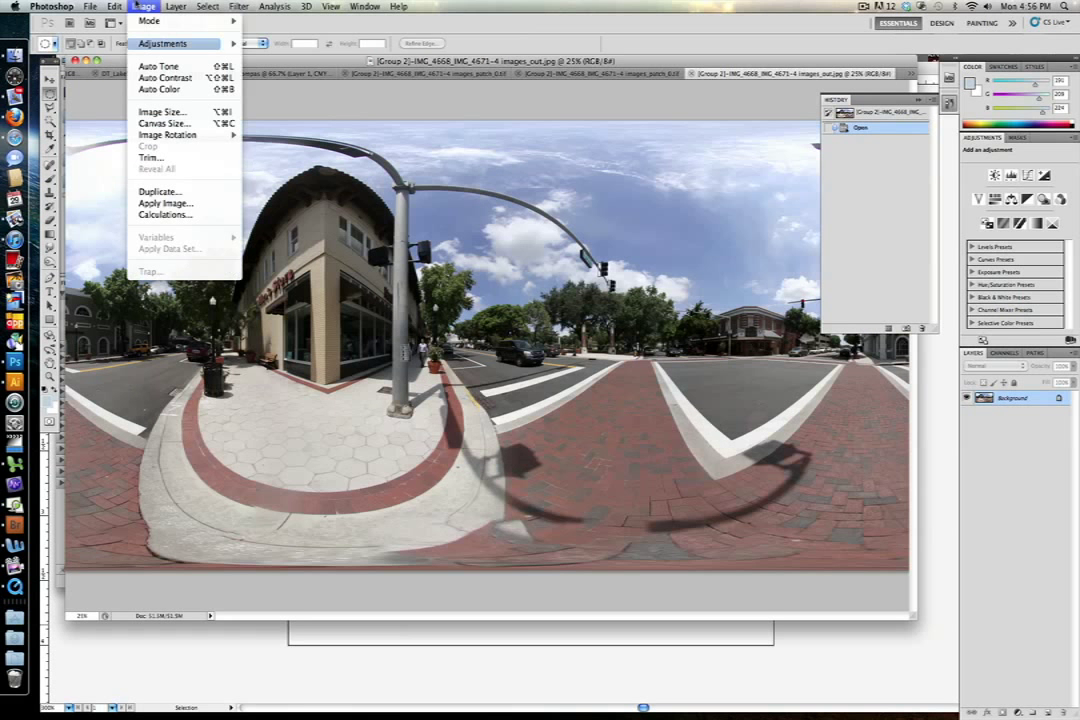
{"action": "mouse_move", "coordinate": [160, 47]}
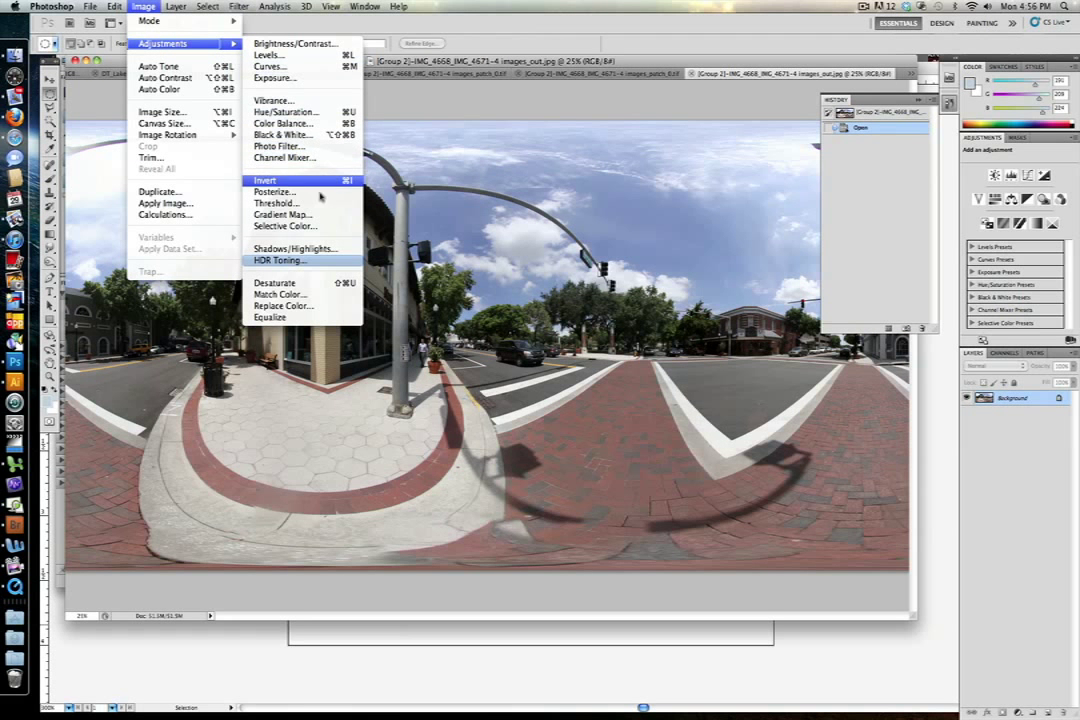
{"action": "left_click", "coordinate": [292, 248]}
{"action": "left_click_drag", "start_coordinate": [809, 338], "coordinate": [768, 338]}
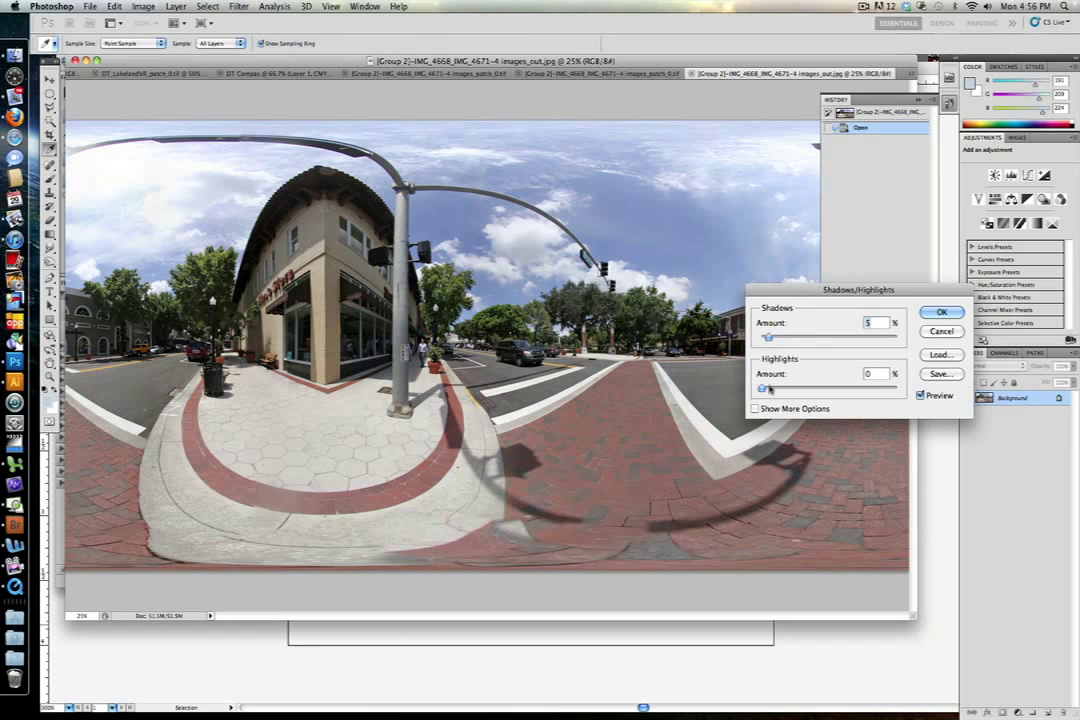
{"action": "left_click_drag", "start_coordinate": [762, 388], "coordinate": [787, 391]}
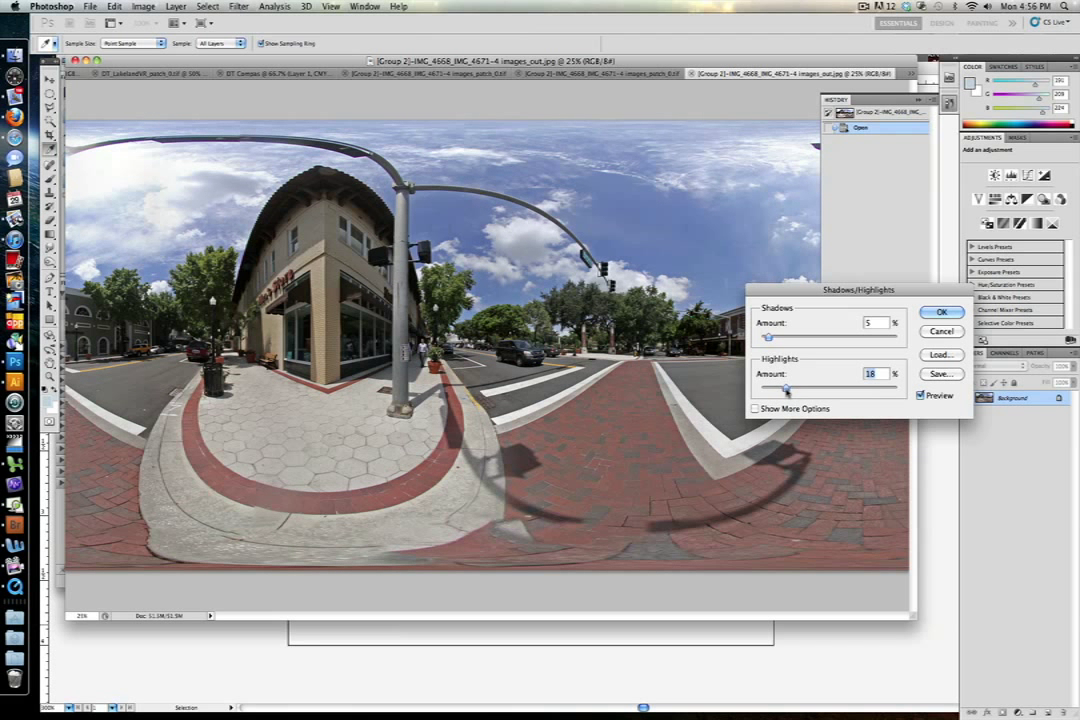
{"action": "left_click", "coordinate": [921, 396]}
{"action": "left_click", "coordinate": [921, 396]}
{"action": "left_click_drag", "start_coordinate": [769, 338], "coordinate": [772, 338]}
{"action": "left_click", "coordinate": [941, 312]}
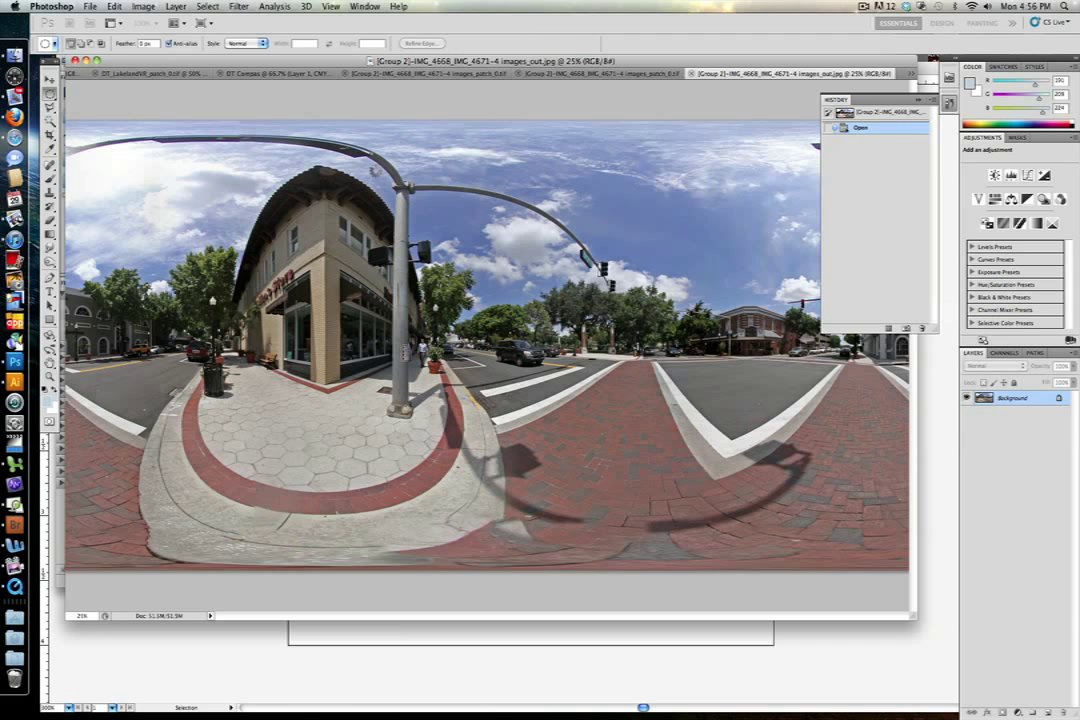
- Shape a slight S-curve in Curves on the RGB channel, mapping input 69 to 59 and input 190 to 199
{"action": "left_click", "coordinate": [143, 6]}
{"action": "mouse_move", "coordinate": [162, 43]}
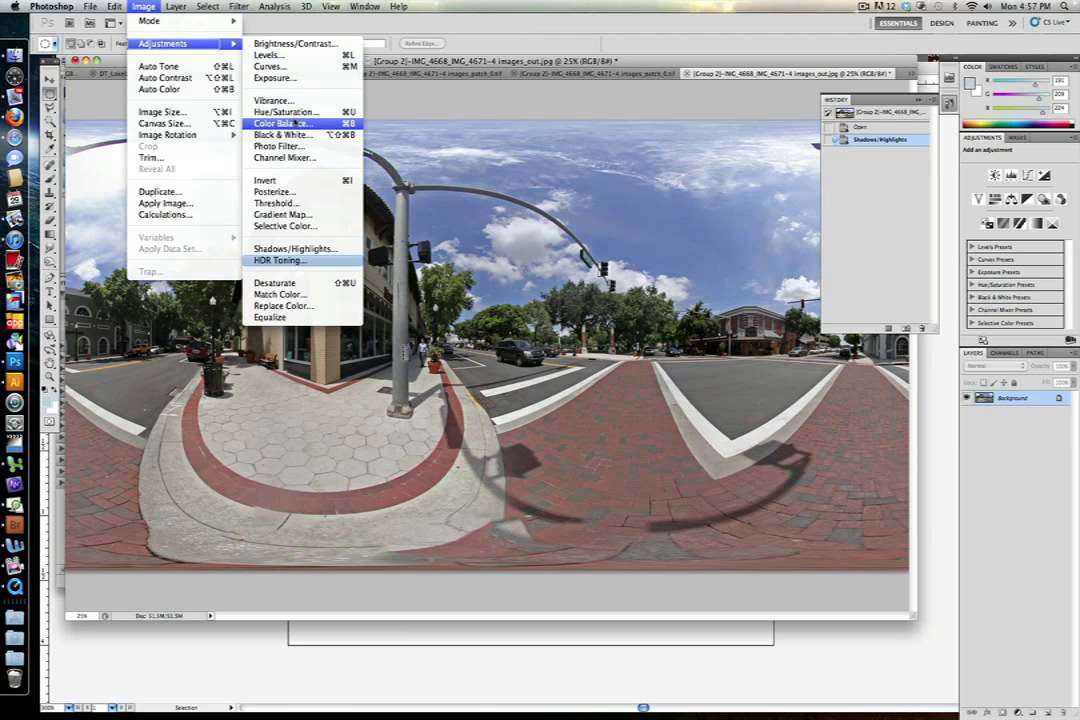
{"action": "left_click", "coordinate": [270, 66]}
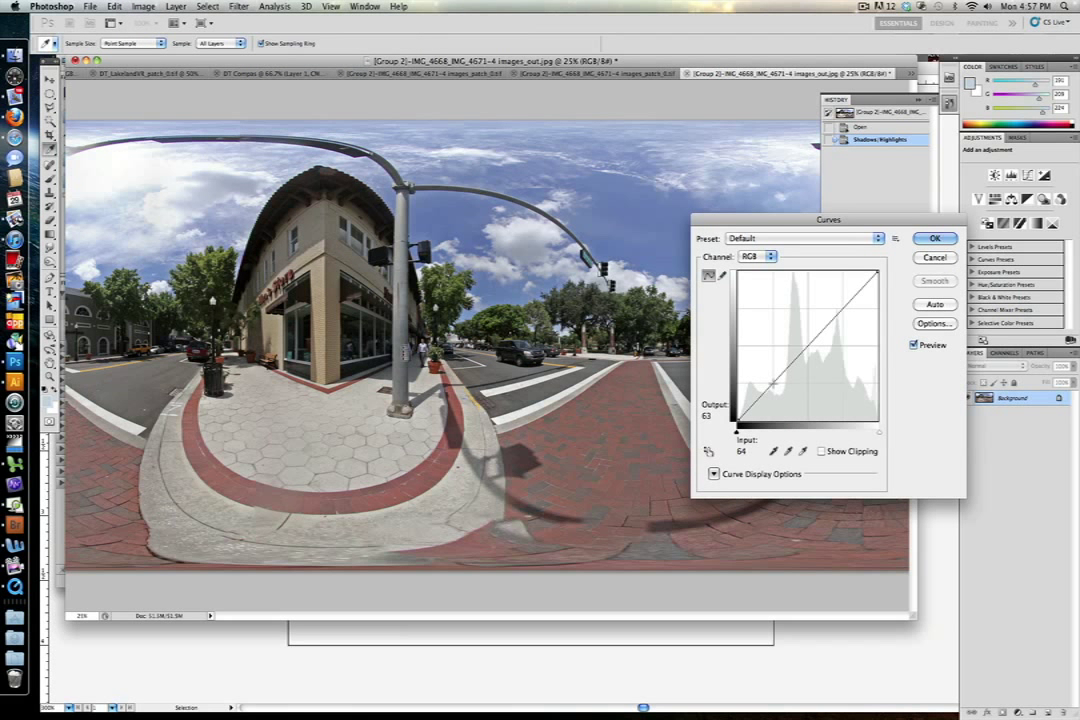
{"action": "left_click_drag", "start_coordinate": [773, 383], "coordinate": [776, 386]}
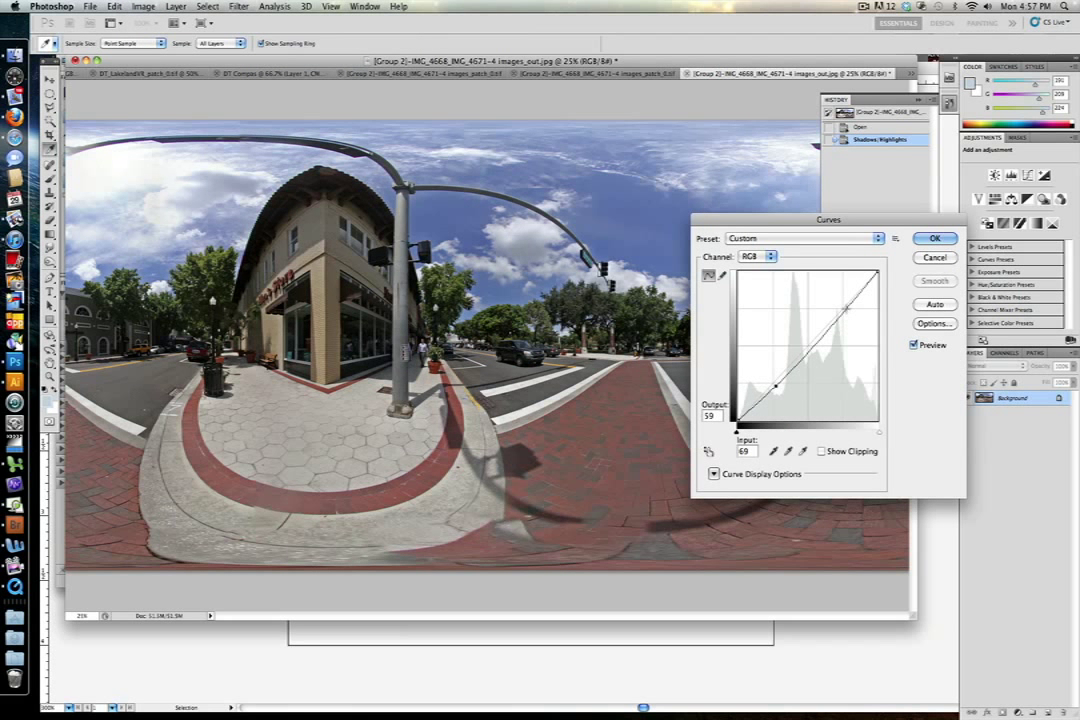
{"action": "left_click_drag", "start_coordinate": [842, 309], "coordinate": [842, 303]}
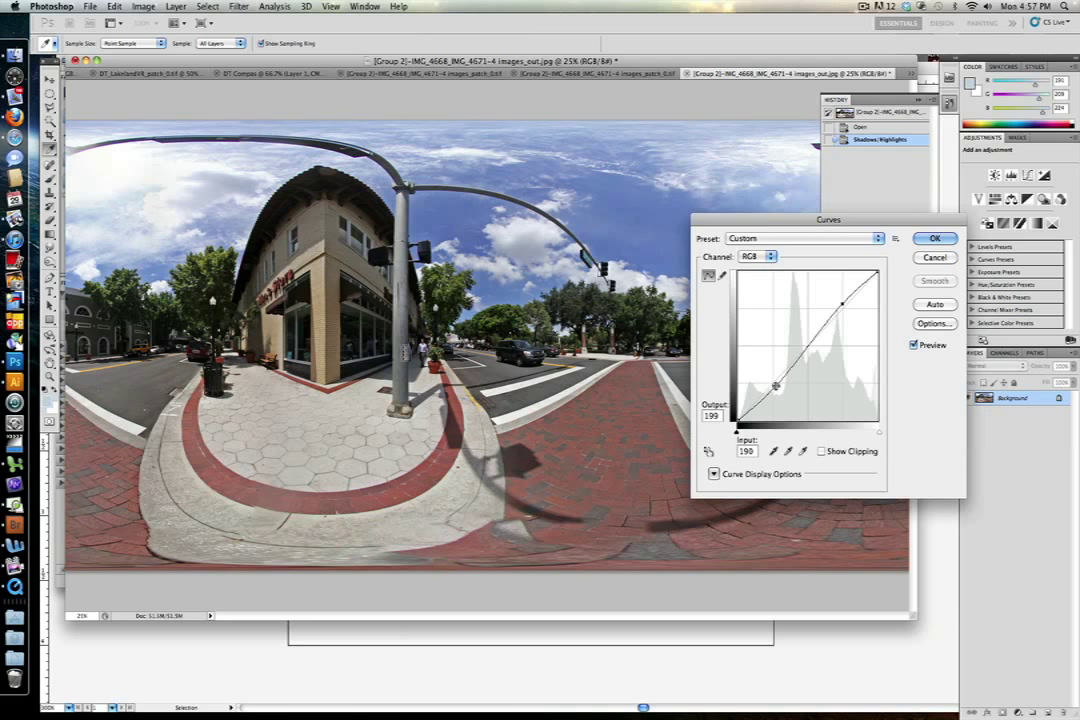
- Compare the panorama with and without the Curves preview, and apply the curve adjustment
{"action": "left_click_drag", "start_coordinate": [750, 219], "coordinate": [883, 380]}
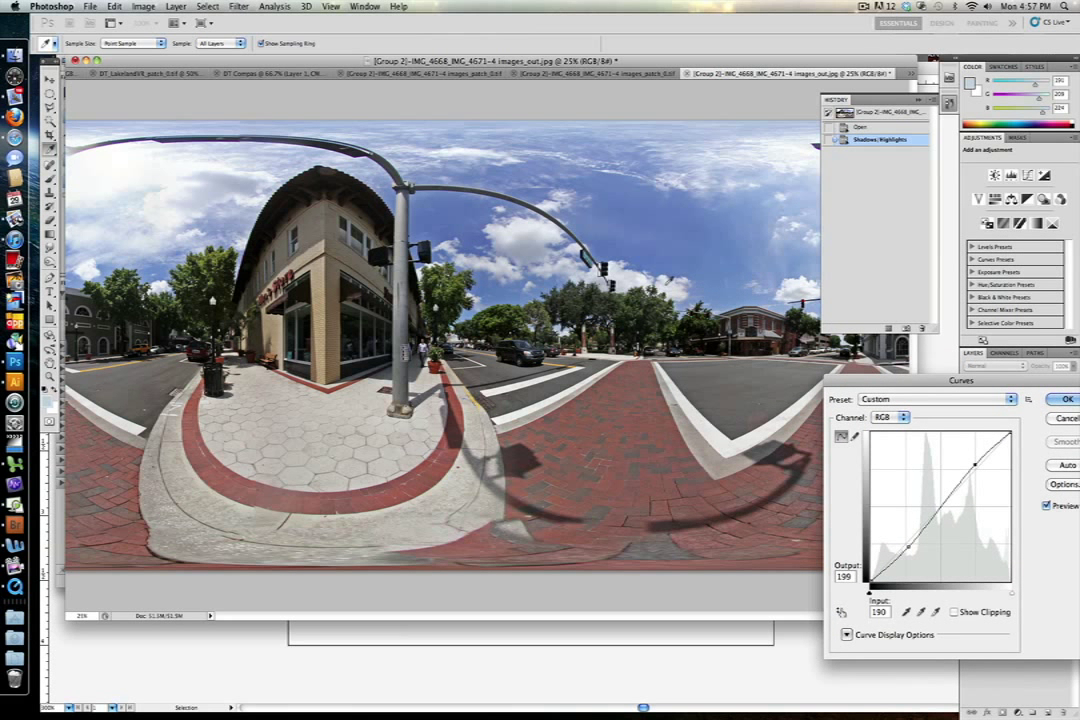
{"action": "key", "text": "super+equal"}
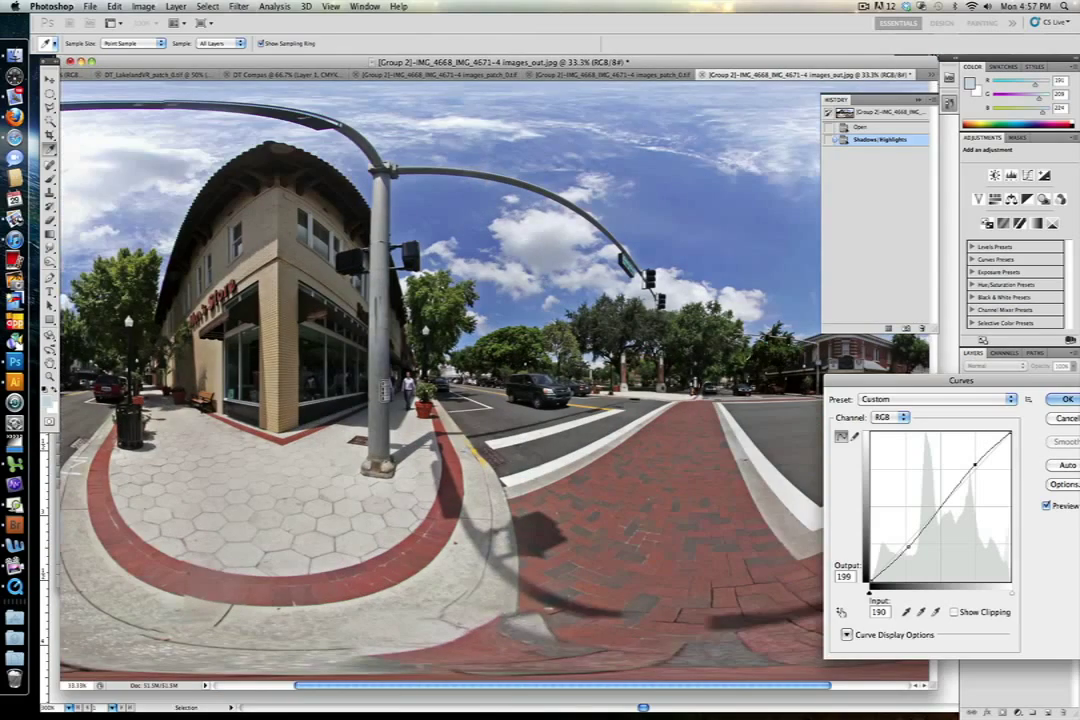
{"action": "key", "text": "super+equal"}
{"action": "scroll", "coordinate": [440, 385], "scroll_direction": "right", "scroll_amount": 8}
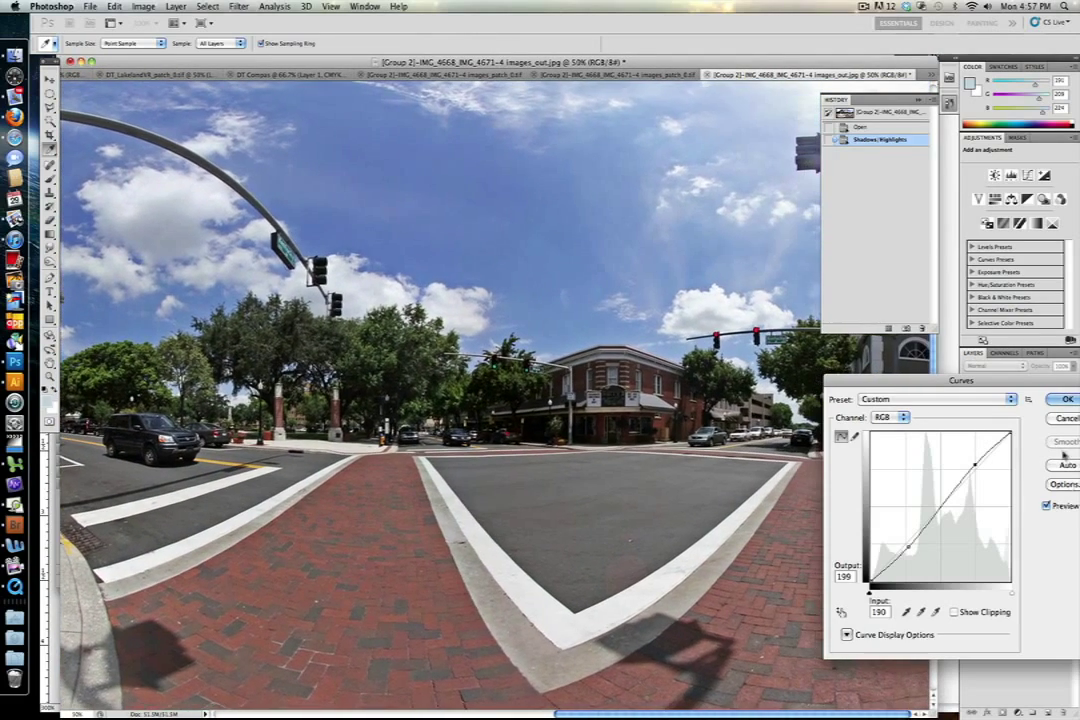
{"action": "left_click", "coordinate": [1046, 506]}
{"action": "left_click", "coordinate": [1046, 506]}
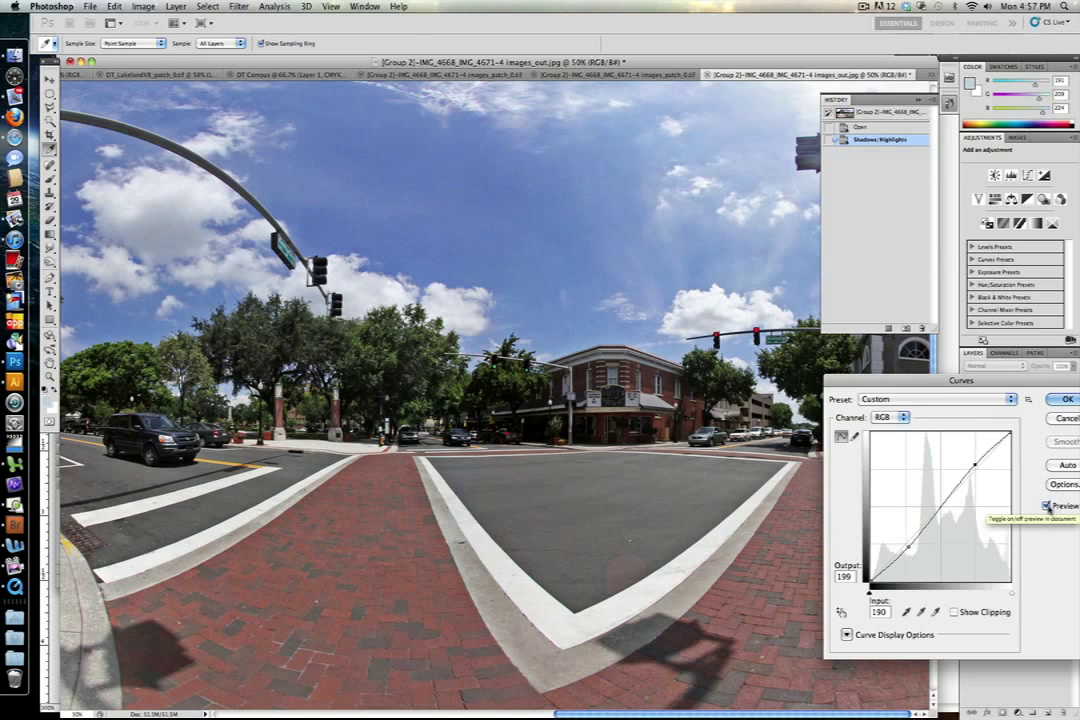
{"action": "left_click", "coordinate": [1047, 507]}
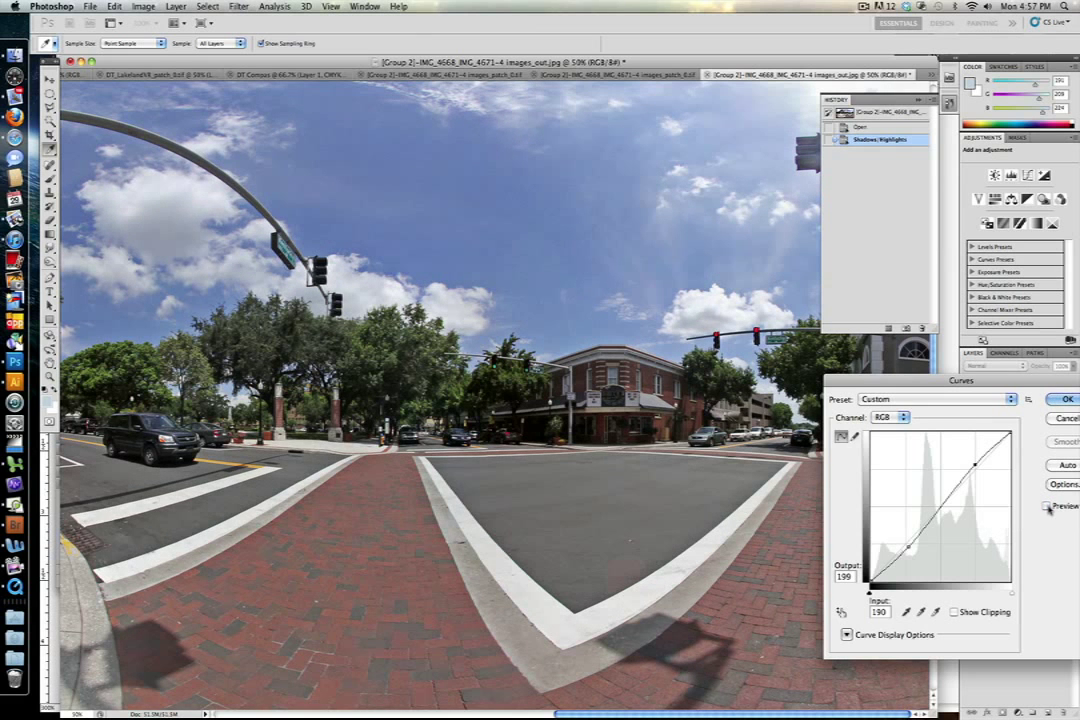
{"action": "left_click", "coordinate": [1047, 507]}
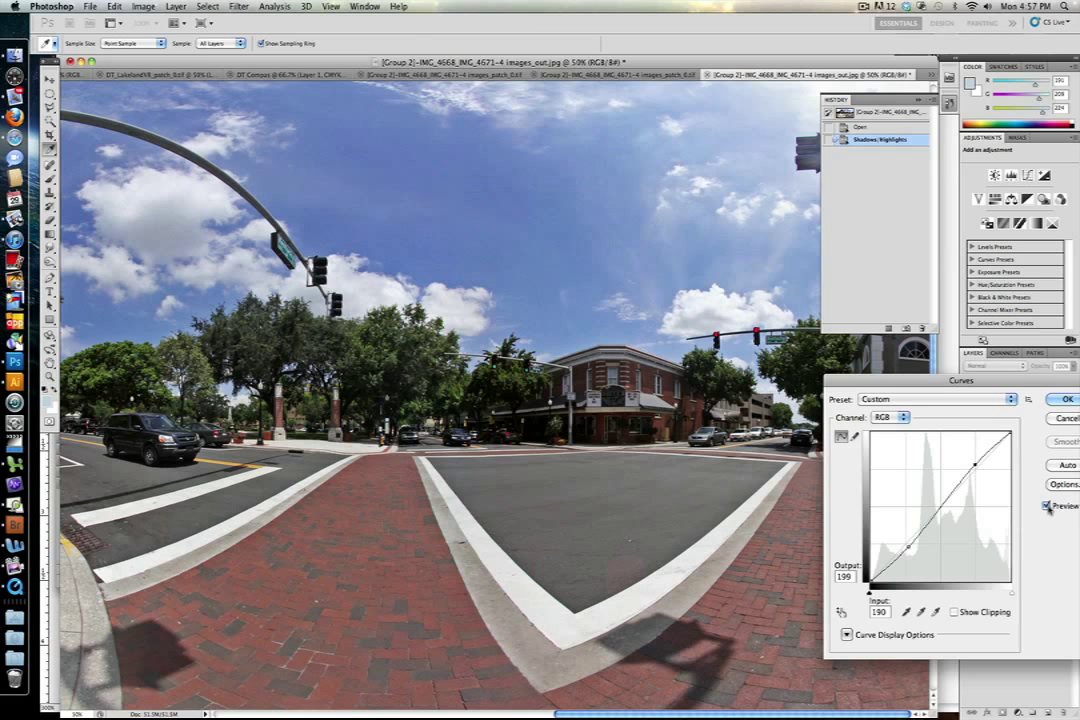
{"action": "left_click", "coordinate": [1067, 400]}
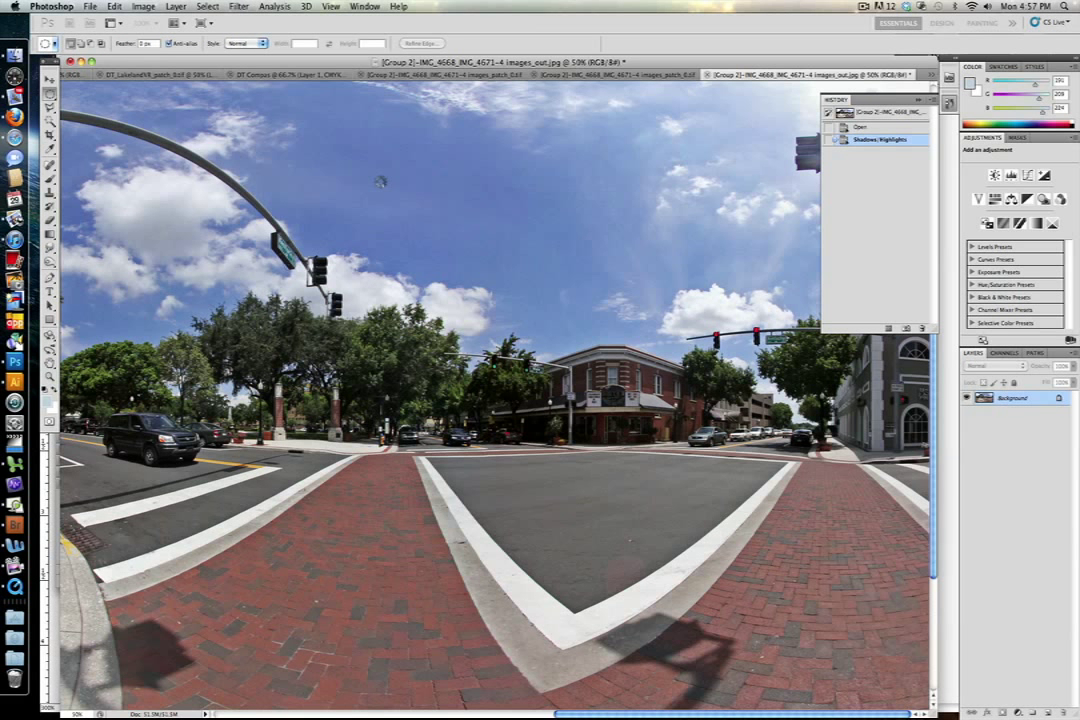
- Open a Hue/Saturation adjustment for the panorama, place it clear of the sky and set the Master saturation to +4
{"action": "left_click", "coordinate": [142, 6]}
{"action": "mouse_move", "coordinate": [160, 43]}
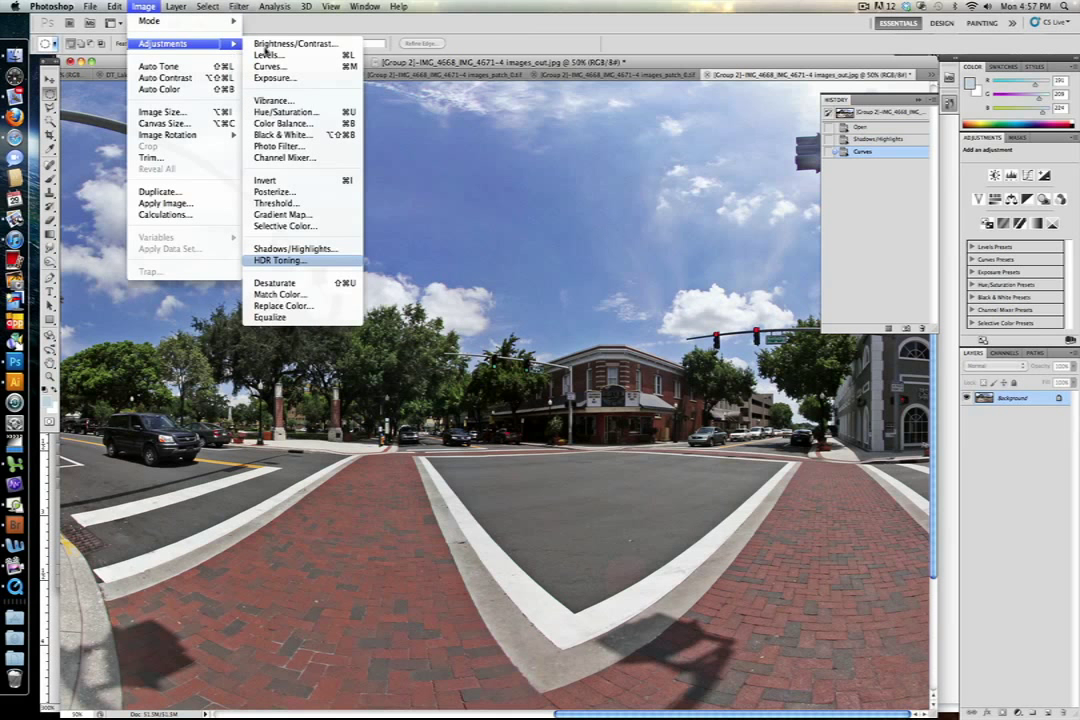
{"action": "left_click", "coordinate": [307, 114]}
{"action": "left_click_drag", "start_coordinate": [476, 297], "coordinate": [903, 485]}
{"action": "left_click_drag", "start_coordinate": [818, 593], "coordinate": [821, 594]}
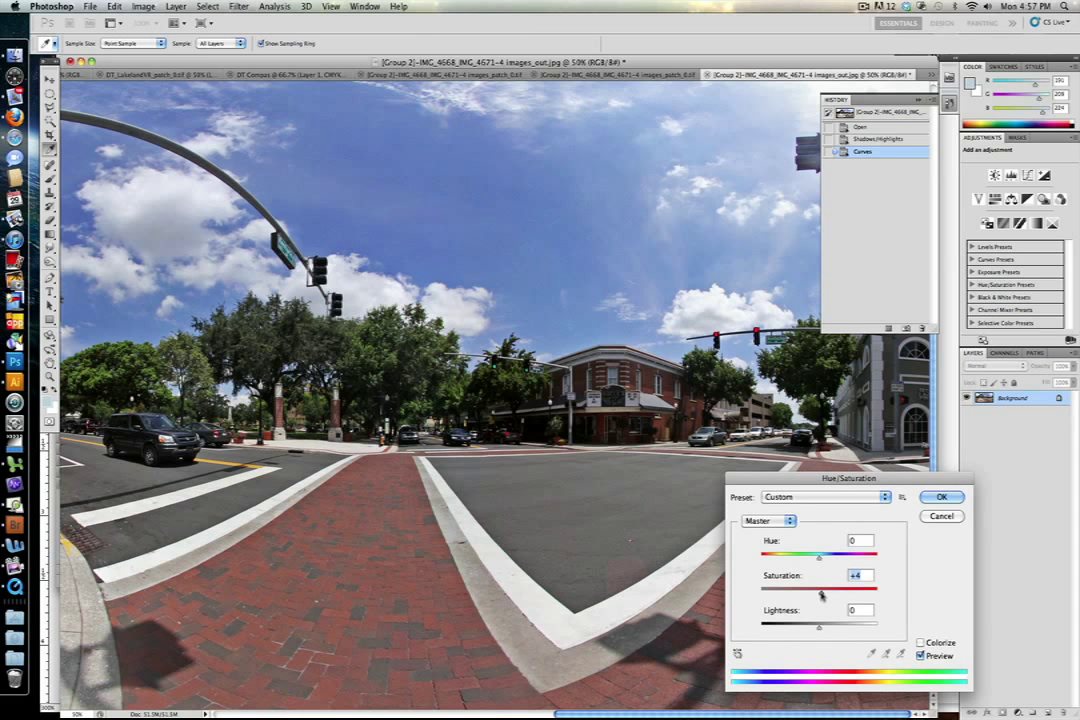
- Set the Greens saturation to +26 in Hue/Saturation and compare the foliage with the preview
{"action": "left_click", "coordinate": [768, 521]}
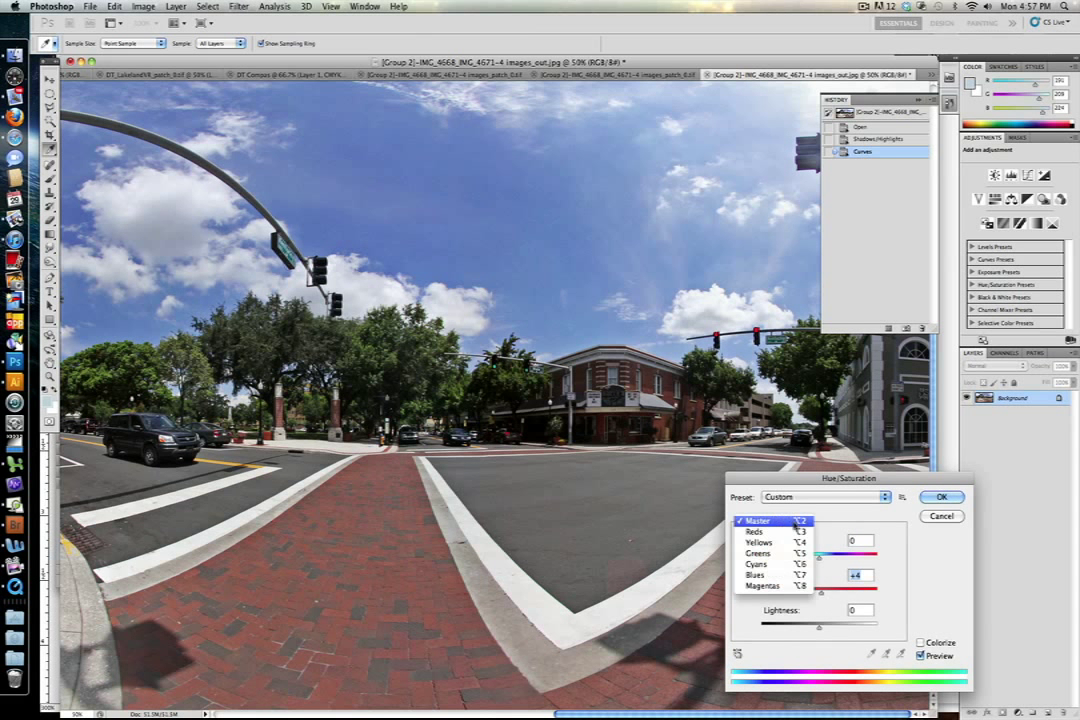
{"action": "left_click", "coordinate": [784, 555]}
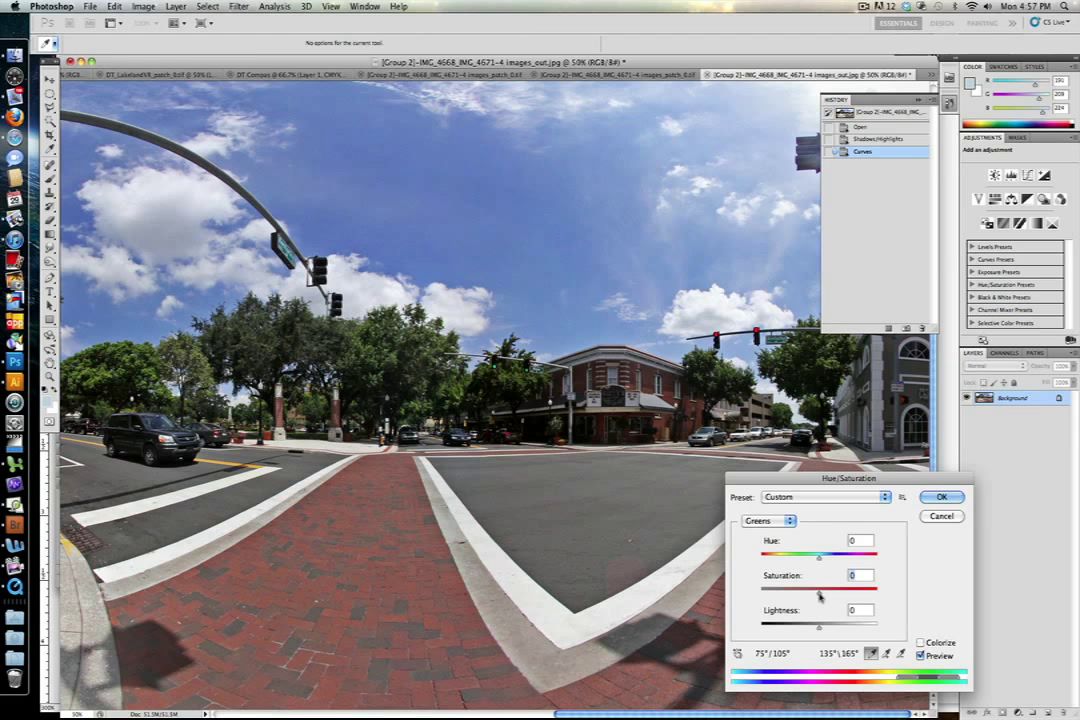
{"action": "left_click_drag", "start_coordinate": [821, 596], "coordinate": [835, 595]}
{"action": "left_click", "coordinate": [921, 656]}
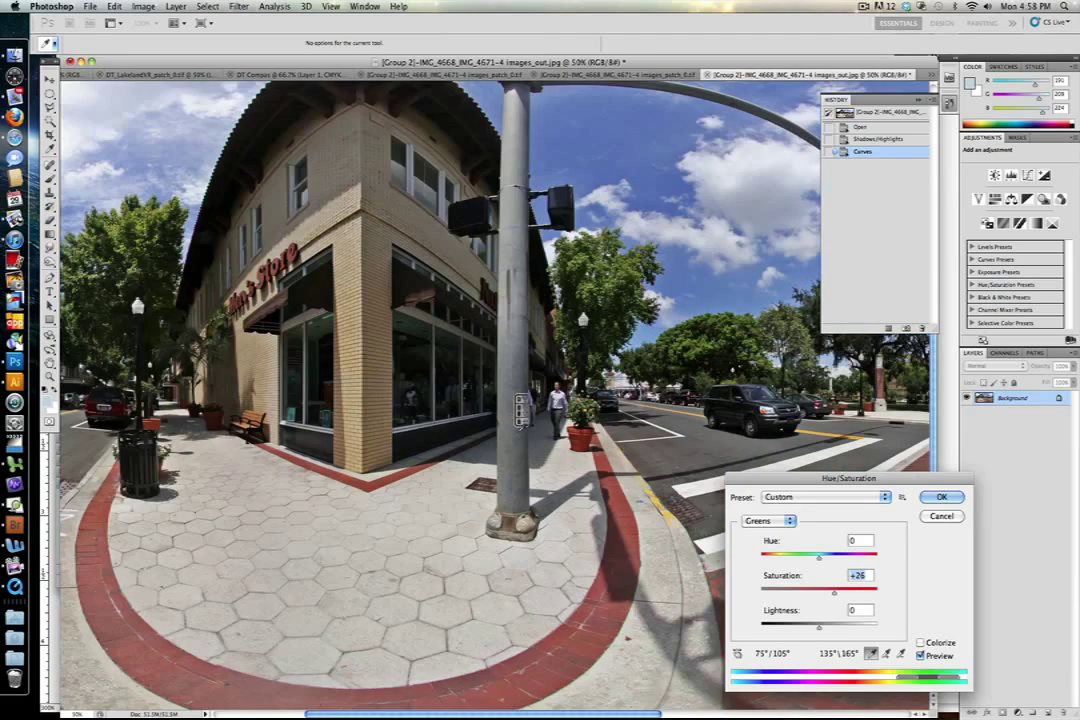
- Raise the Blues saturation to +27 and compare the sky across the panorama with and without the preview
{"action": "key", "text": "super+equal"}
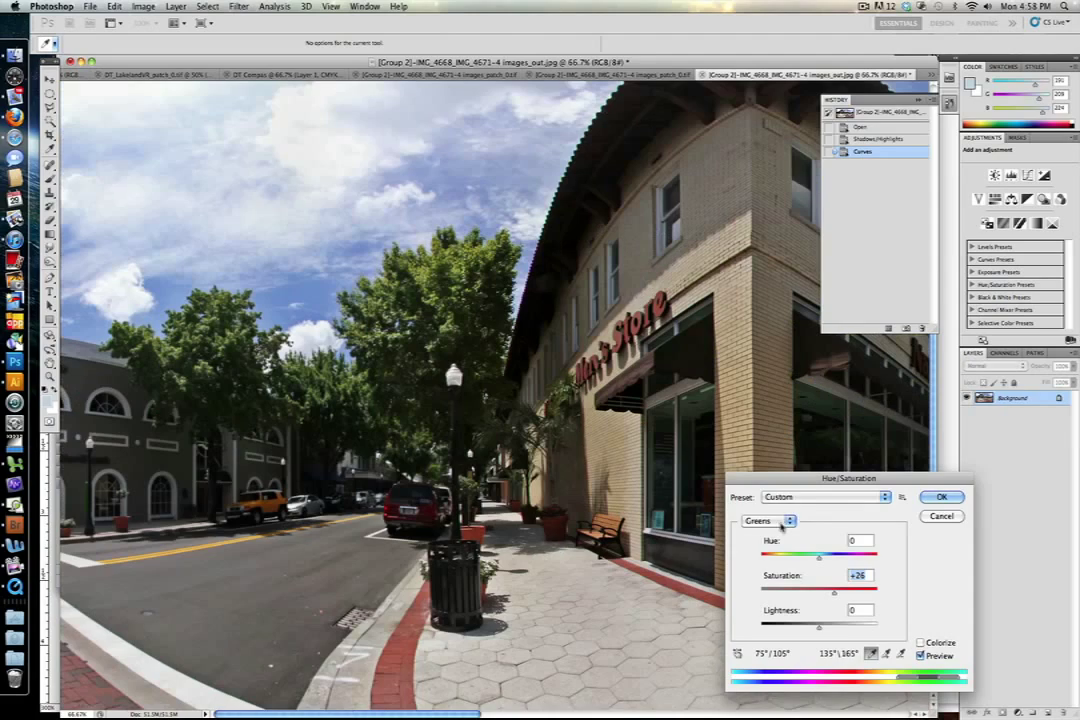
{"action": "left_click", "coordinate": [768, 520]}
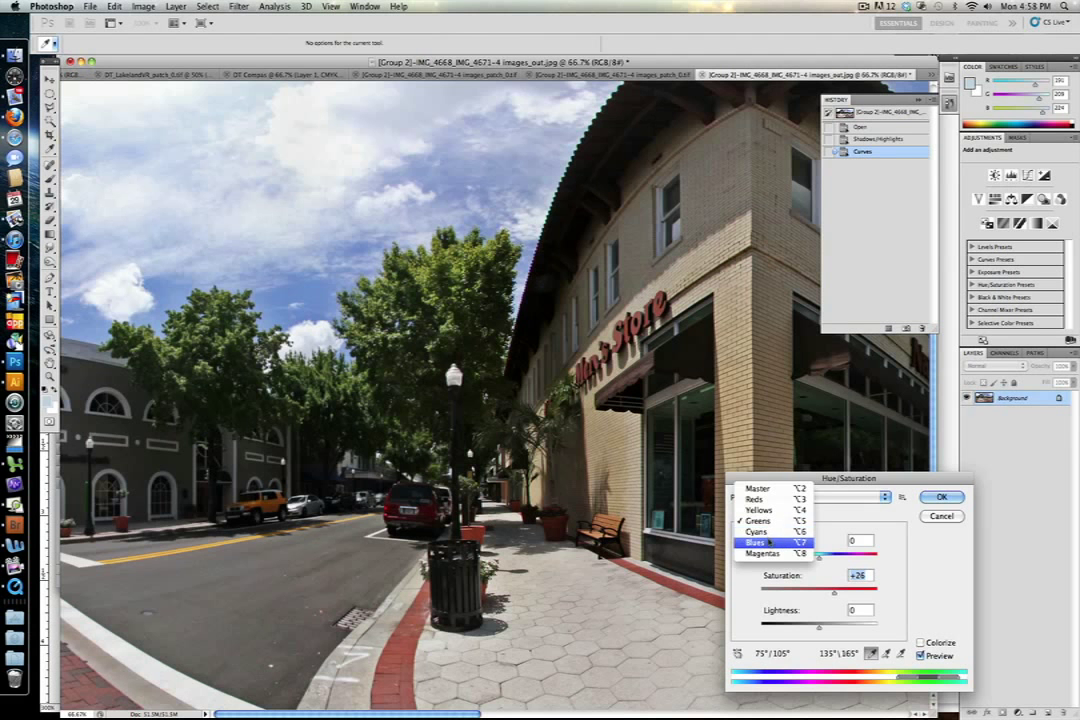
{"action": "left_click", "coordinate": [768, 541]}
{"action": "left_click_drag", "start_coordinate": [819, 594], "coordinate": [837, 595]}
{"action": "scroll", "coordinate": [420, 390], "scroll_direction": "right", "scroll_amount": 10}
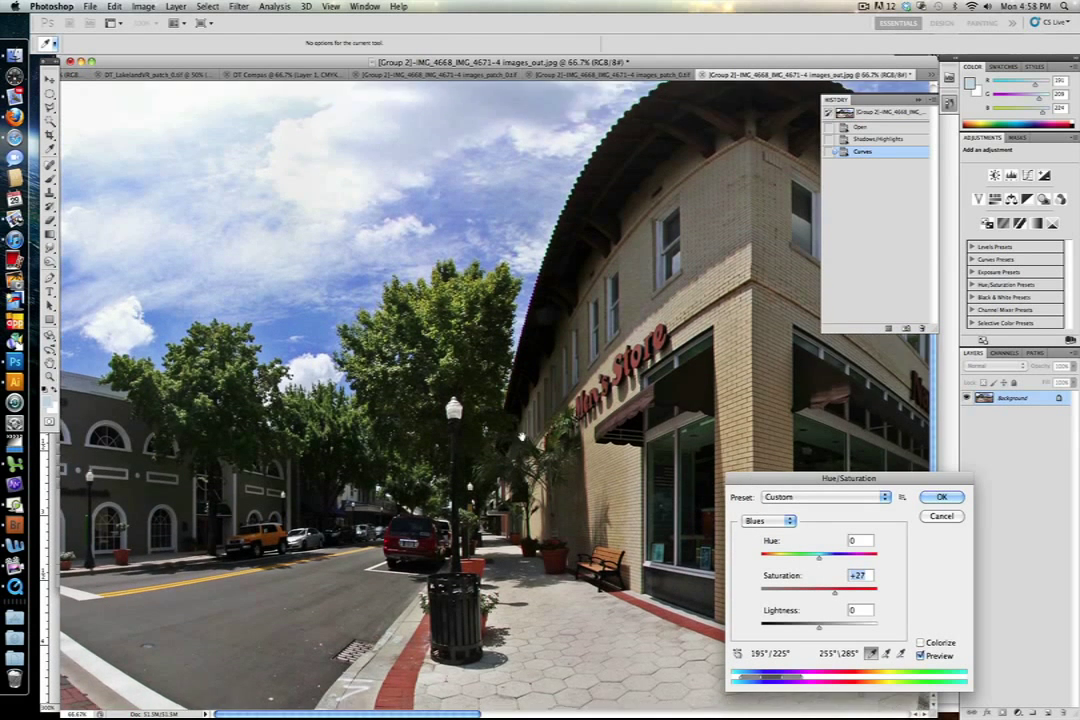
{"action": "scroll", "coordinate": [411, 376], "scroll_direction": "right", "scroll_amount": 8}
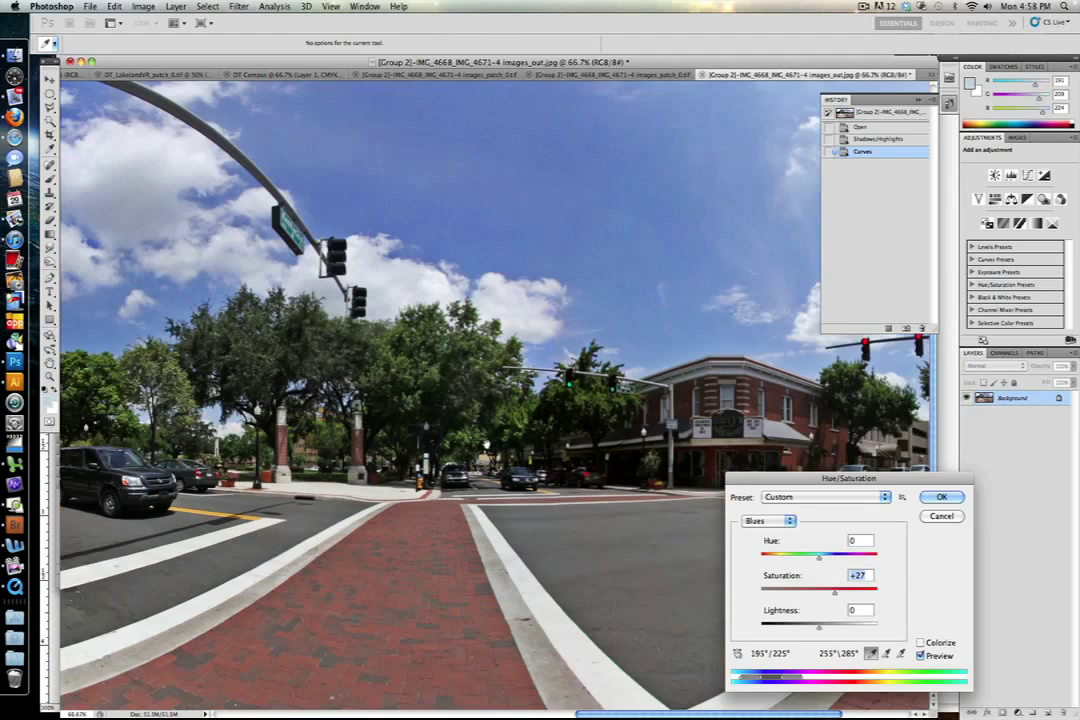
{"action": "left_click", "coordinate": [920, 656]}
{"action": "left_click", "coordinate": [921, 656]}
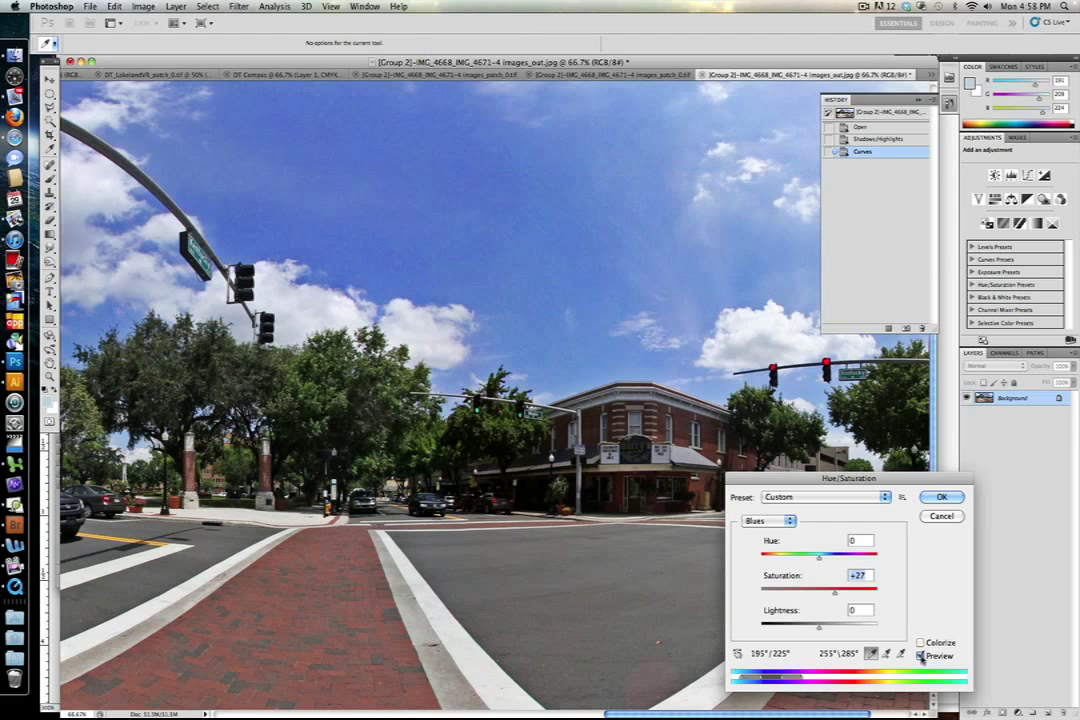
- Reduce the Blues saturation to +19 and apply the Hue/Saturation adjustment
{"action": "left_click_drag", "start_coordinate": [835, 593], "coordinate": [830, 594]}
{"action": "left_click_drag", "start_coordinate": [519, 445], "coordinate": [598, 462]}
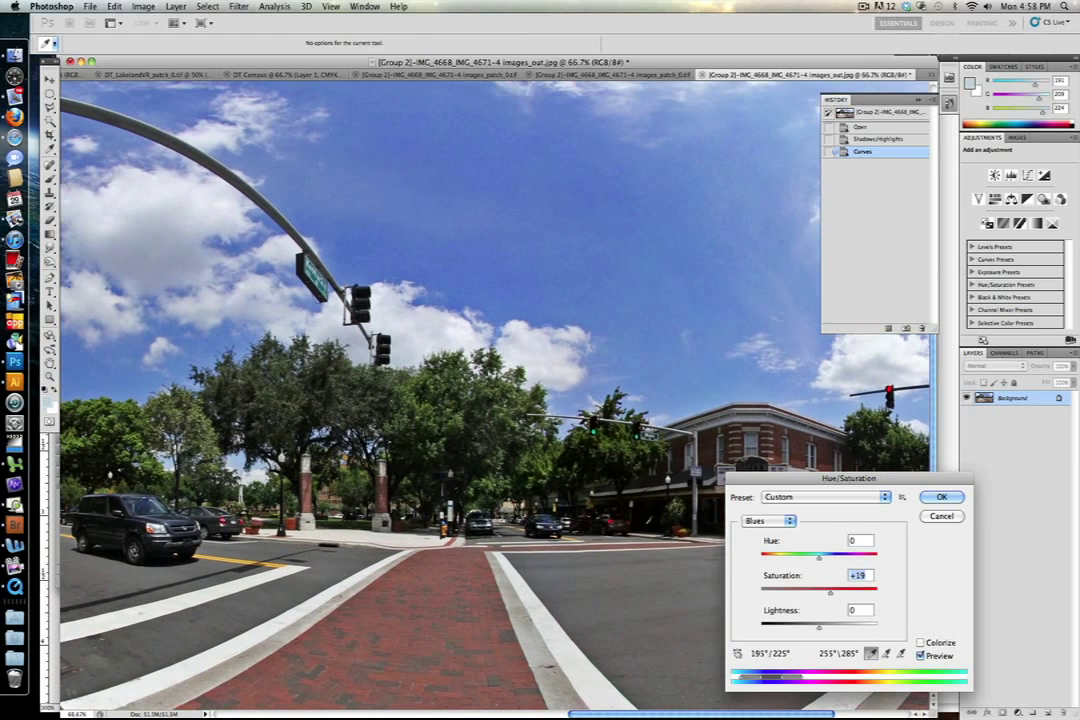
{"action": "left_click", "coordinate": [945, 498]}
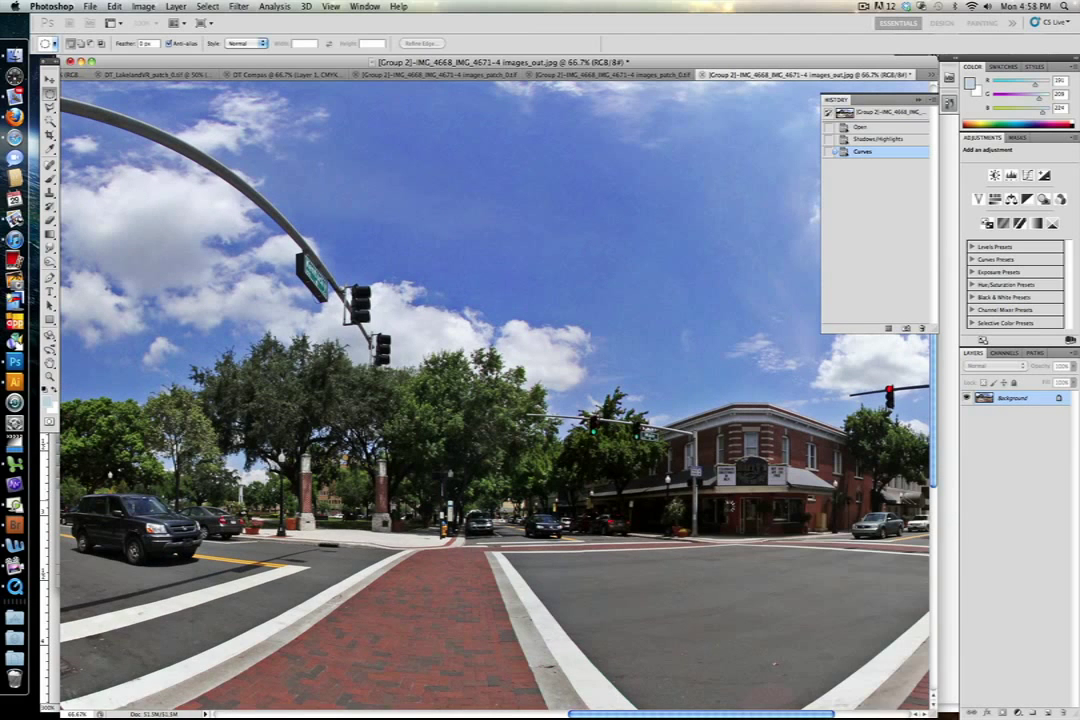
- Apply Smart Sharpen at 100% amount and 1.0 px radius, removing Gaussian Blur, after inspecting the trees, cars and pedestrians in its preview
{"action": "key", "text": "super+minus"}
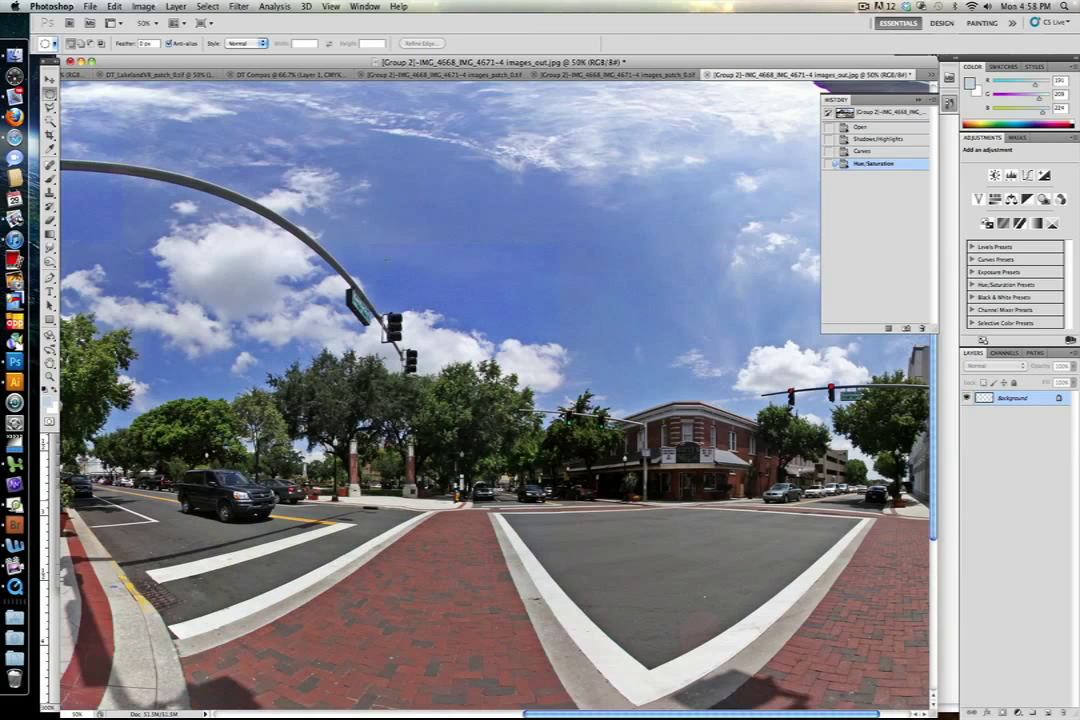
{"action": "key", "text": "super+minus"}
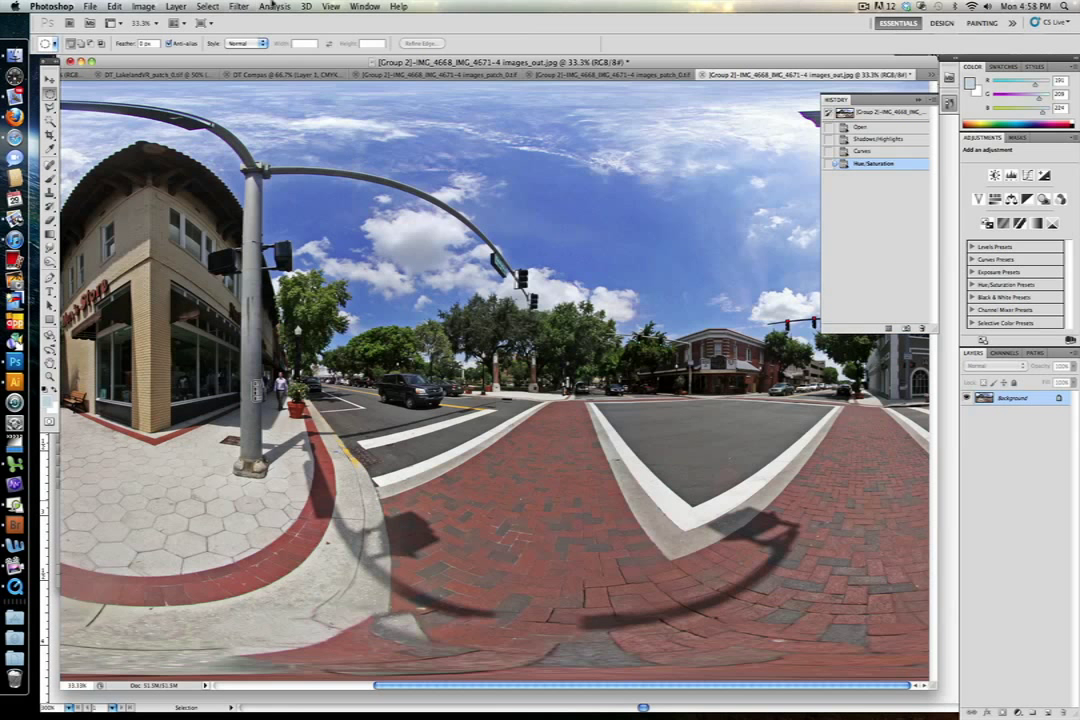
{"action": "left_click", "coordinate": [237, 6]}
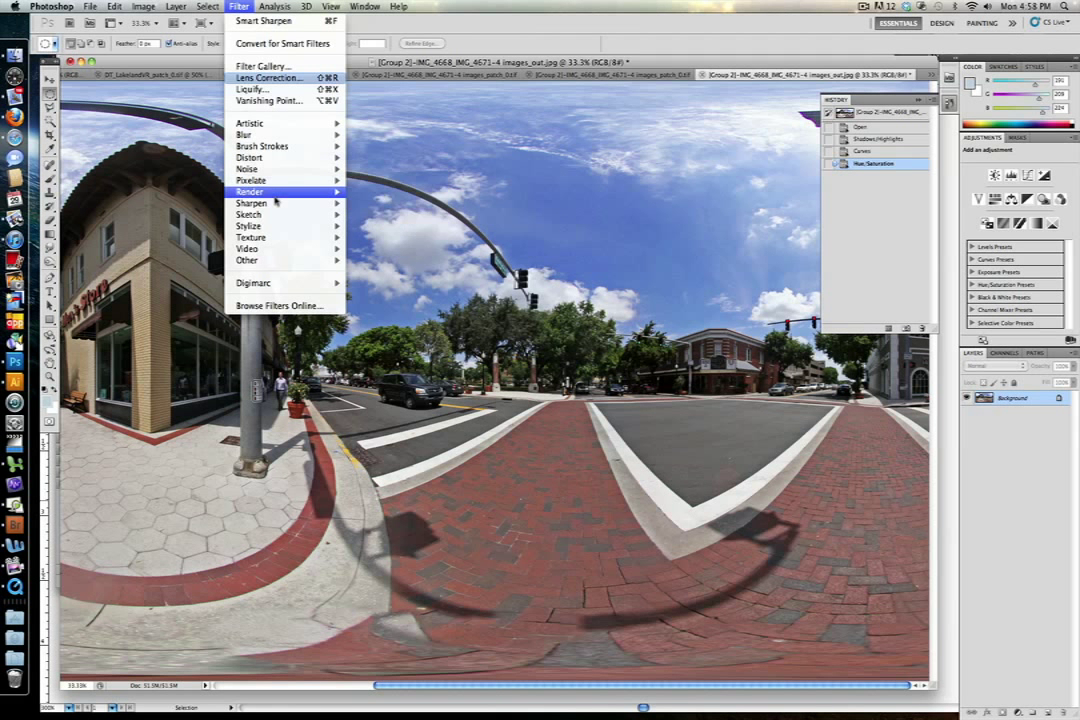
{"action": "mouse_move", "coordinate": [276, 206]}
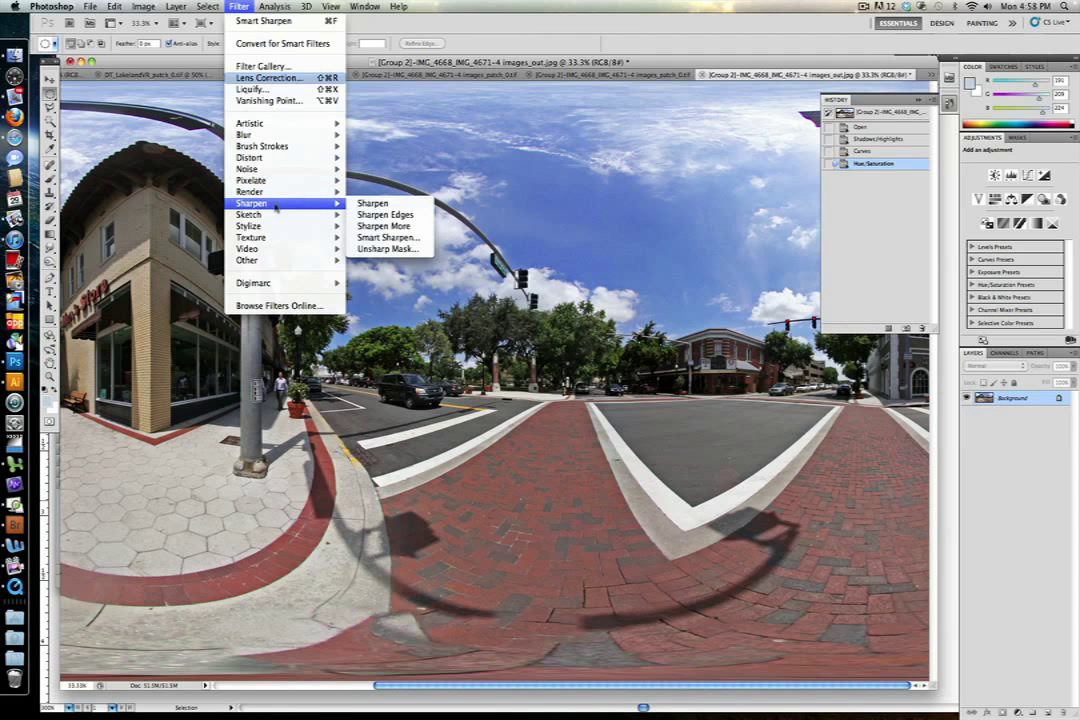
{"action": "left_click", "coordinate": [402, 241]}
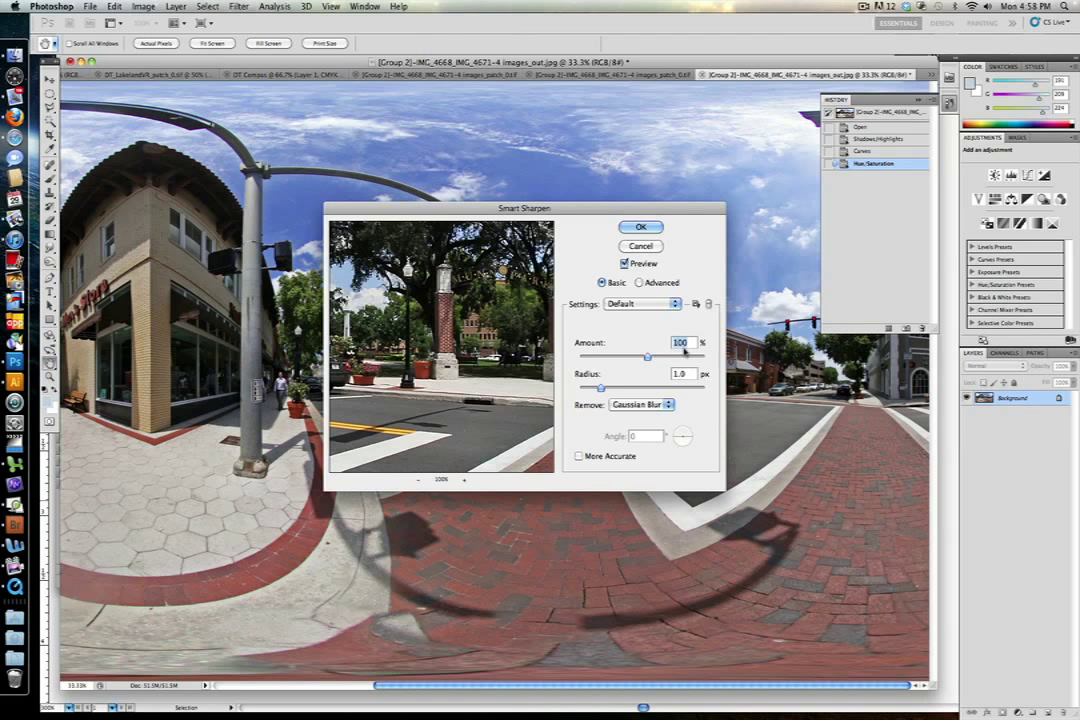
{"action": "left_click_drag", "start_coordinate": [499, 333], "coordinate": [520, 392]}
{"action": "left_click_drag", "start_coordinate": [420, 365], "coordinate": [515, 372]}
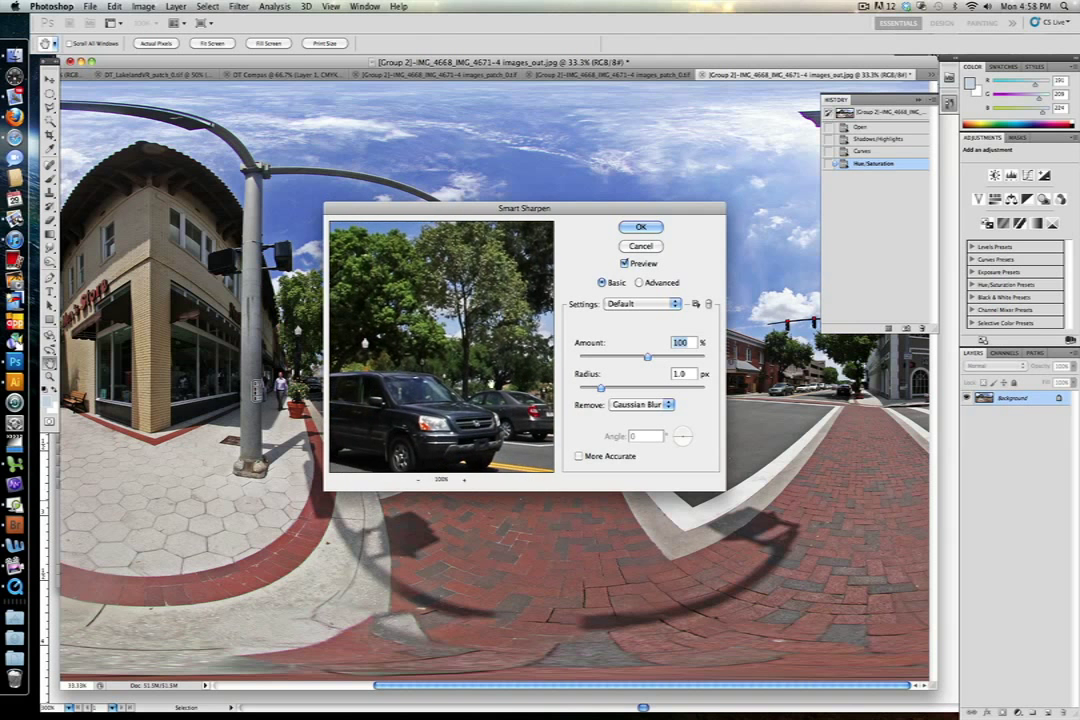
{"action": "left_click_drag", "start_coordinate": [428, 390], "coordinate": [512, 352]}
{"action": "left_click_drag", "start_coordinate": [375, 372], "coordinate": [517, 353]}
{"action": "left_click_drag", "start_coordinate": [380, 350], "coordinate": [515, 368]}
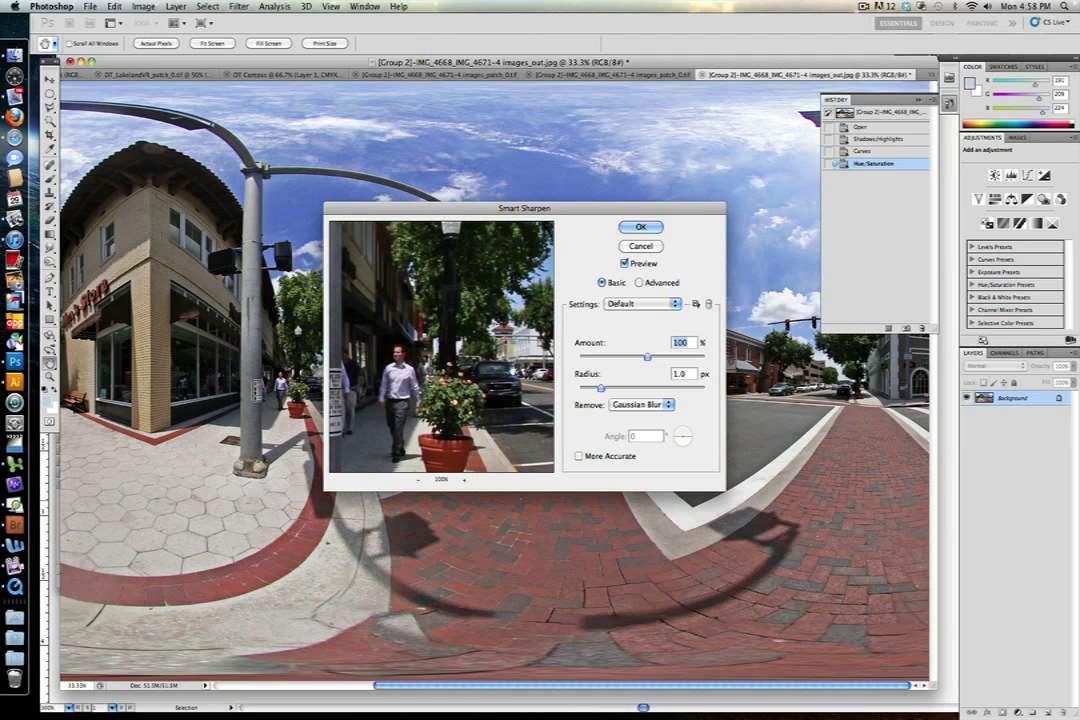
{"action": "left_click_drag", "start_coordinate": [450, 362], "coordinate": [506, 362]}
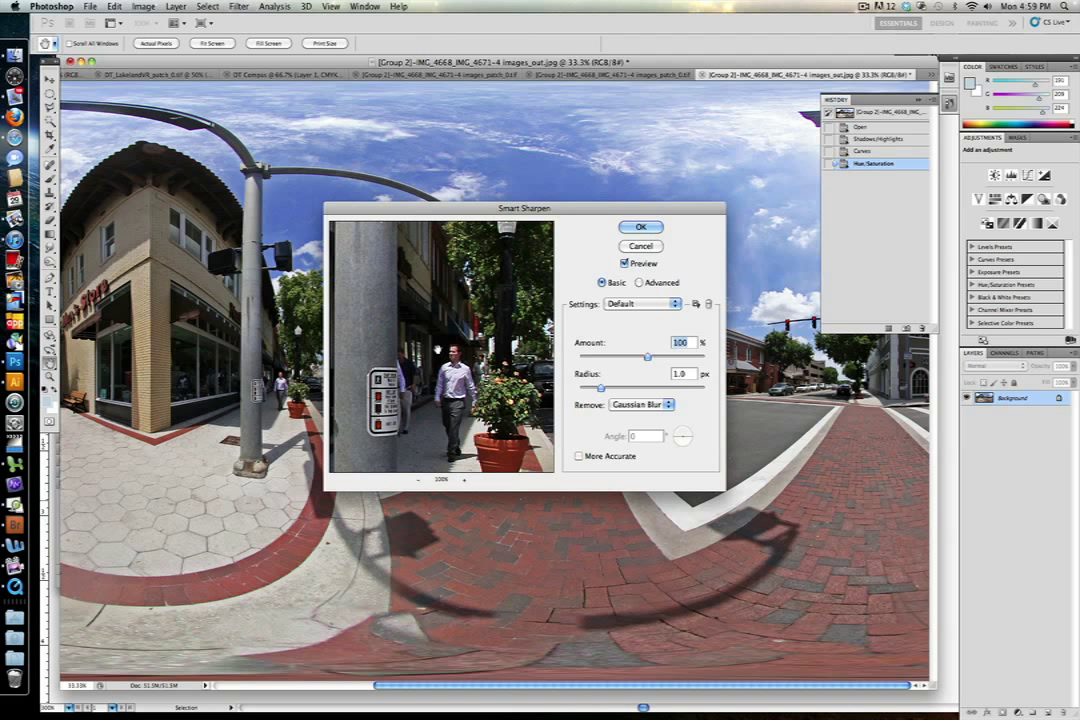
{"action": "left_click", "coordinate": [641, 228]}
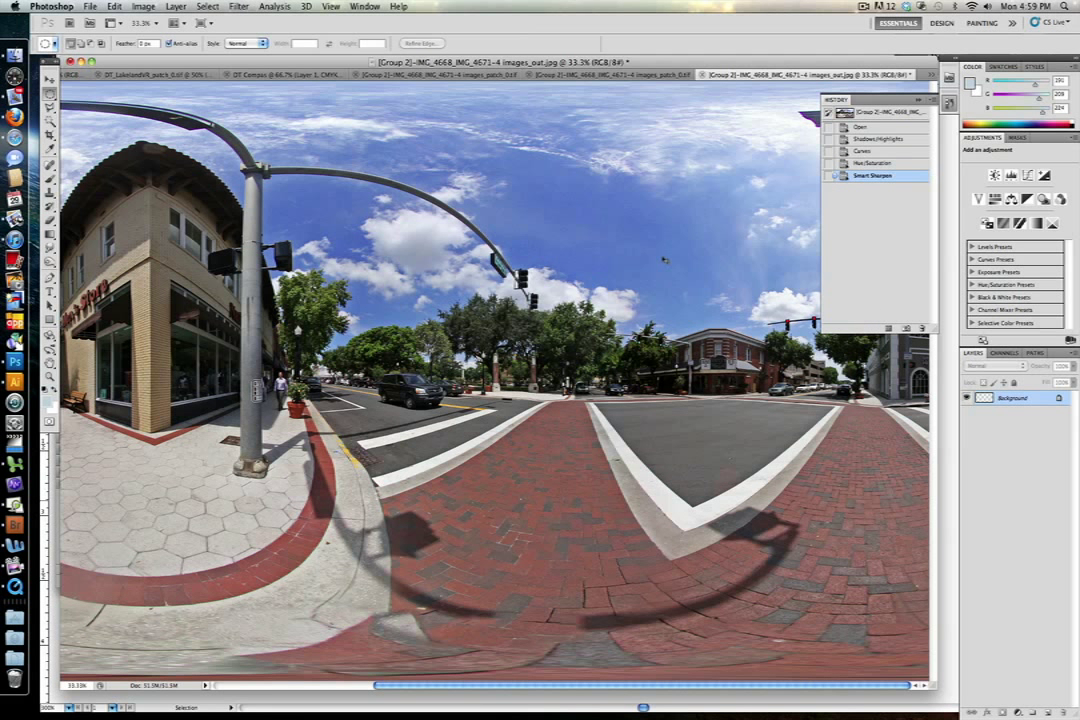
- Save the enhanced panorama as a baseline standard JPEG at Maximum quality 10
{"action": "key", "text": "super+s"}
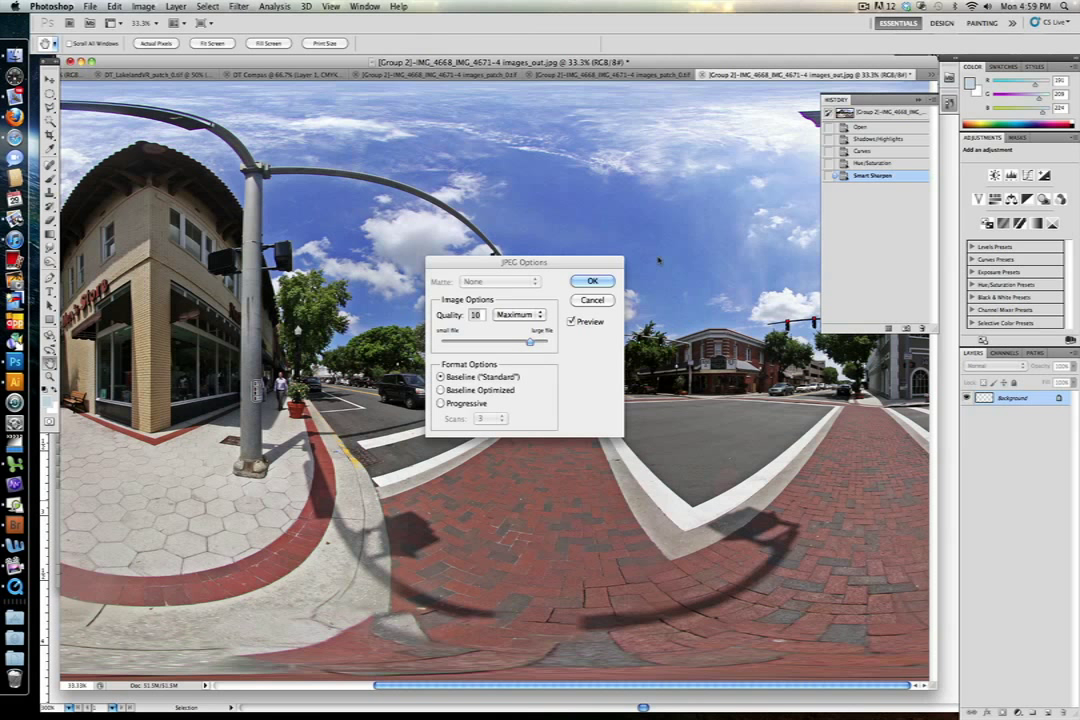
{"action": "left_click", "coordinate": [593, 283]}
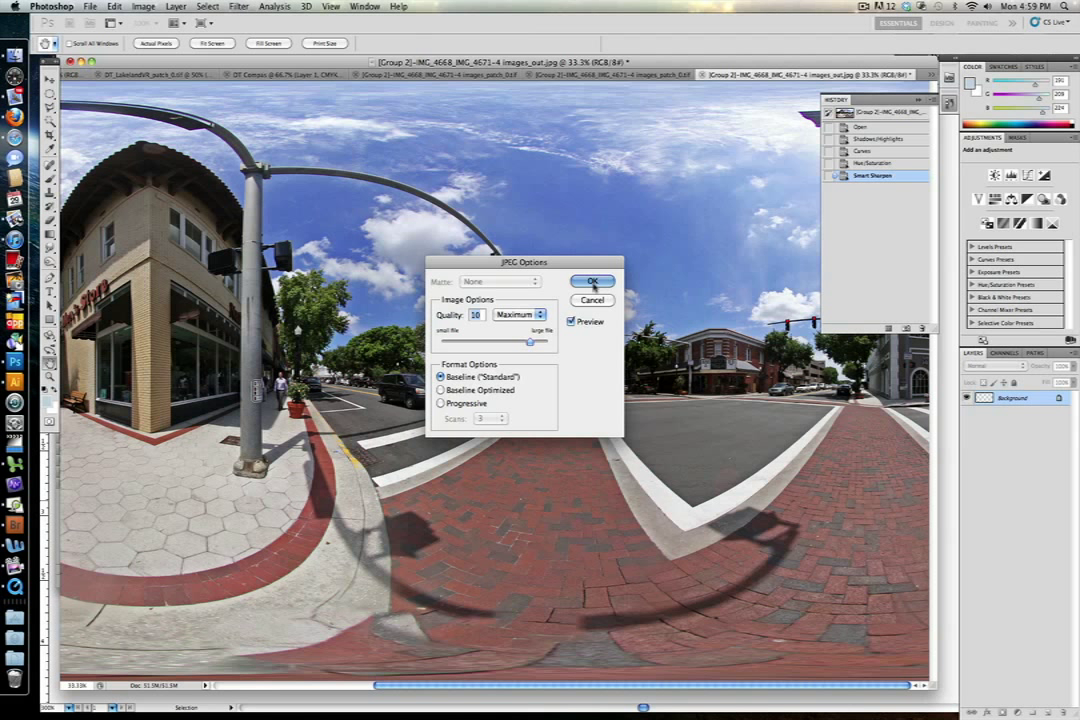
{"action": "left_click", "coordinate": [593, 284]}
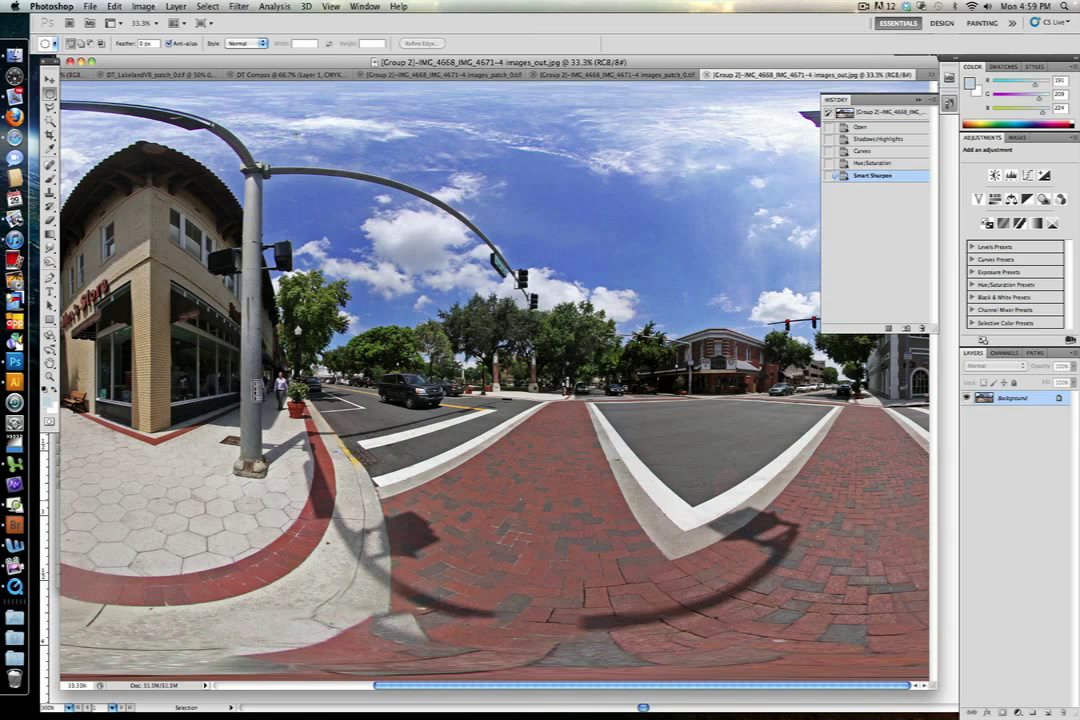
- Switch to Pano2VR and add a new patch to the exported panorama
{"action": "key", "text": "F9"}
{"action": "left_click", "coordinate": [462, 236]}
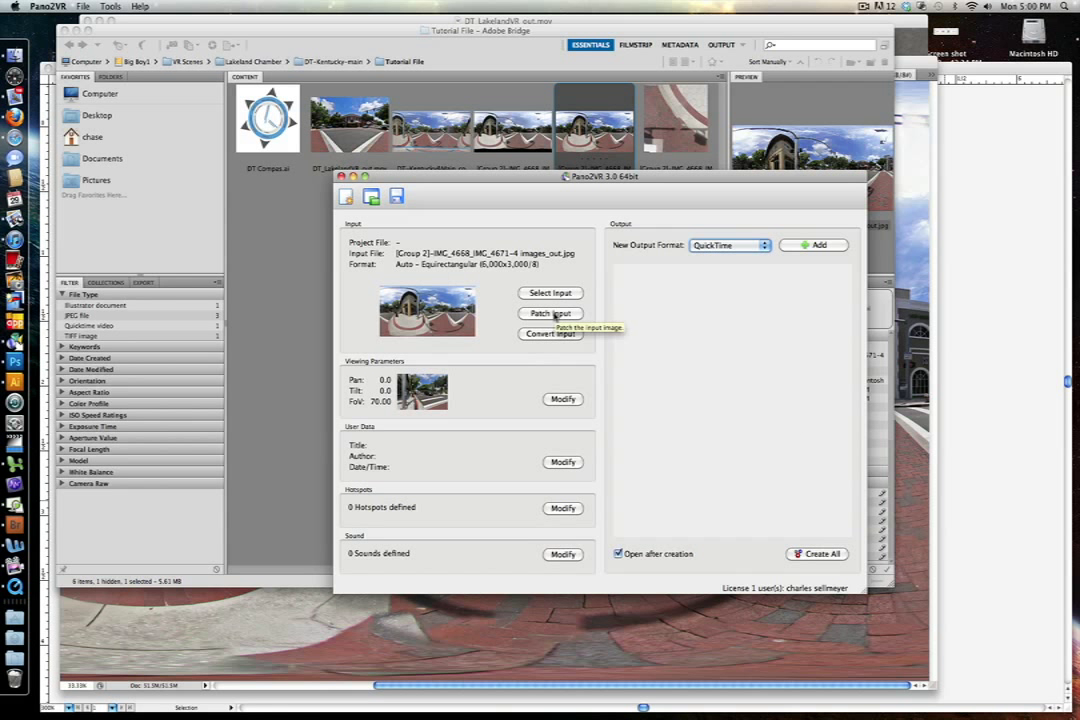
{"action": "left_click", "coordinate": [552, 314]}
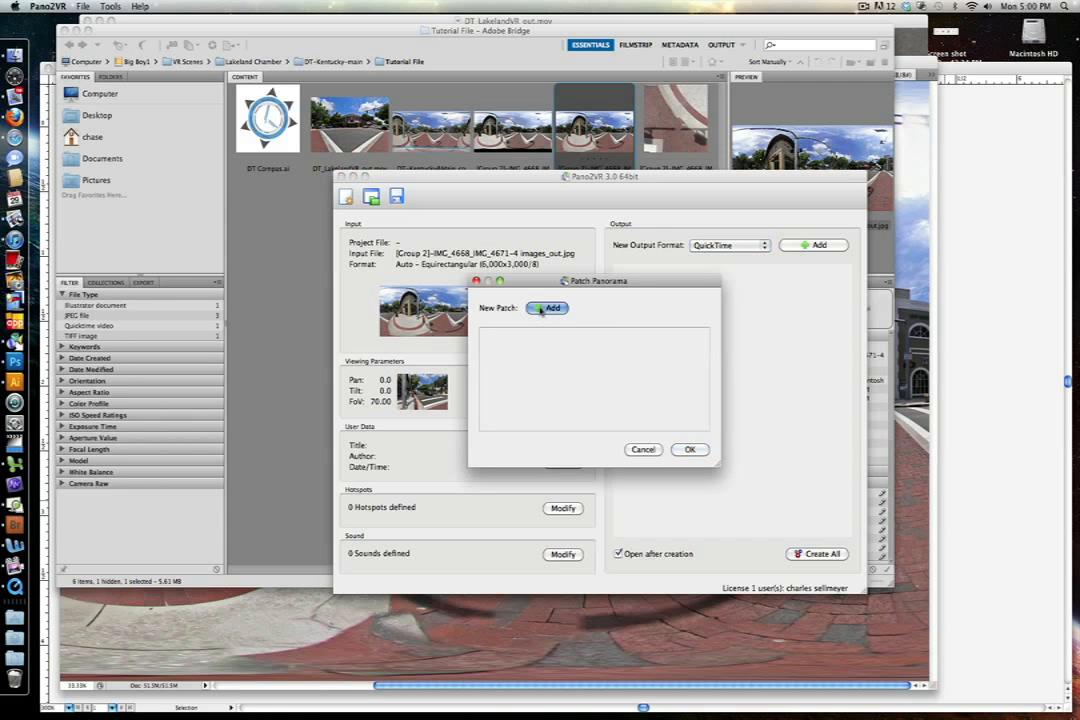
{"action": "left_click", "coordinate": [546, 307]}
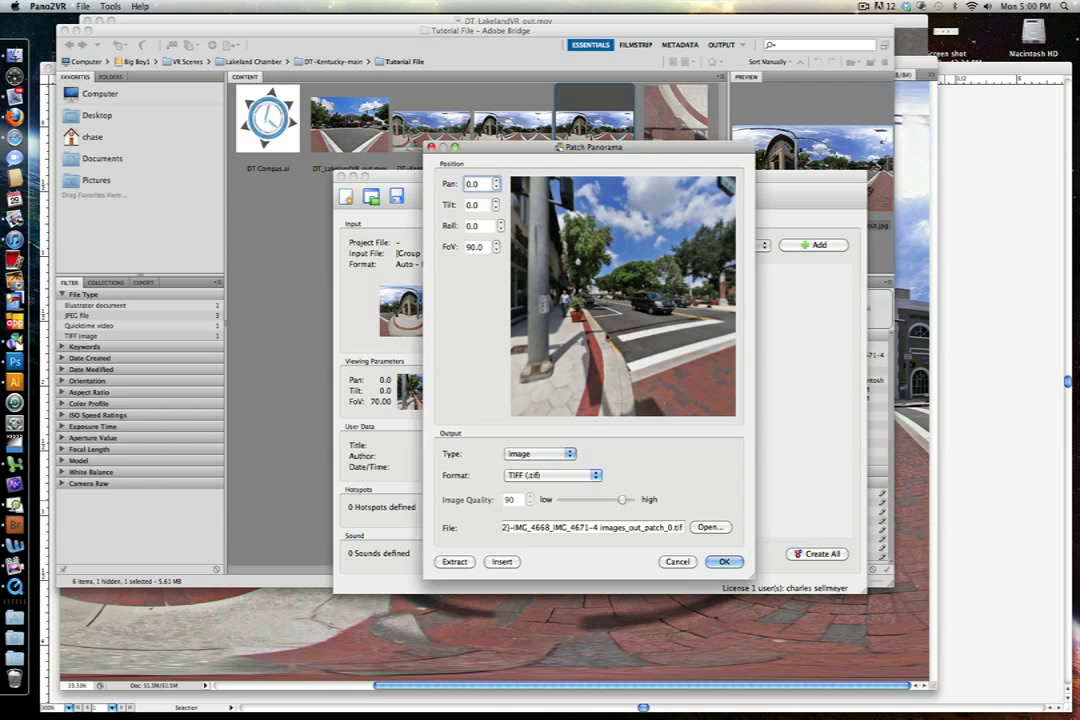
- Look around the intersection in the patch preview, and switch to DT Compas.ai in Illustrator to view the compass artwork
{"action": "left_click_drag", "start_coordinate": [594, 323], "coordinate": [672, 322]}
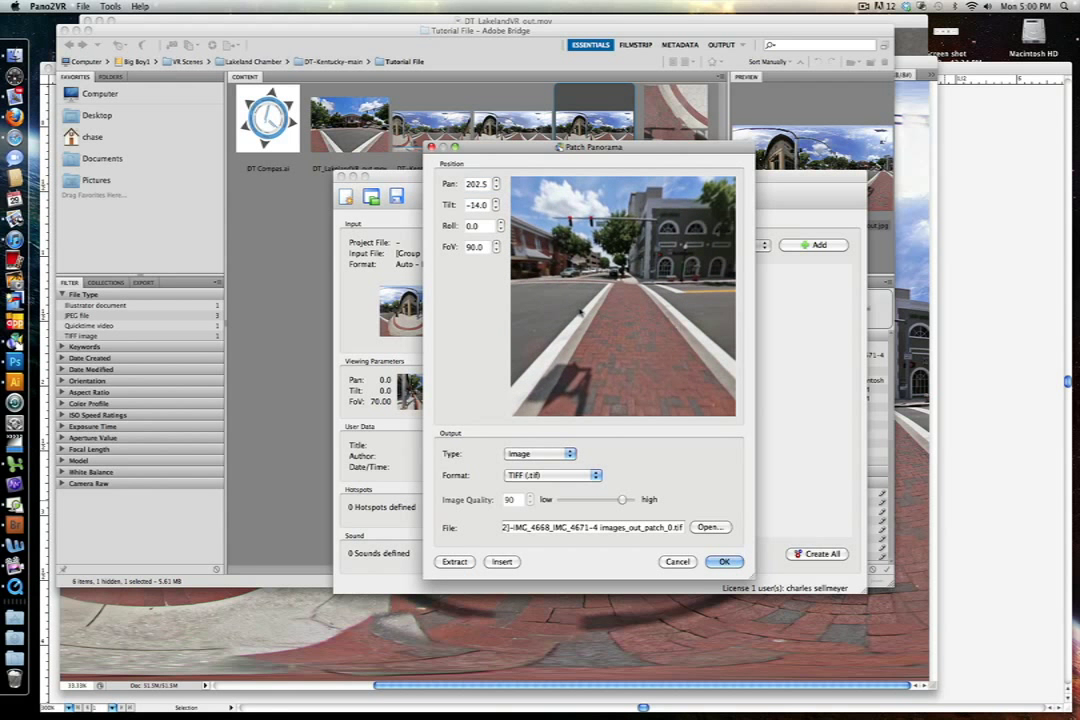
{"action": "left_click_drag", "start_coordinate": [583, 317], "coordinate": [624, 349]}
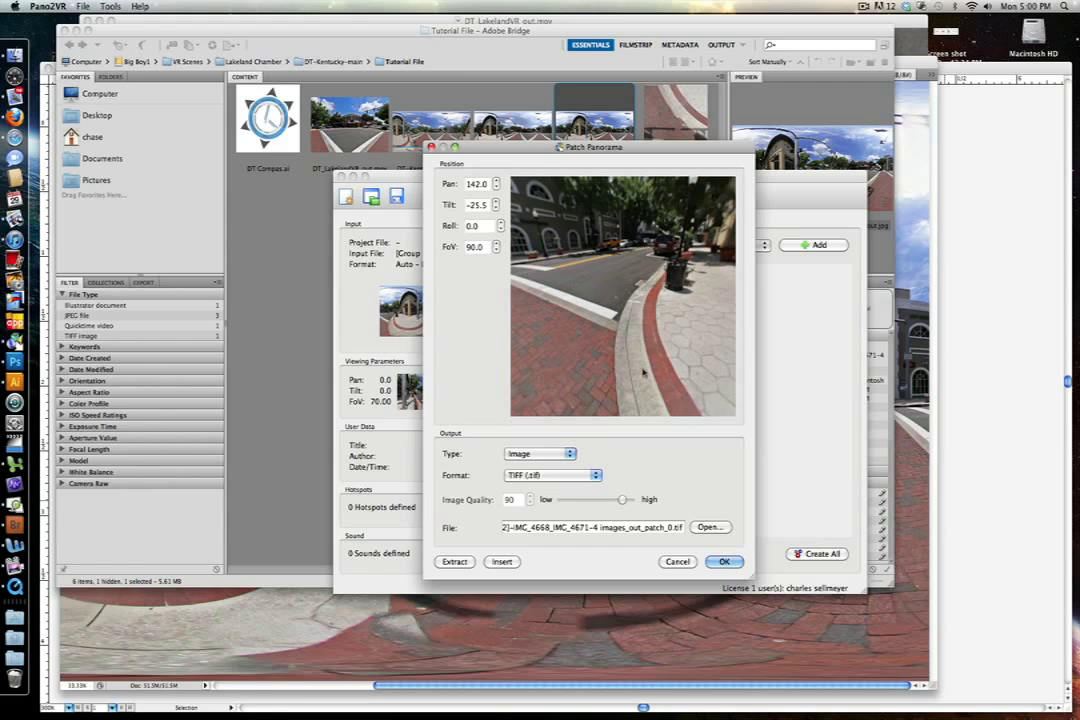
{"action": "left_click_drag", "start_coordinate": [624, 349], "coordinate": [648, 376]}
{"action": "mouse_move", "coordinate": [2, 2]}
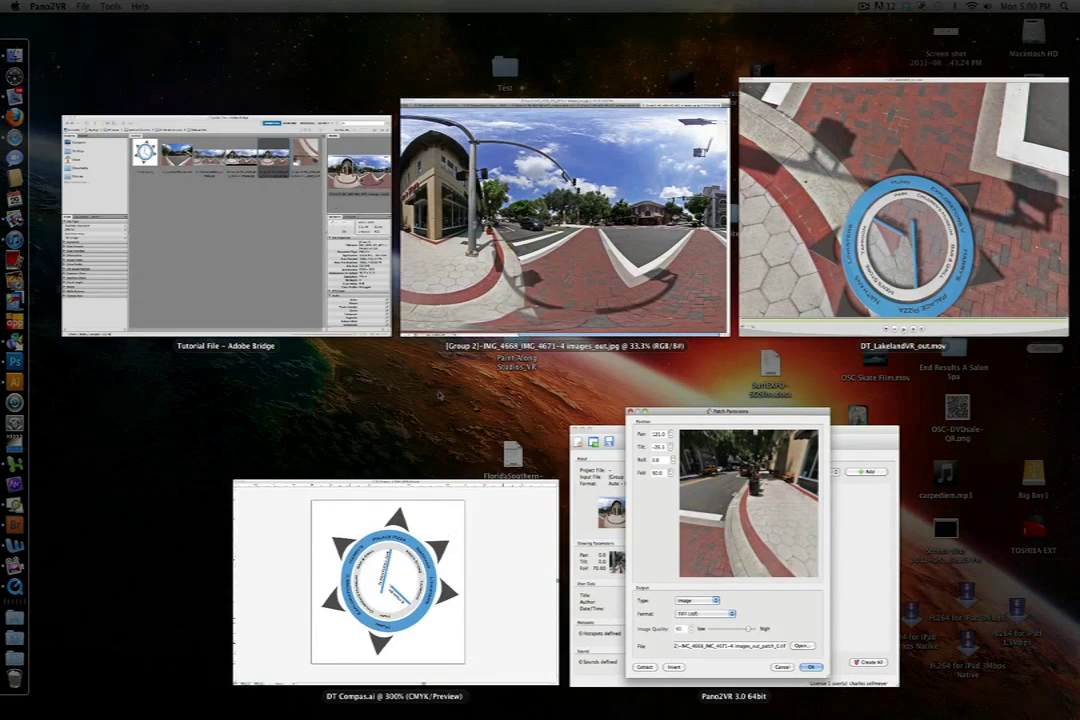
{"action": "left_click", "coordinate": [454, 527]}
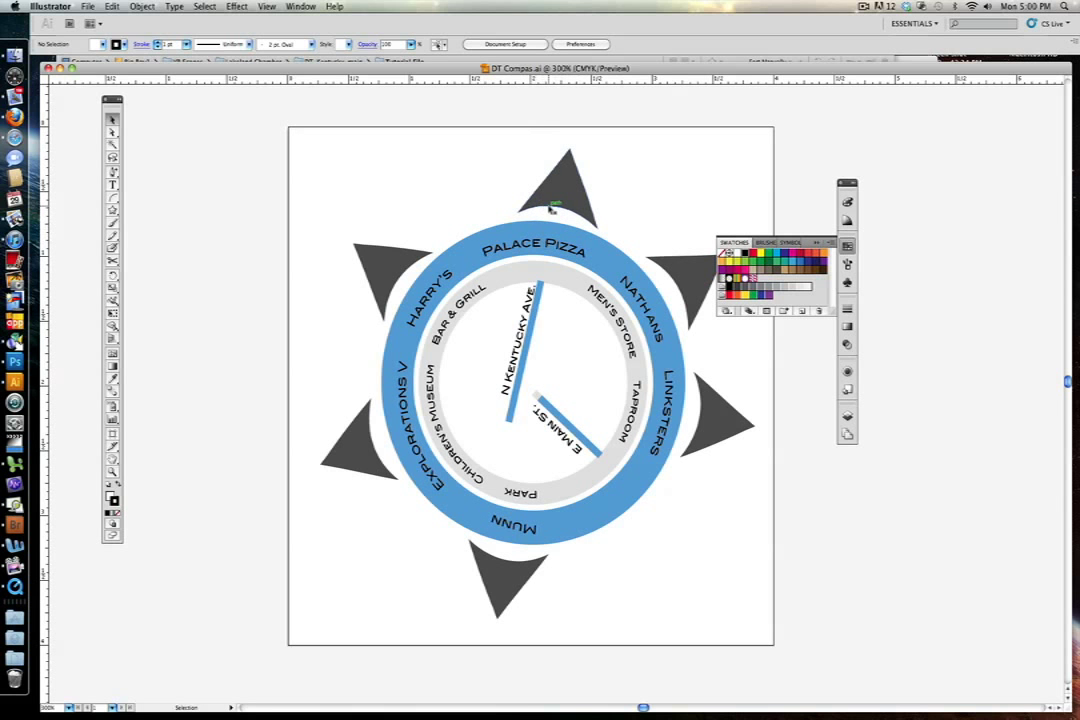
- Return to Pano2VR, turn the patch view to pan 139.0 and tilt -12.0, and move its windows clear of the compass artwork
{"action": "mouse_move", "coordinate": [2, 2]}
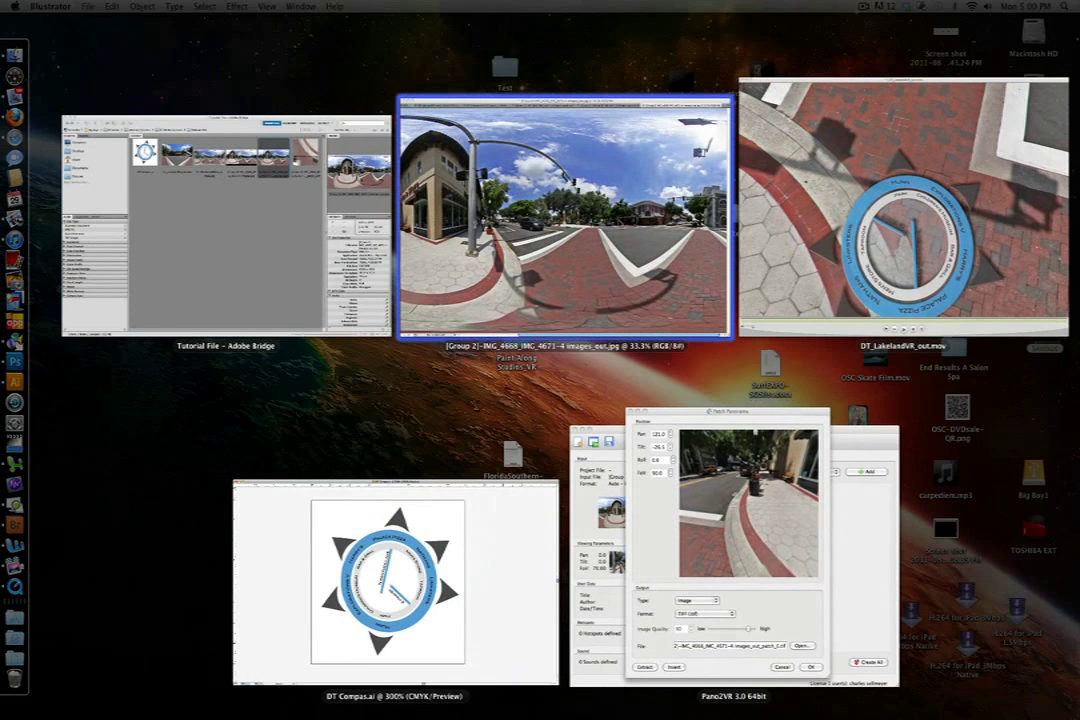
{"action": "left_click", "coordinate": [685, 431]}
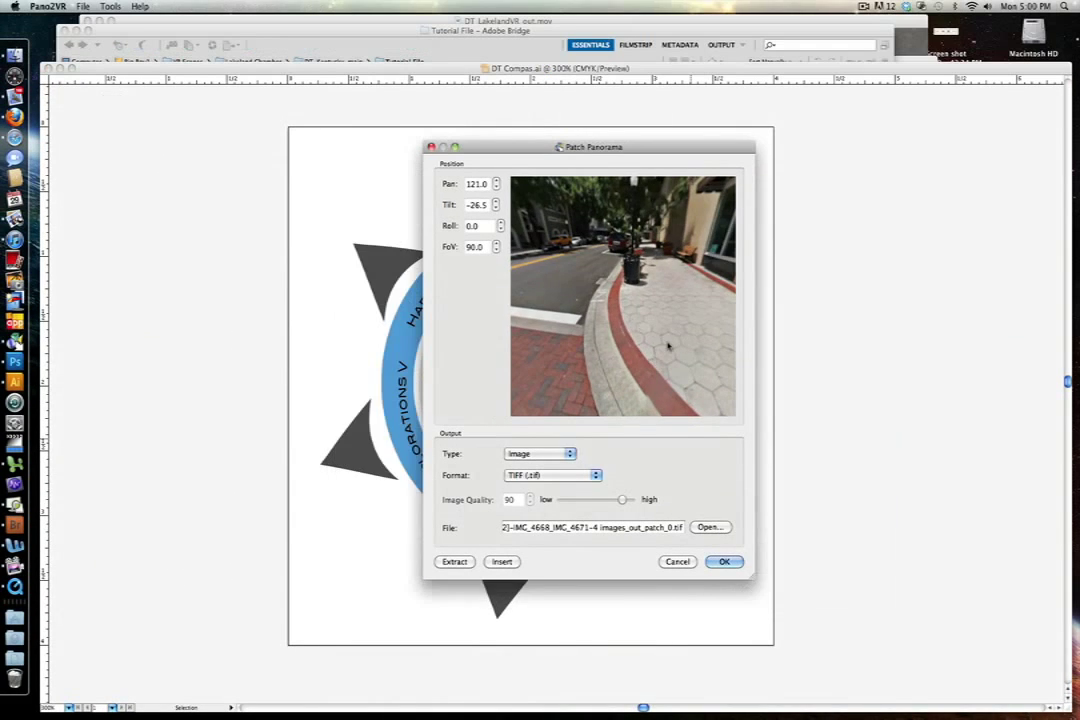
{"action": "left_click_drag", "start_coordinate": [668, 345], "coordinate": [622, 281]}
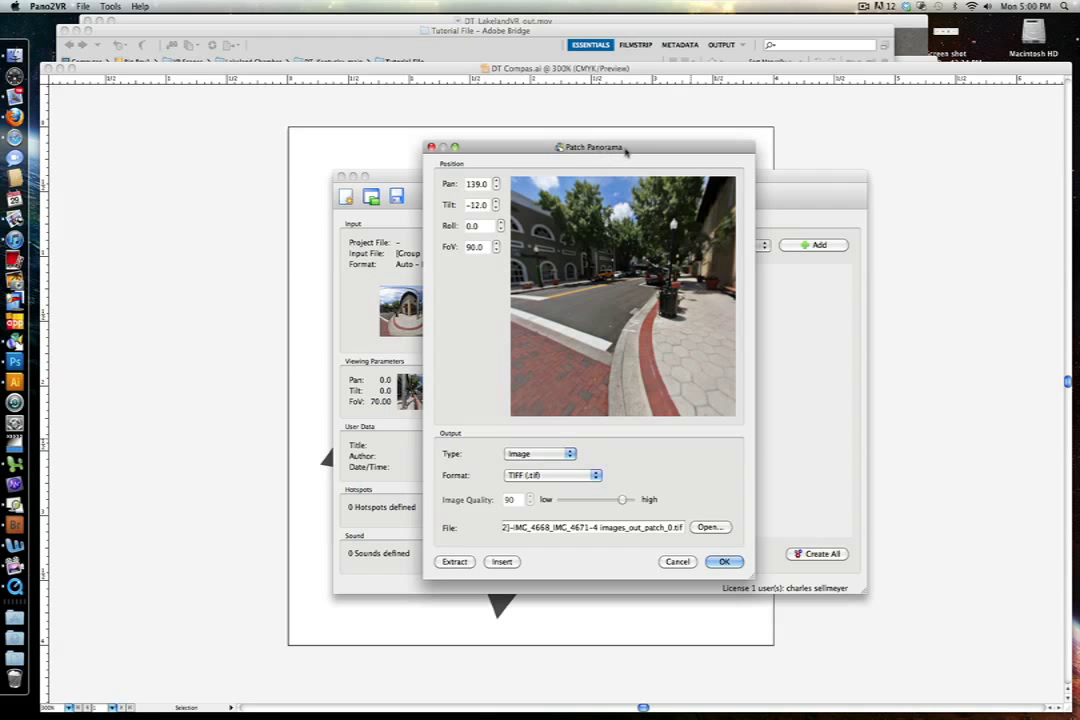
{"action": "left_click_drag", "start_coordinate": [626, 151], "coordinate": [849, 249]}
{"action": "left_click_drag", "start_coordinate": [692, 181], "coordinate": [338, 422]}
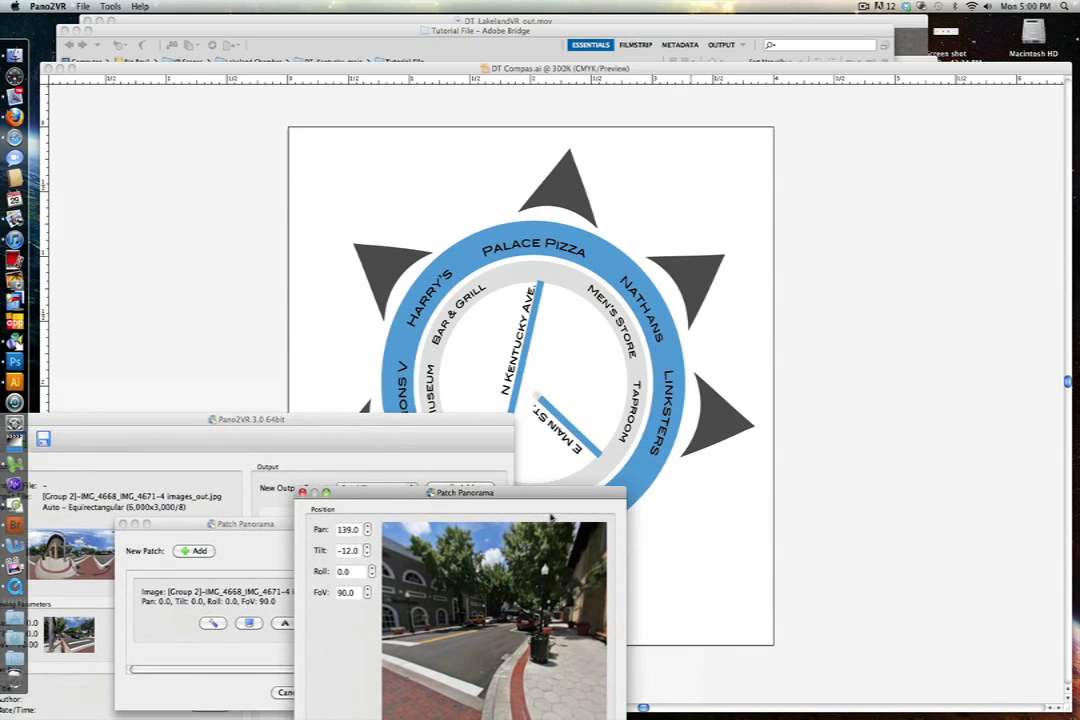
- Tilt the patch view straight down to -90.0 and confirm the patch, extracting it as a TIFF image
{"action": "left_click_drag", "start_coordinate": [551, 517], "coordinate": [924, 209]}
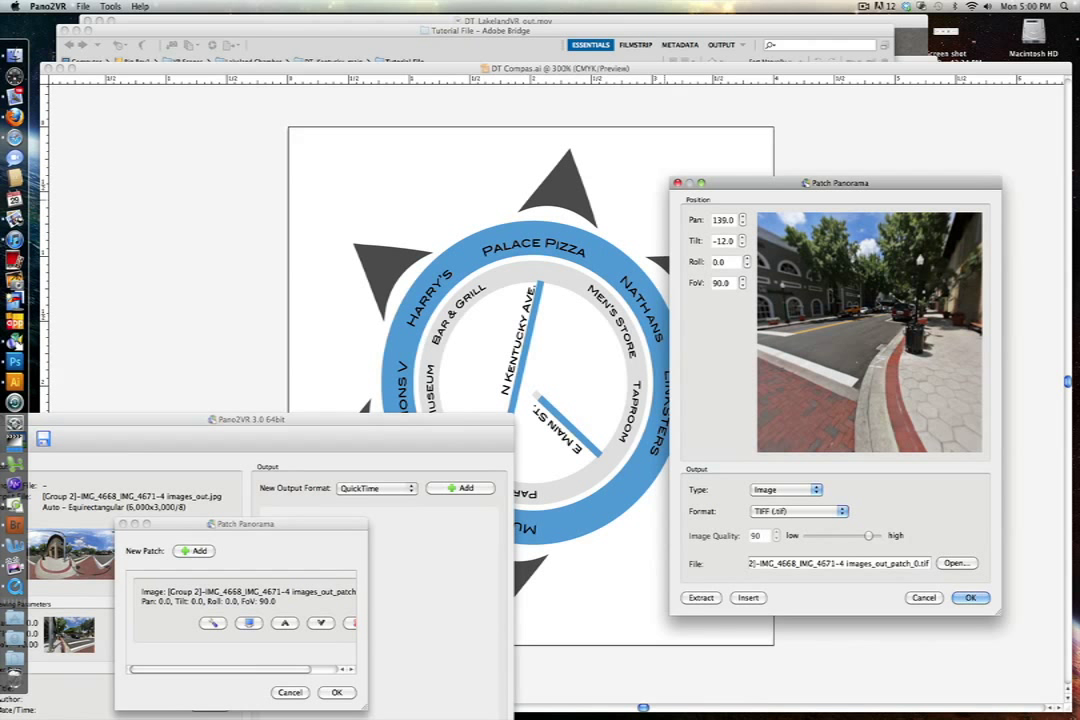
{"action": "left_click_drag", "start_coordinate": [878, 298], "coordinate": [878, 317]}
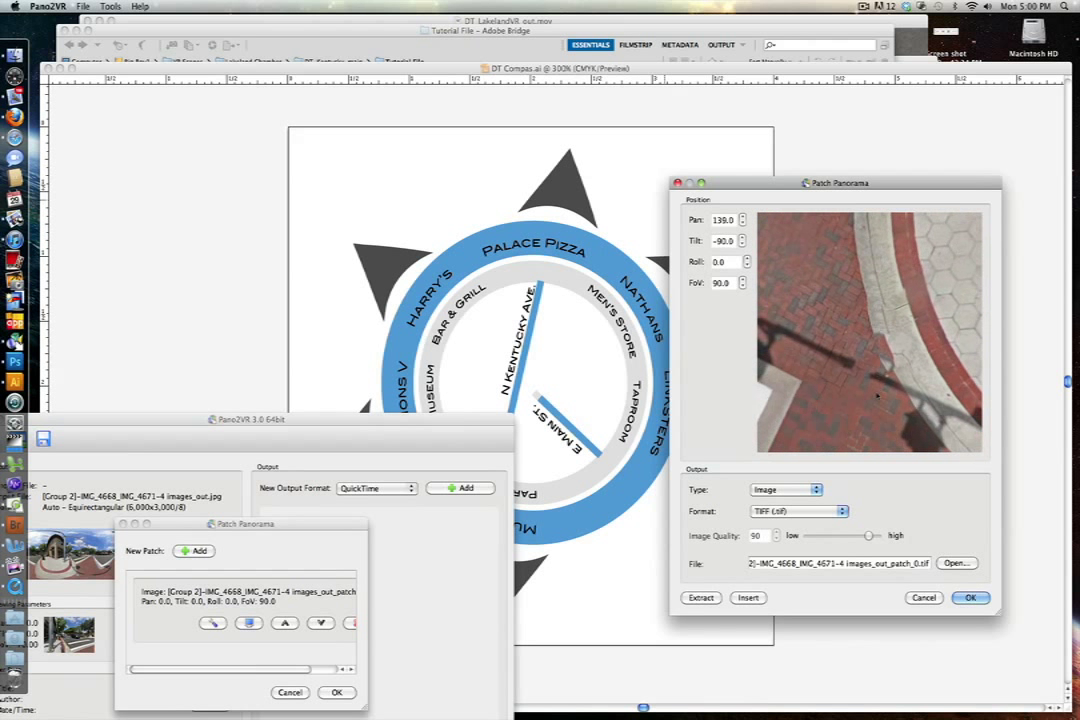
{"action": "left_click", "coordinate": [969, 597]}
{"action": "left_click", "coordinate": [915, 412]}
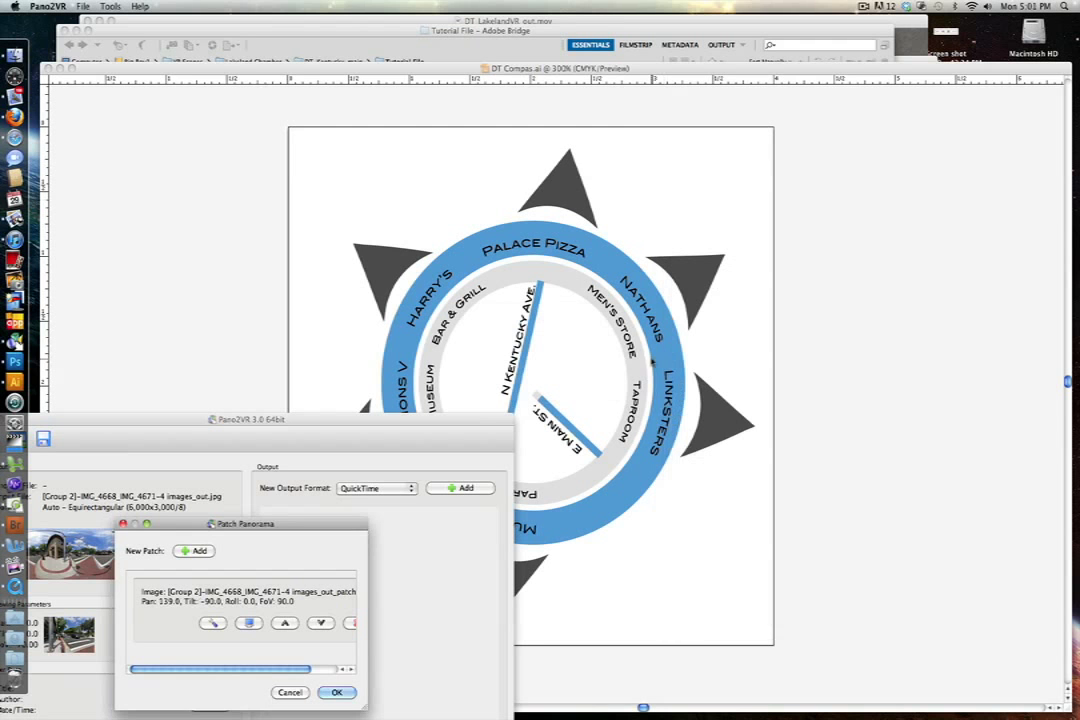
- Move Pano2VR aside, switch to Bridge, and open the newly extracted patch_0.tif in Photoshop
{"action": "left_click_drag", "start_coordinate": [445, 420], "coordinate": [740, 229]}
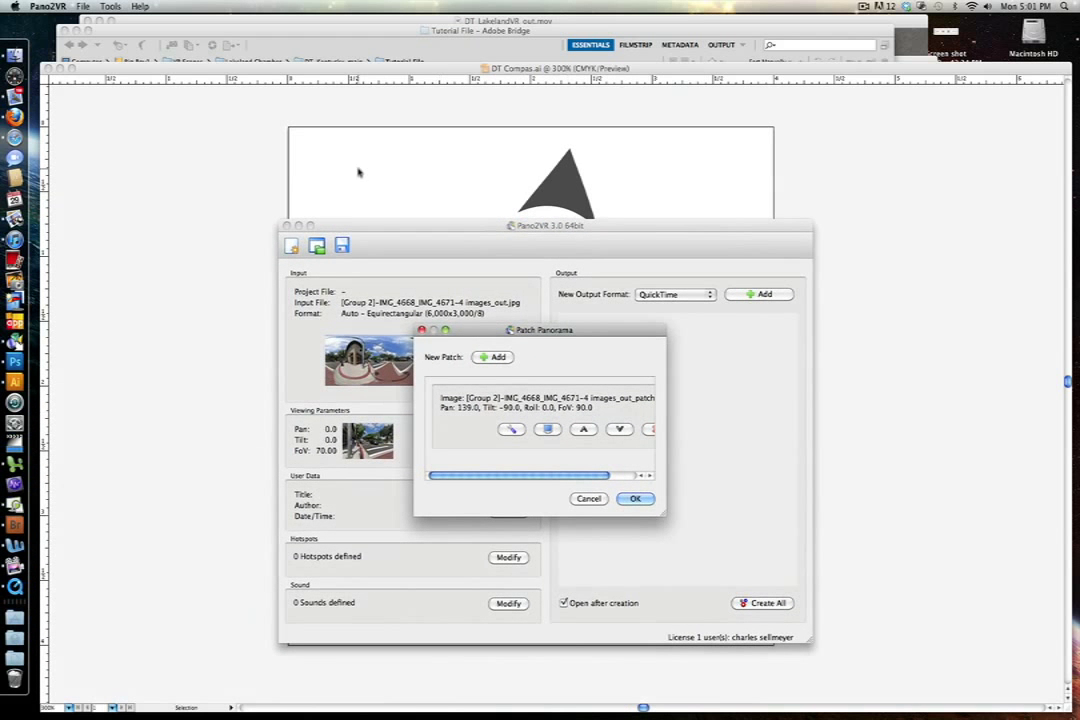
{"action": "left_click", "coordinate": [263, 32]}
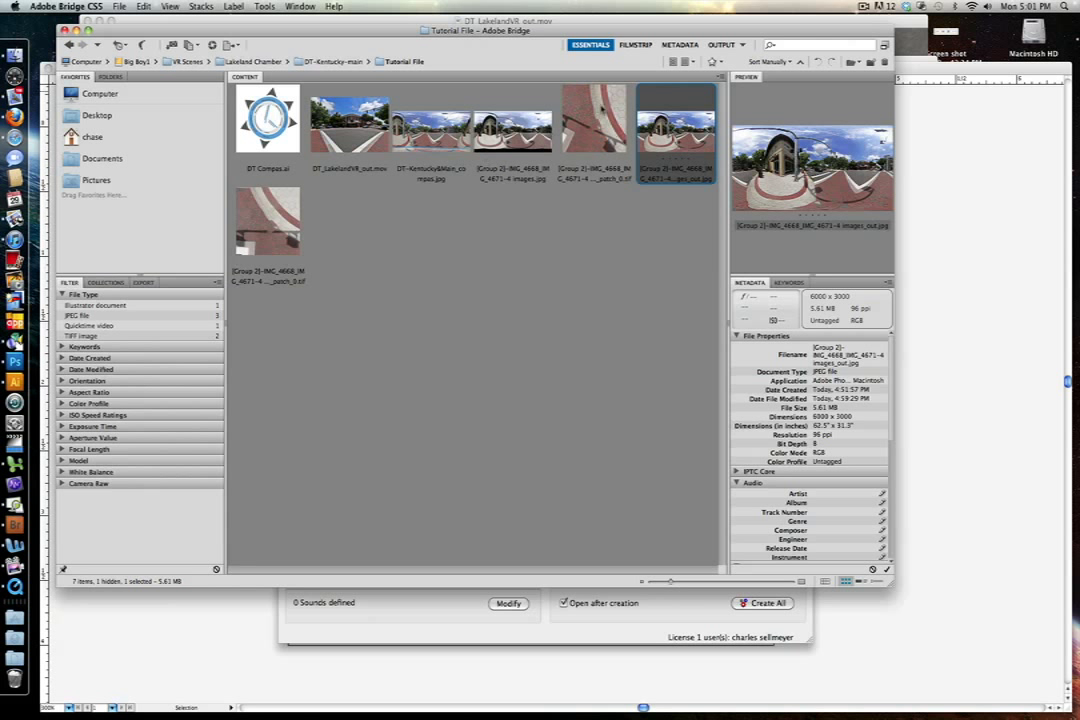
{"action": "left_click_drag", "start_coordinate": [594, 125], "coordinate": [25, 362]}
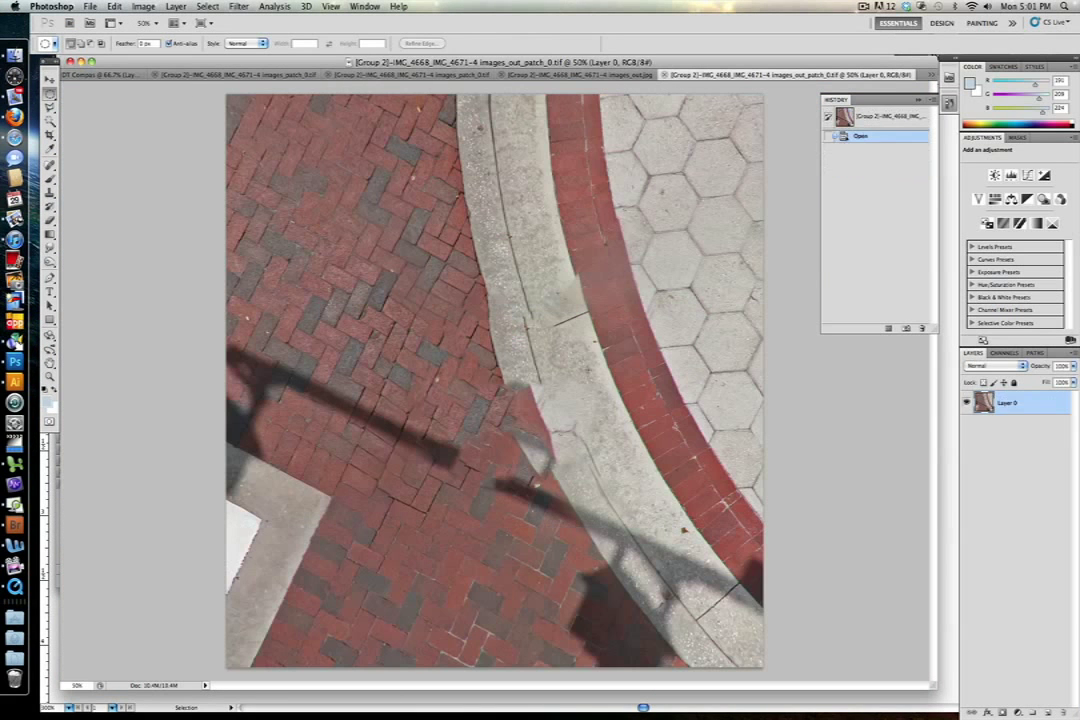
- Switch to DT Compas.ai in Illustrator and select all of the compass artwork
{"action": "mouse_move", "coordinate": [3, 3]}
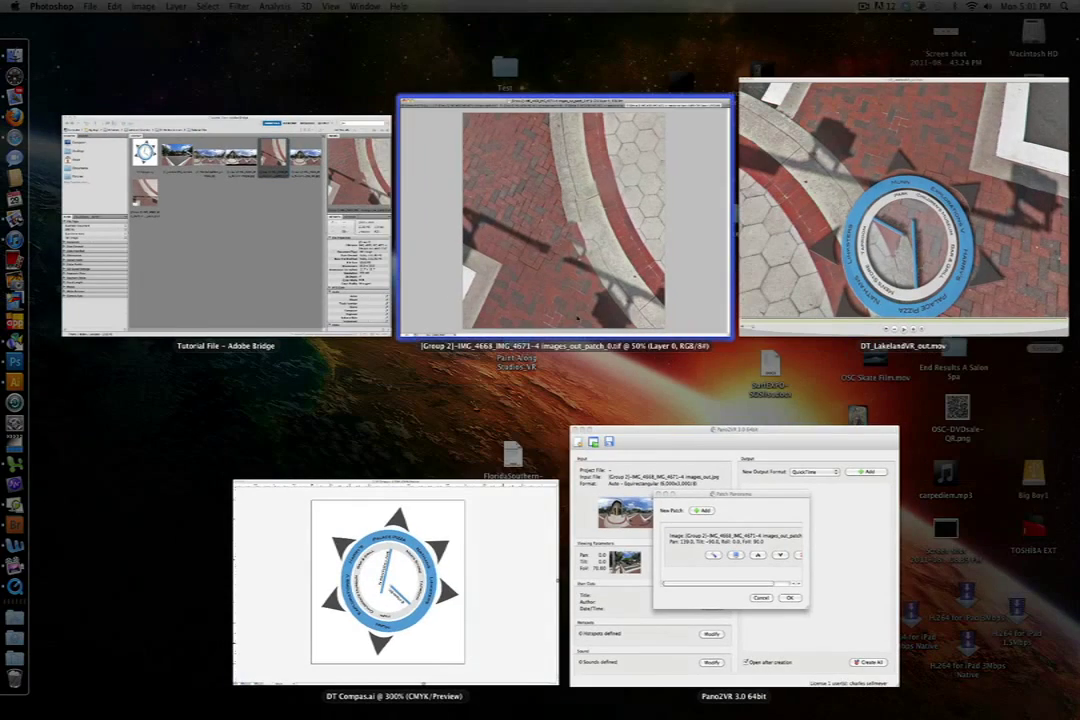
{"action": "left_click", "coordinate": [427, 547]}
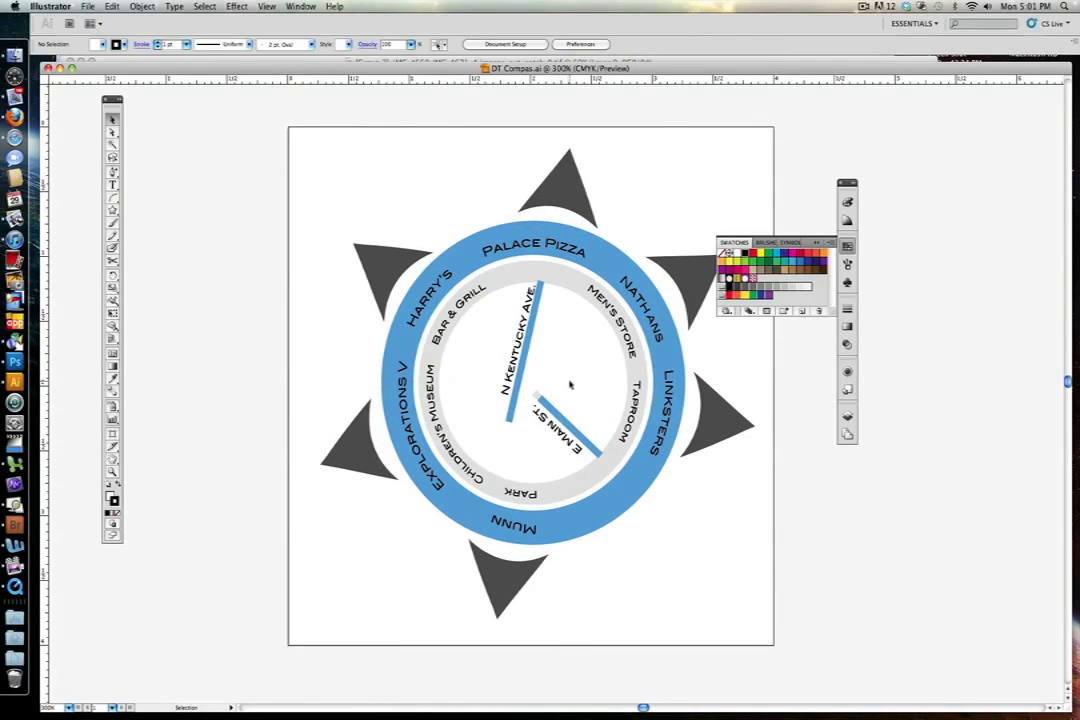
{"action": "key", "text": "super+a"}
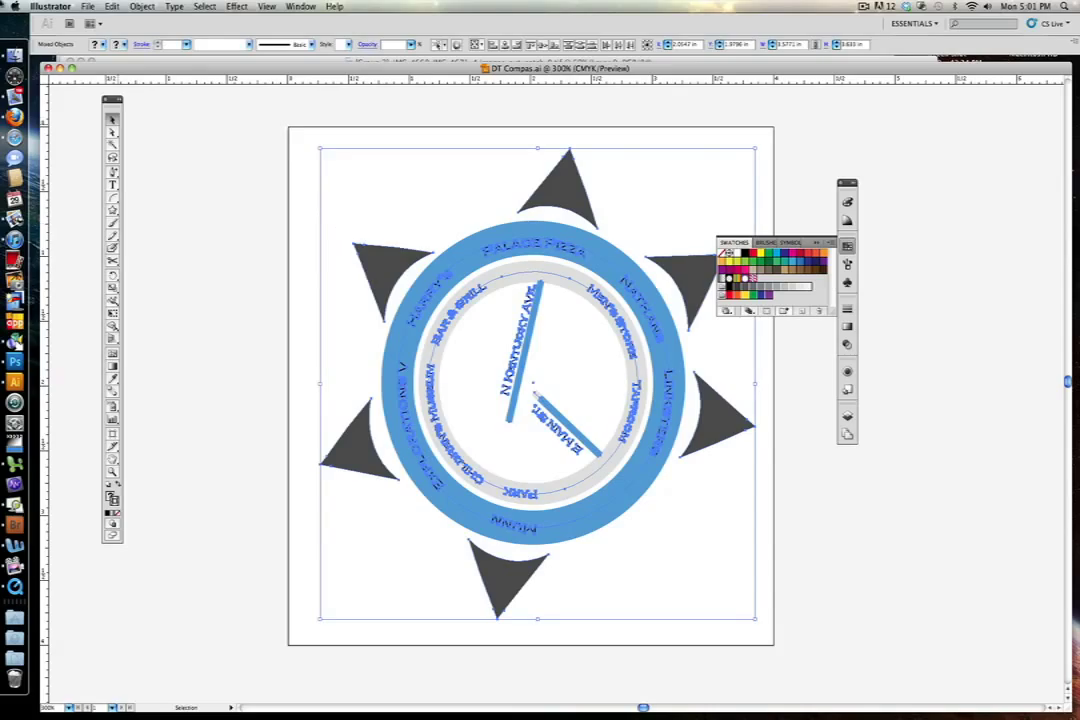
{"action": "key", "text": "F9"}
- From Bridge, open DT Compas.ai in Photoshop, importing the page cropped to its bounding box at 300 pixels/inch
{"action": "left_click", "coordinate": [330, 208]}
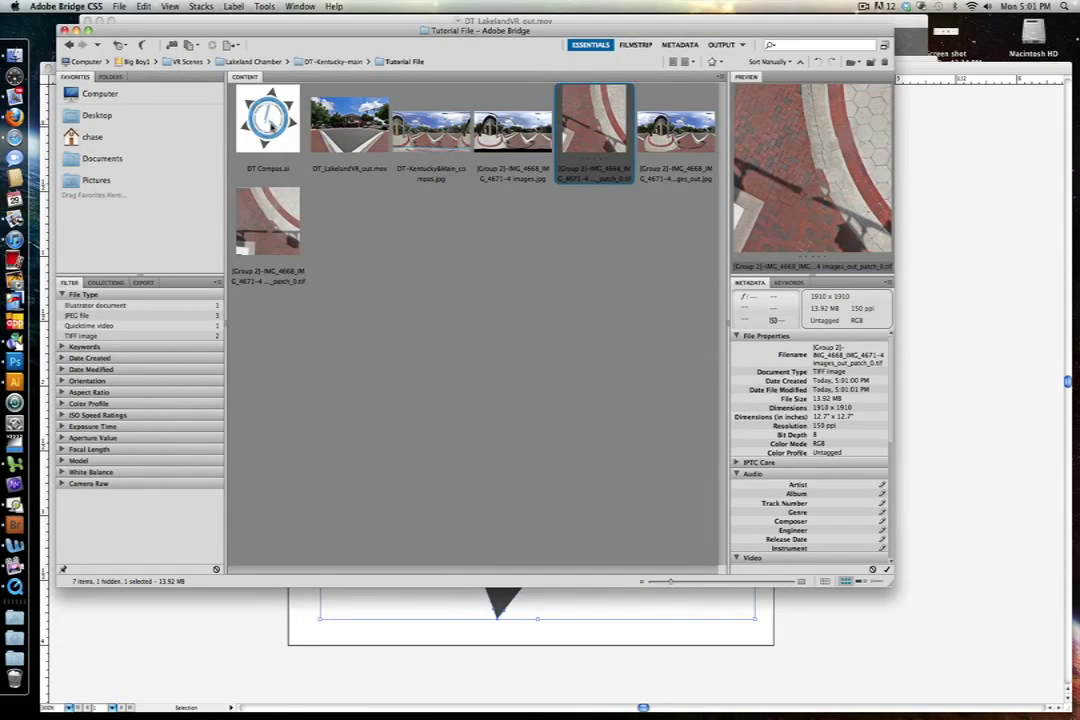
{"action": "left_click_drag", "start_coordinate": [271, 128], "coordinate": [26, 362]}
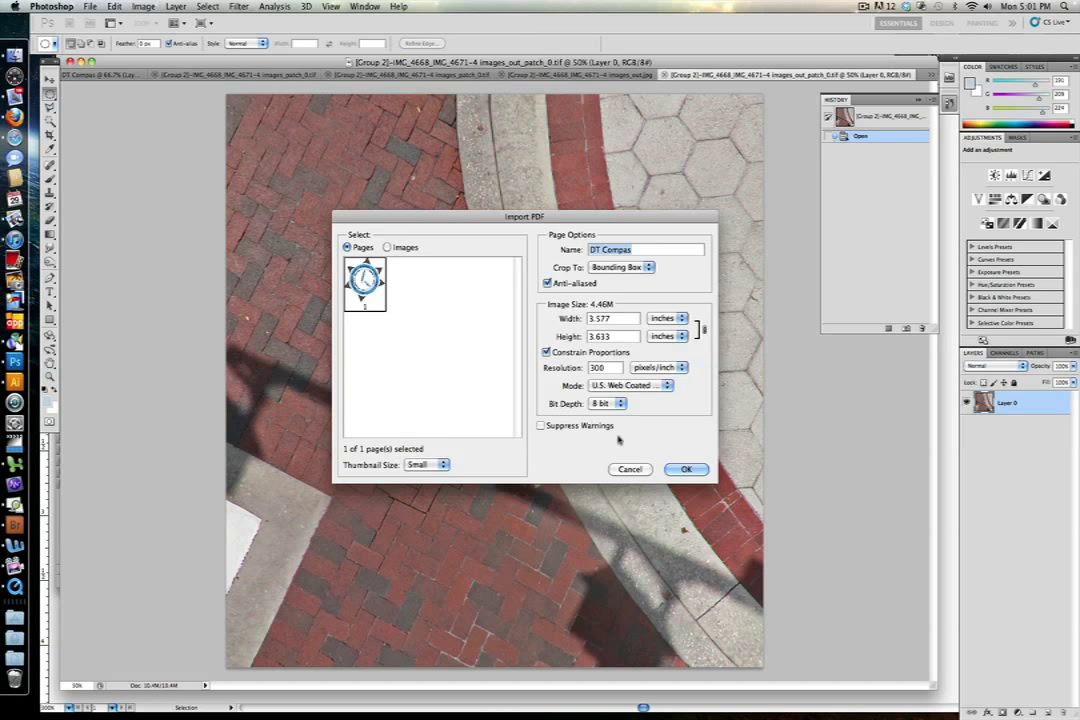
{"action": "left_click", "coordinate": [686, 470]}
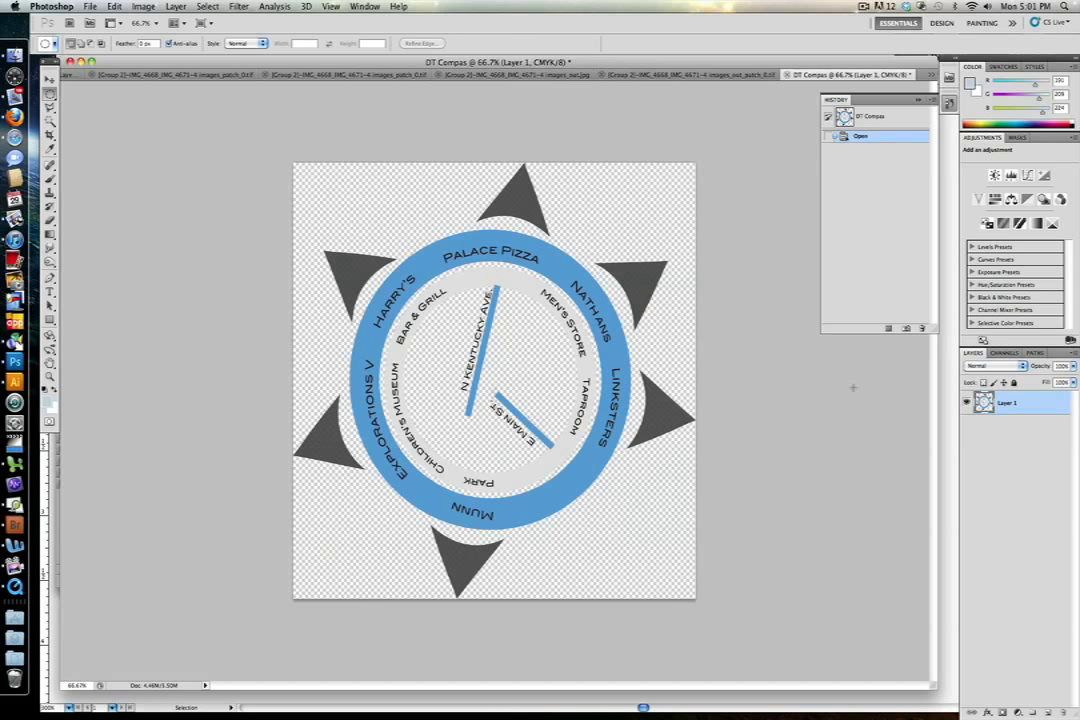
- Copy the whole compass canvas and paste it into the patch_0.tif document as a new layer
{"action": "key", "text": "super+a"}
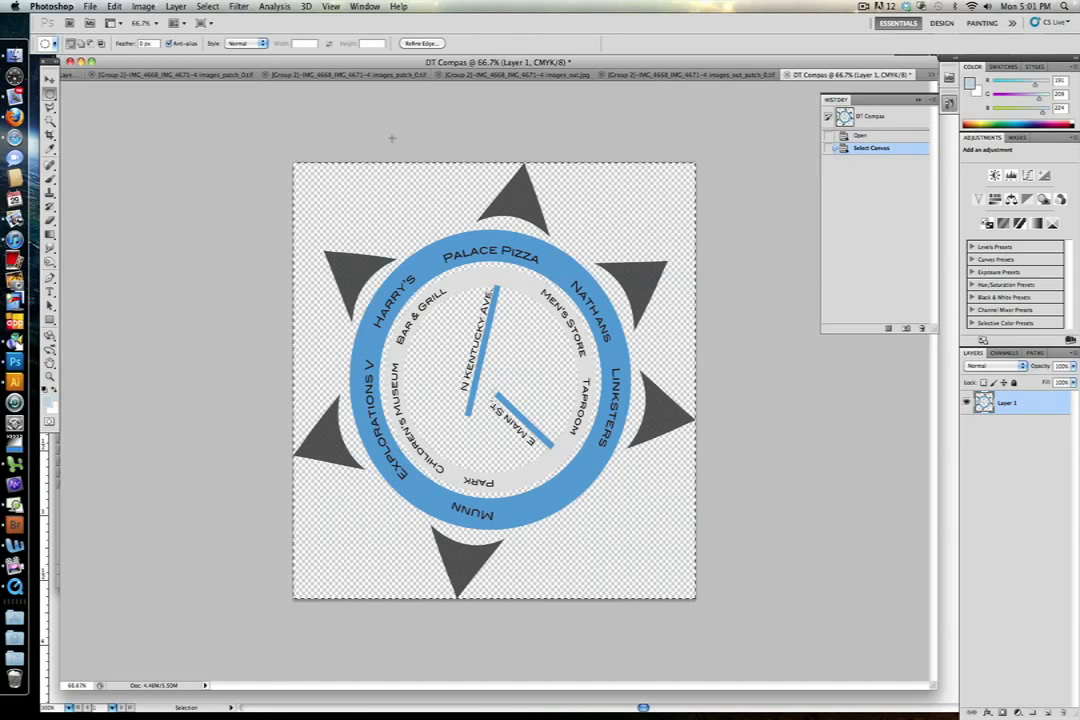
{"action": "left_click_drag", "start_coordinate": [460, 61], "coordinate": [489, 60]}
{"action": "left_click", "coordinate": [716, 73]}
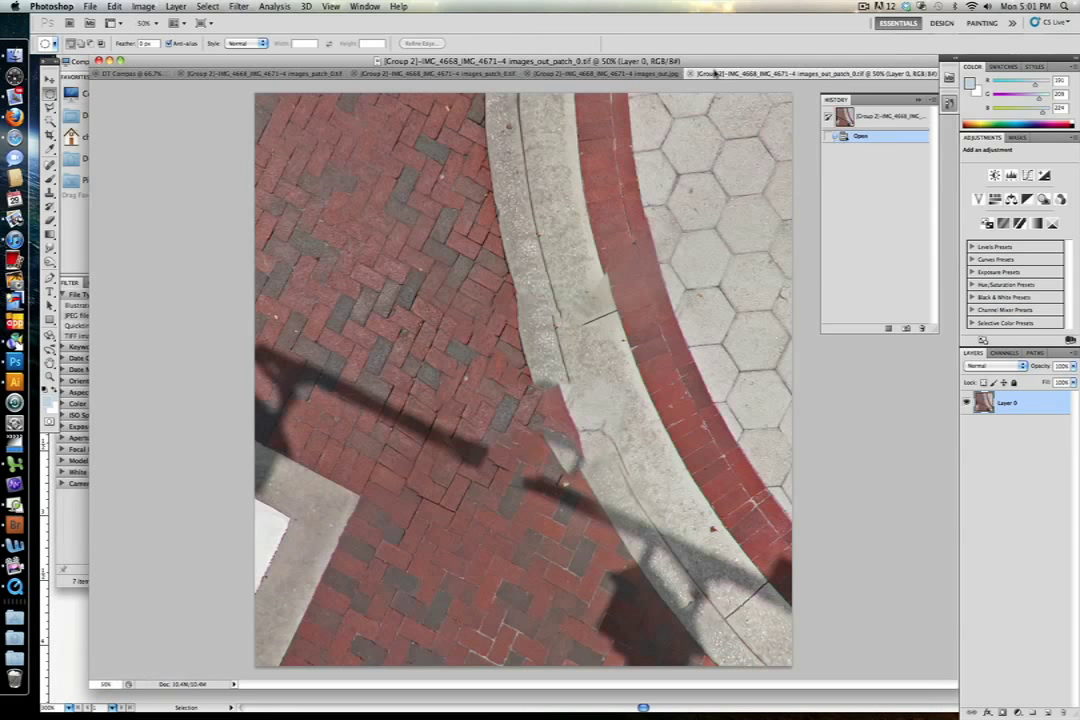
{"action": "key", "text": "super+v"}
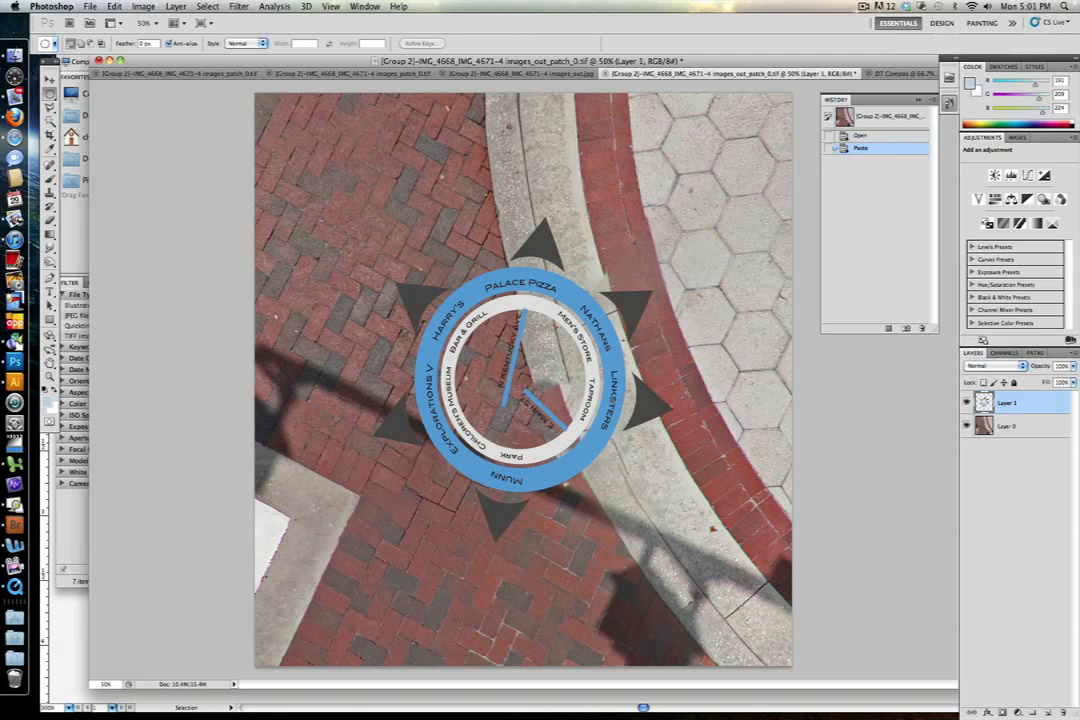
- Enlarge the pasted compass with Free Transform to about 118% width and 125% height, and stretch it slightly wider in a second transform
{"action": "key", "text": "super+t"}
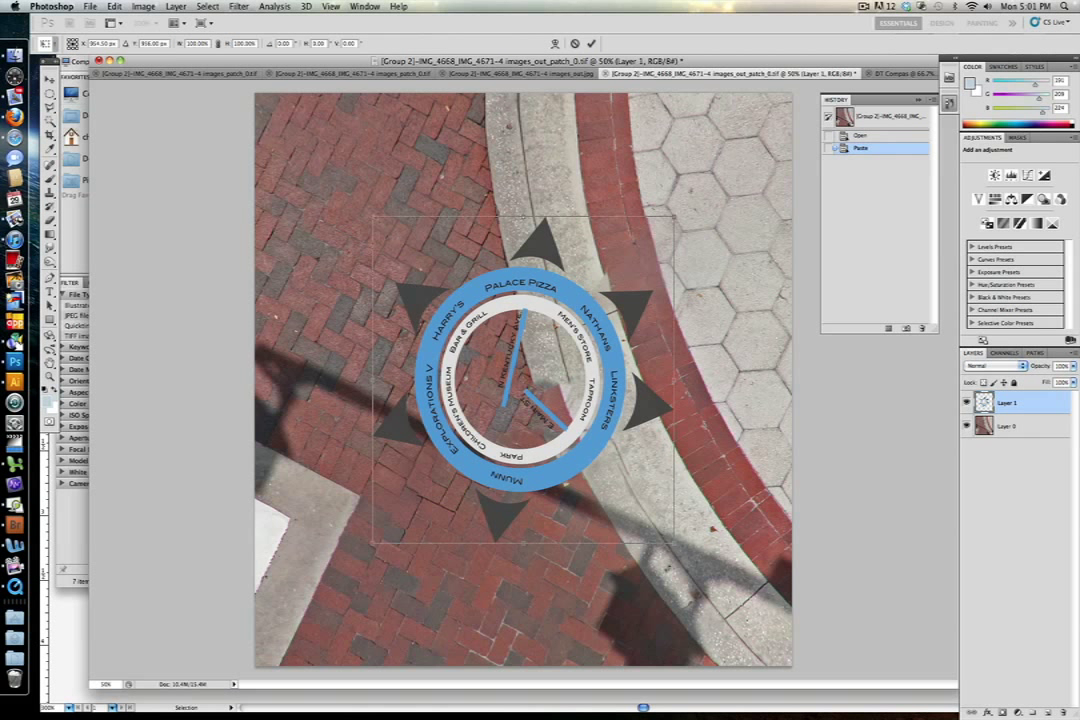
{"action": "left_click_drag", "start_coordinate": [675, 545], "coordinate": [723, 619]}
{"action": "left_click_drag", "start_coordinate": [644, 496], "coordinate": [643, 491]}
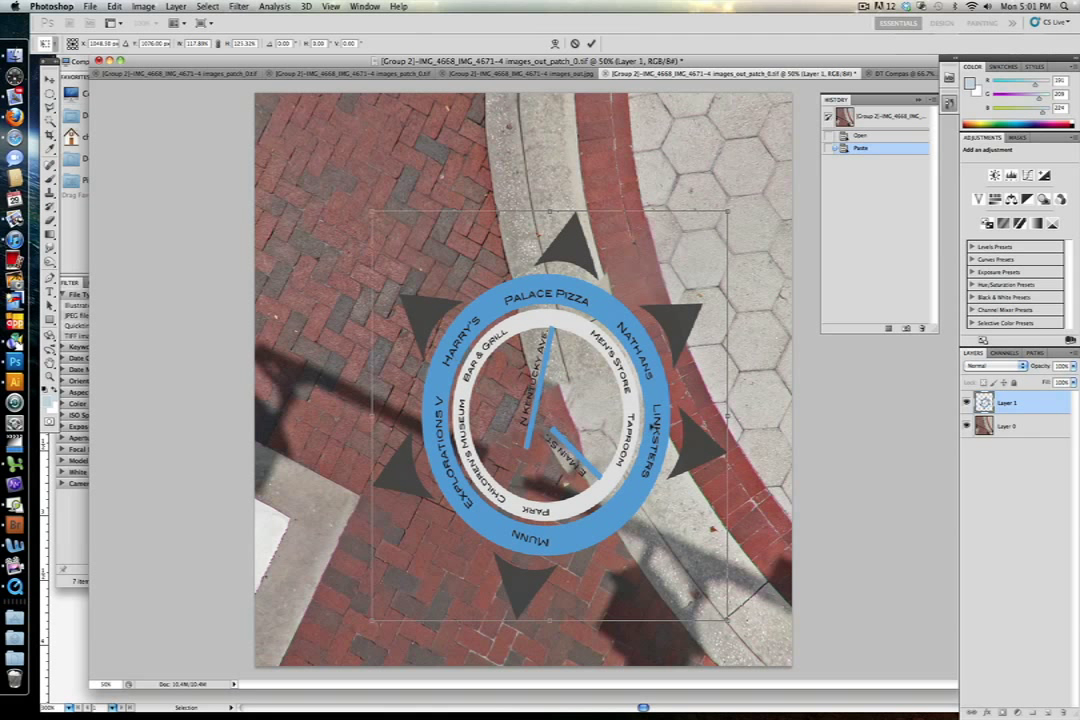
{"action": "key", "text": "Return"}
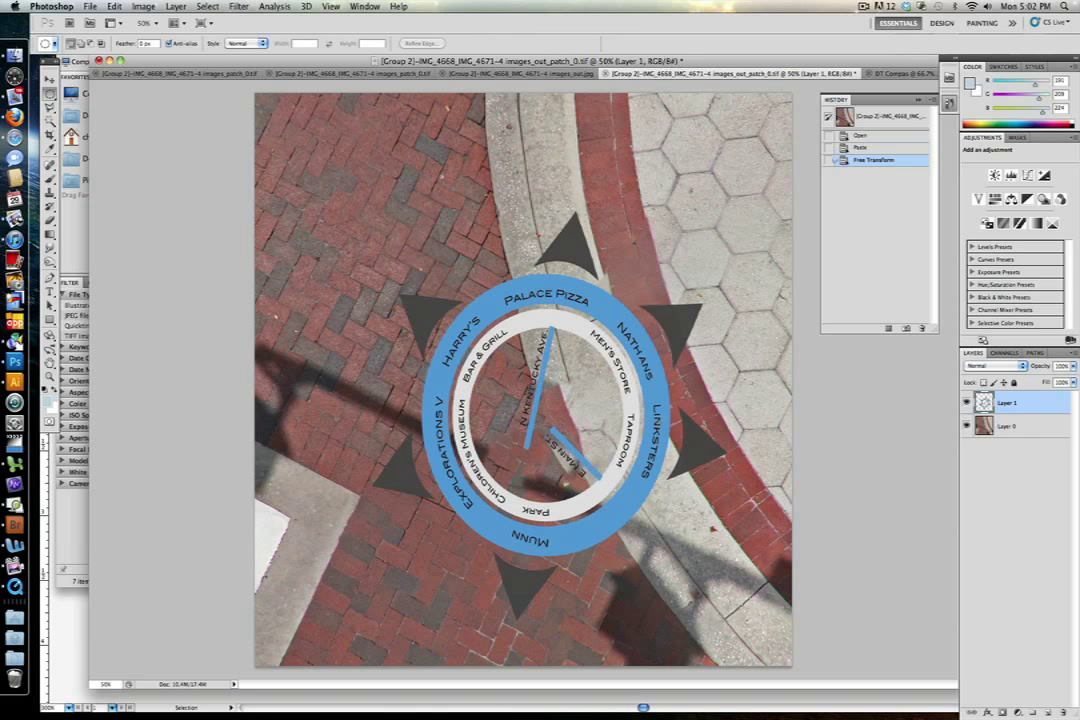
{"action": "key", "text": "super+t"}
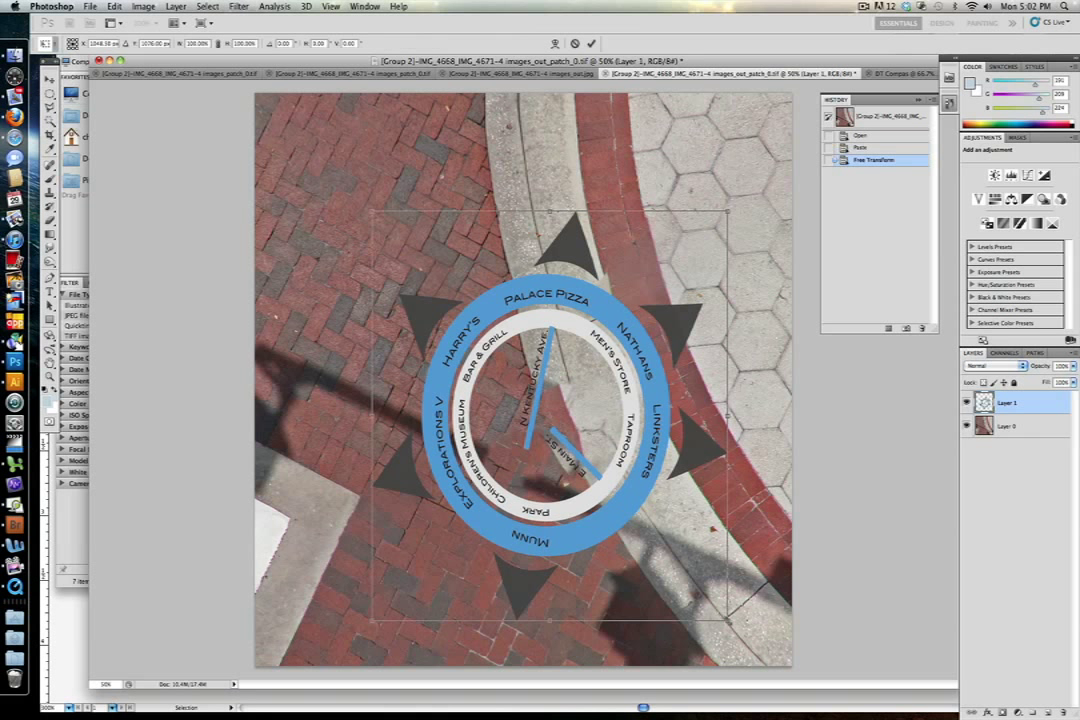
{"action": "left_click_drag", "start_coordinate": [728, 619], "coordinate": [748, 628]}
{"action": "key", "text": "Return"}
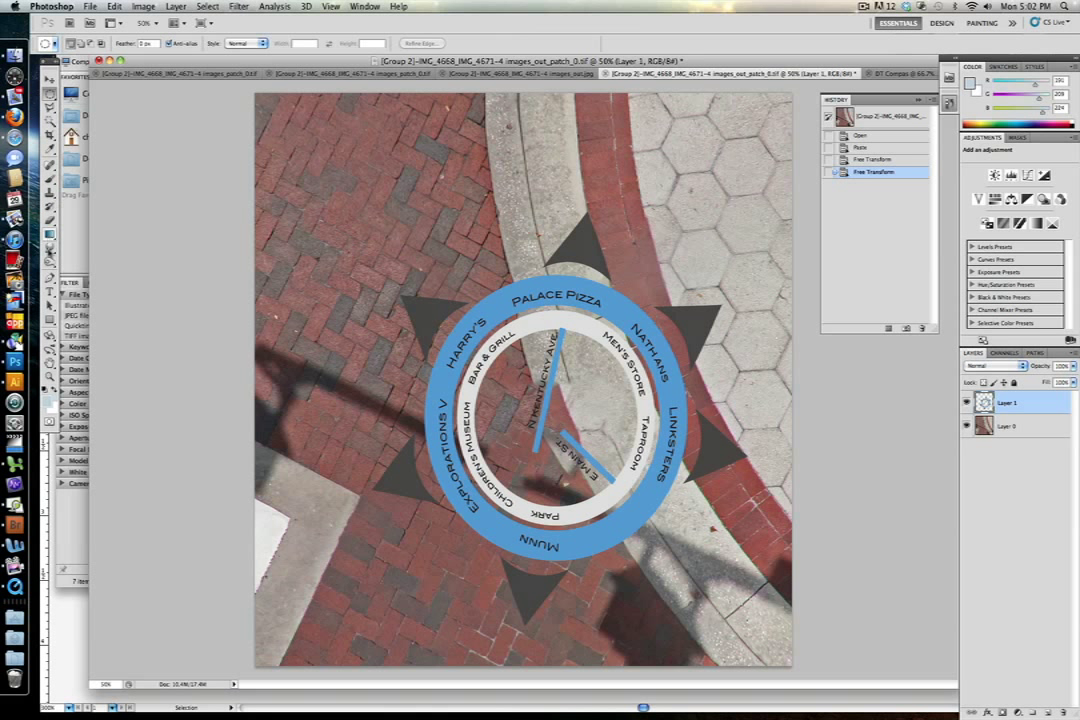
- Draw an ellipse shape covering the compass out to its blue ring with the Ellipse tool
{"action": "left_click", "coordinate": [49, 319]}
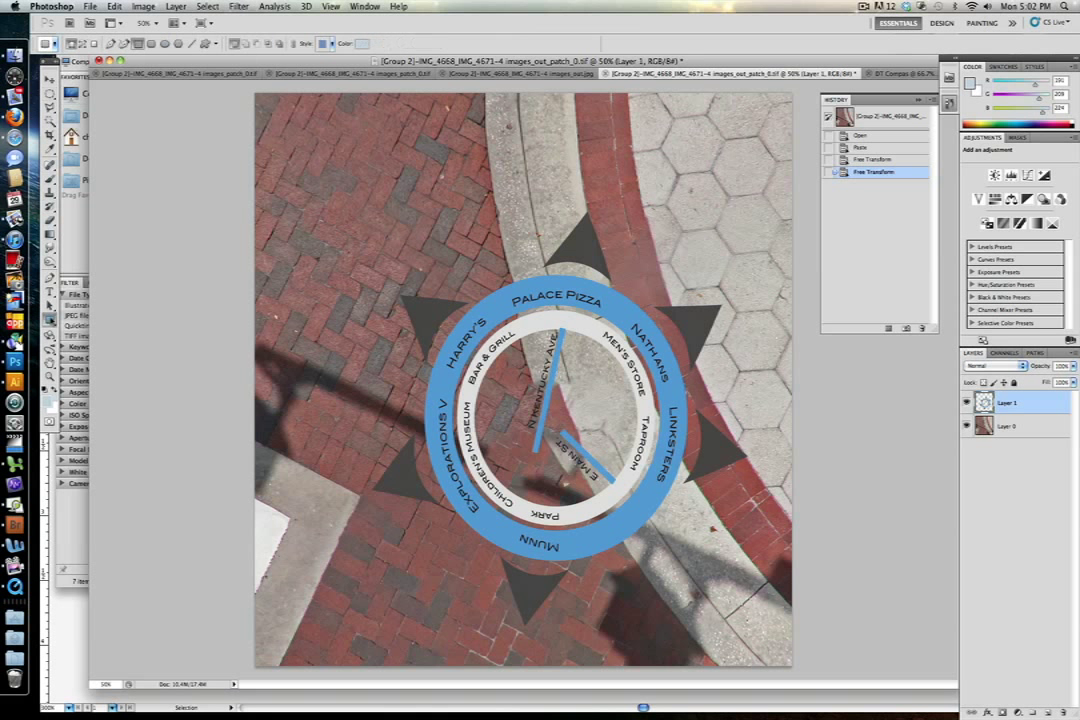
{"action": "left_click", "coordinate": [88, 341]}
{"action": "left_click_drag", "start_coordinate": [433, 283], "coordinate": [679, 553]}
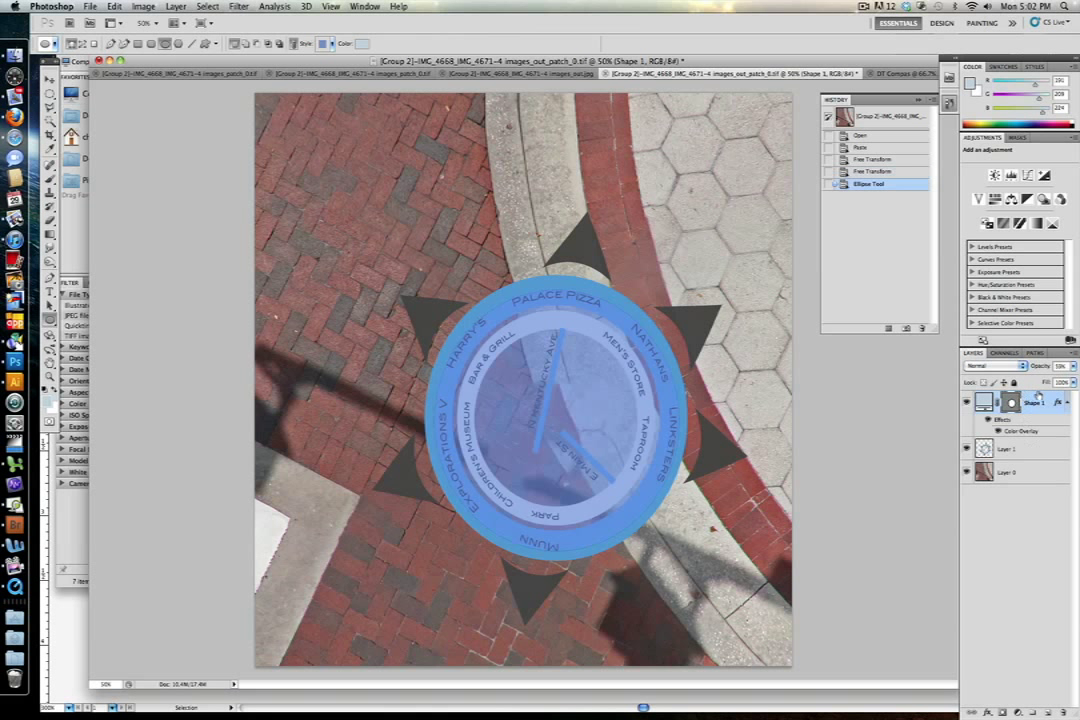
- Move the ellipse shape layer beneath the compass layer and lower its opacity
{"action": "left_click_drag", "start_coordinate": [1045, 402], "coordinate": [1032, 454]}
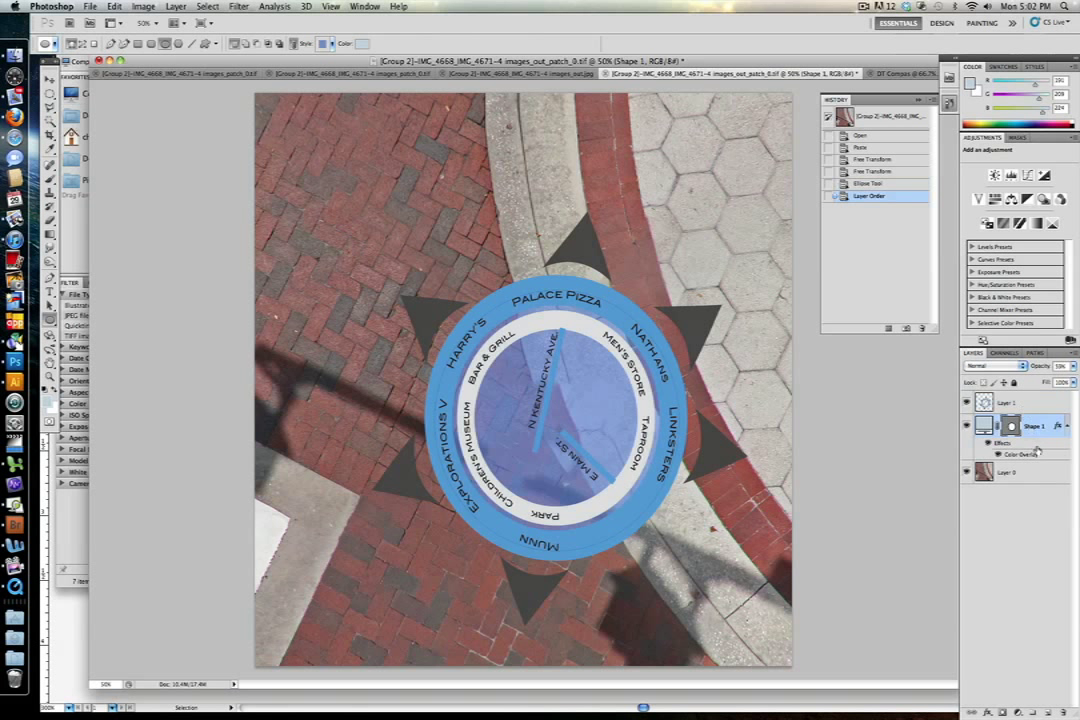
{"action": "left_click_drag", "start_coordinate": [1074, 370], "coordinate": [1033, 377]}
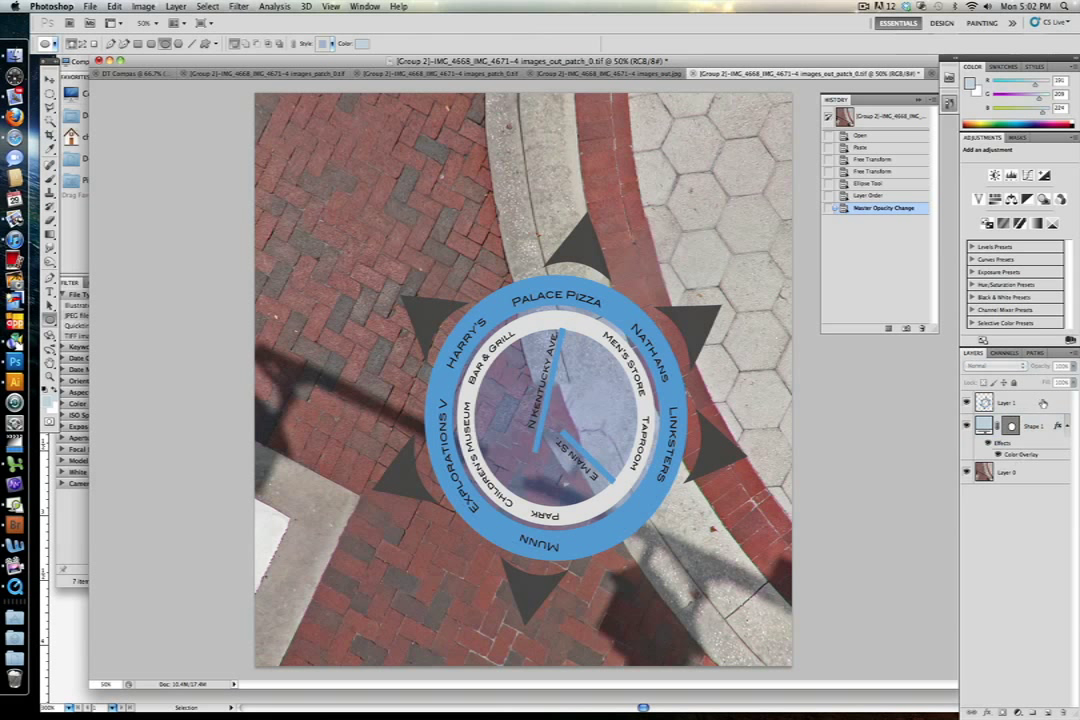
- Add a Multiply drop shadow to the compass layer with a 12 px distance and a slightly larger size
{"action": "double_click", "coordinate": [1043, 403]}
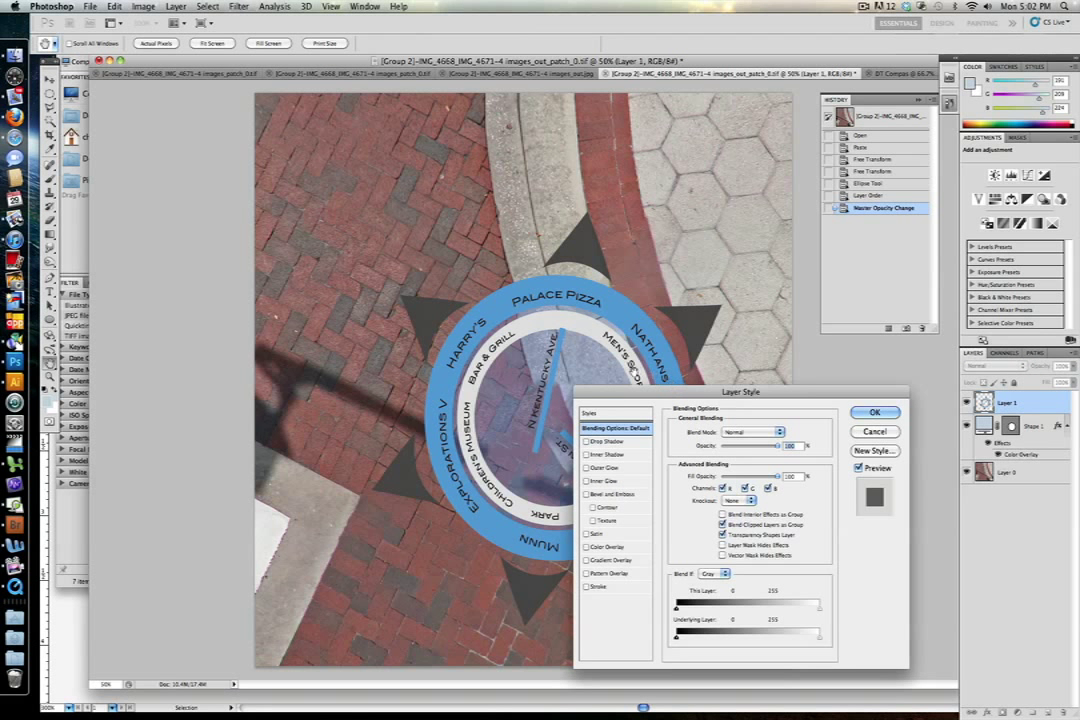
{"action": "left_click_drag", "start_coordinate": [660, 391], "coordinate": [738, 208]}
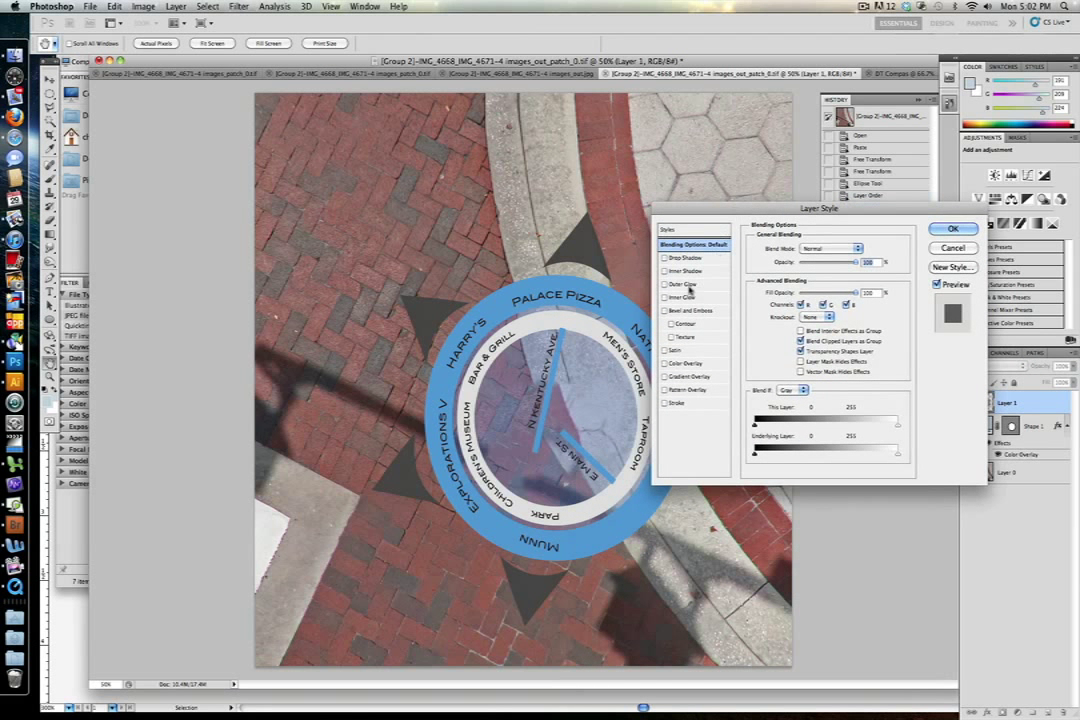
{"action": "left_click", "coordinate": [665, 258]}
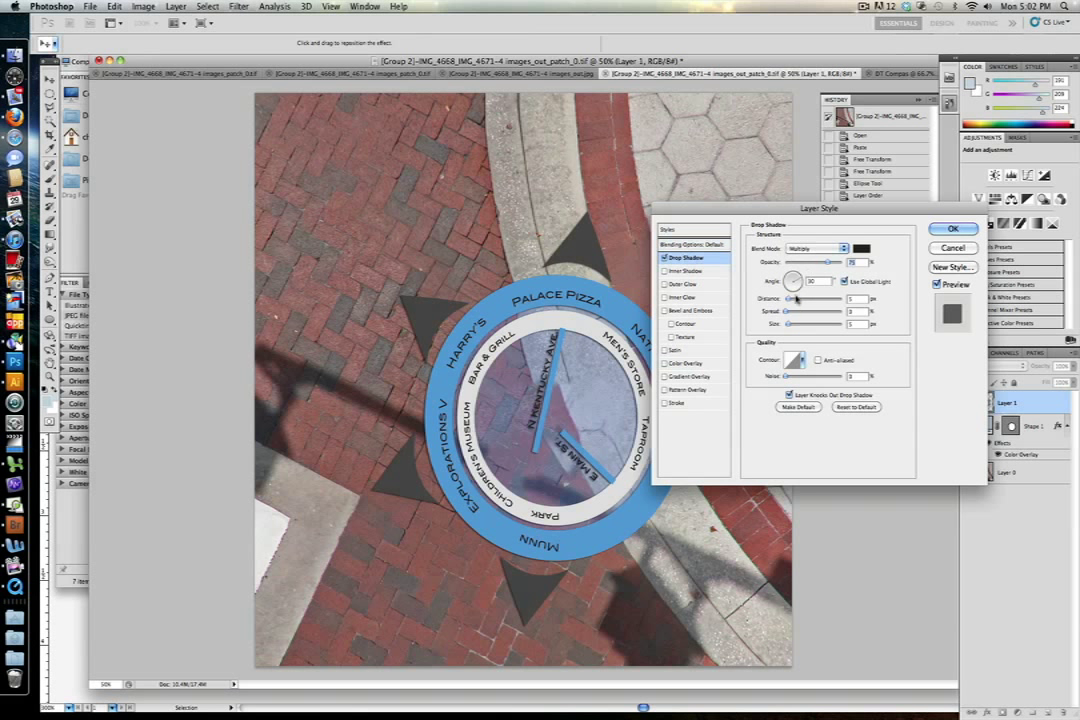
{"action": "left_click_drag", "start_coordinate": [790, 300], "coordinate": [797, 299]}
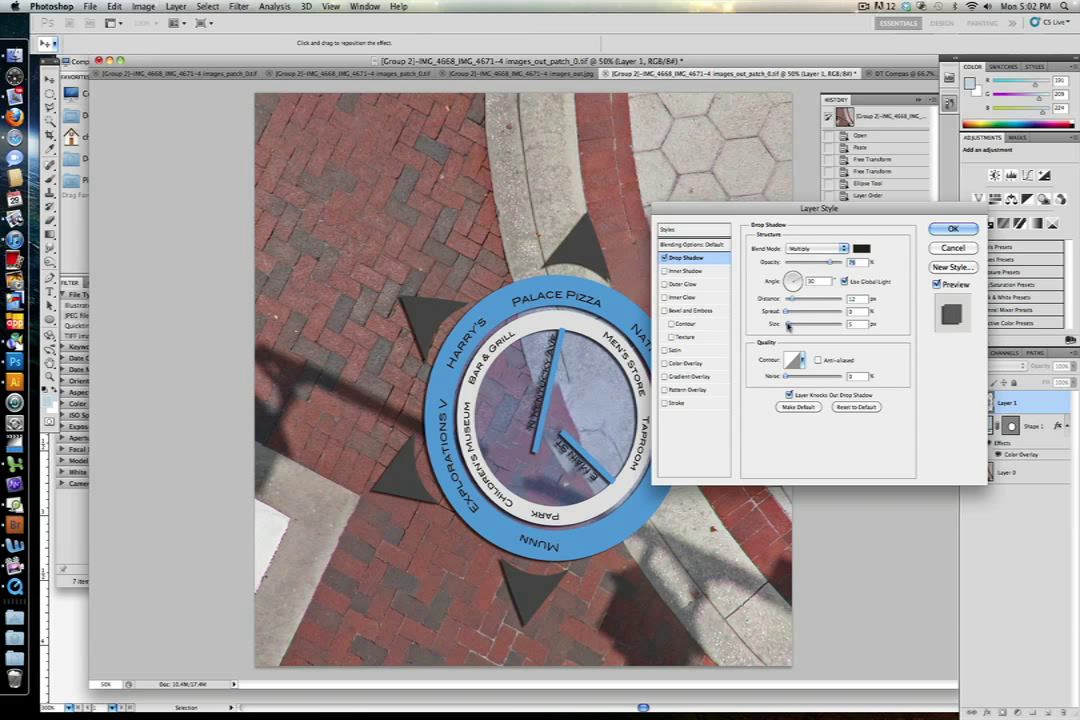
{"action": "left_click_drag", "start_coordinate": [786, 325], "coordinate": [790, 326]}
- Add a smooth Inner Bevel through Bevel and Emboss to the compass layer and apply the layer style
{"action": "left_click", "coordinate": [664, 311]}
{"action": "left_click", "coordinate": [688, 311]}
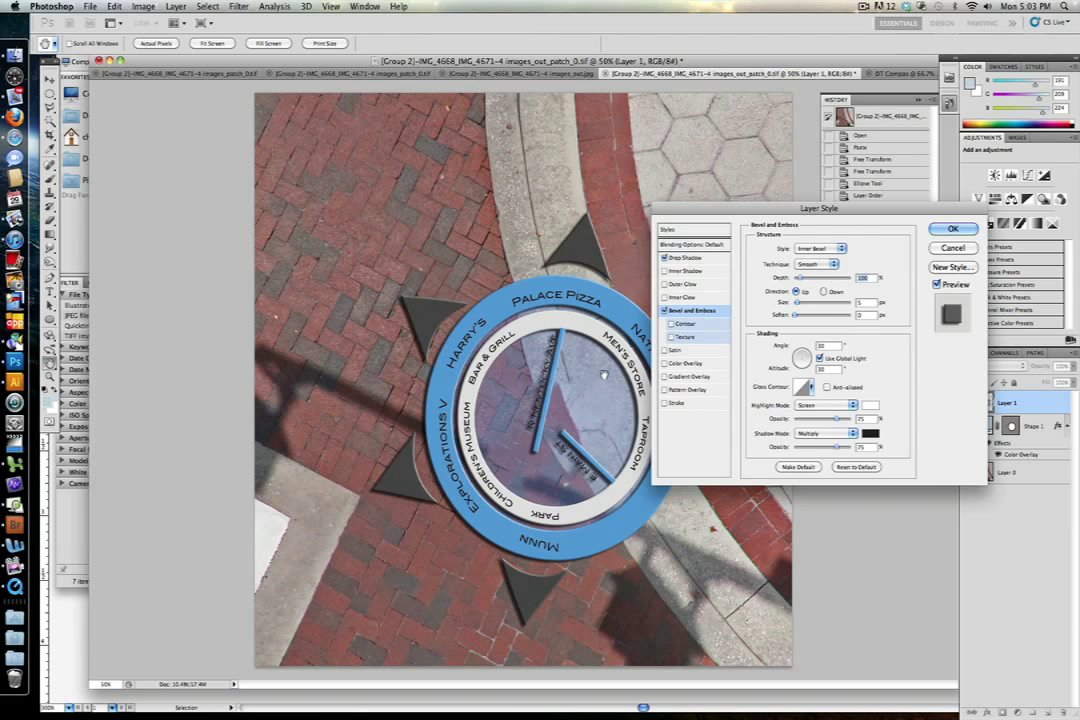
{"action": "left_click", "coordinate": [953, 230]}
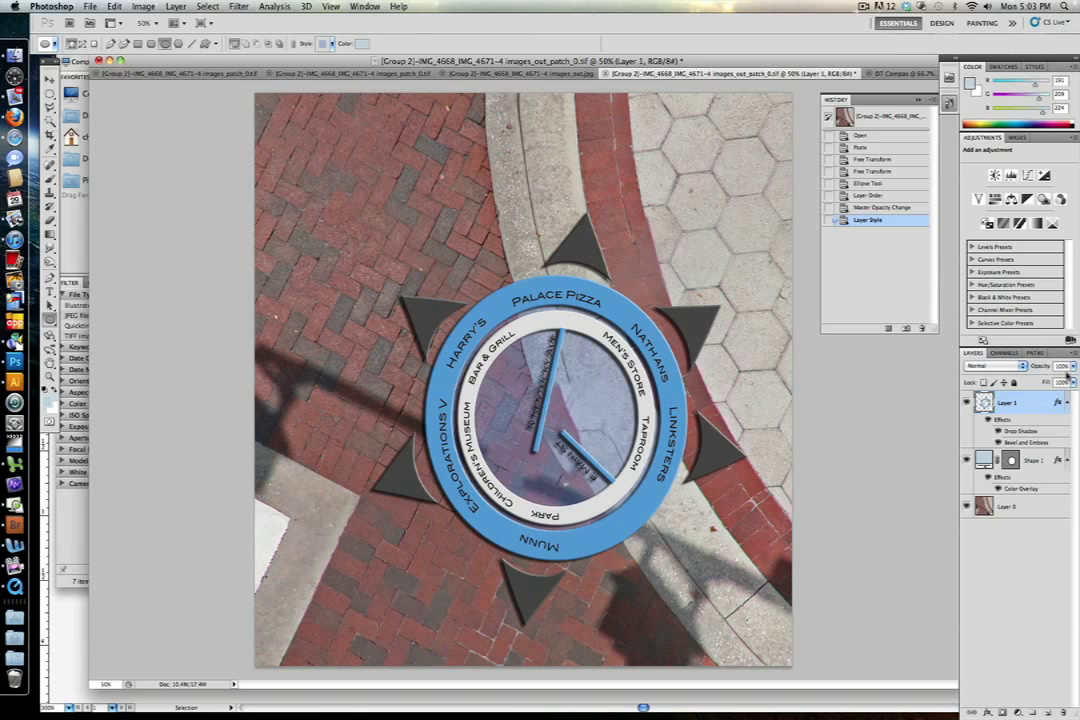
- Lower the compass layer's opacity to 90% and flatten the image into a single background layer
{"action": "left_click", "coordinate": [1074, 368]}
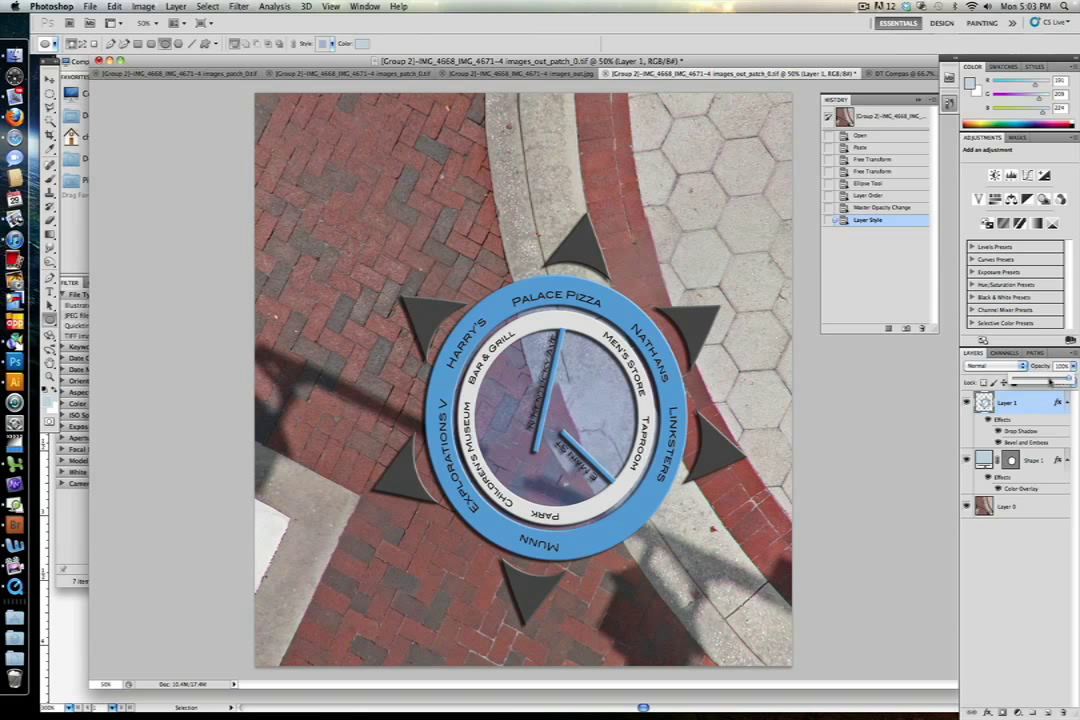
{"action": "mouse_move", "coordinate": [1050, 381]}
{"action": "left_mouse_down"}
{"action": "mouse_move", "coordinate": [1040, 381]}
{"action": "mouse_move", "coordinate": [1066, 381]}
{"action": "left_mouse_up"}
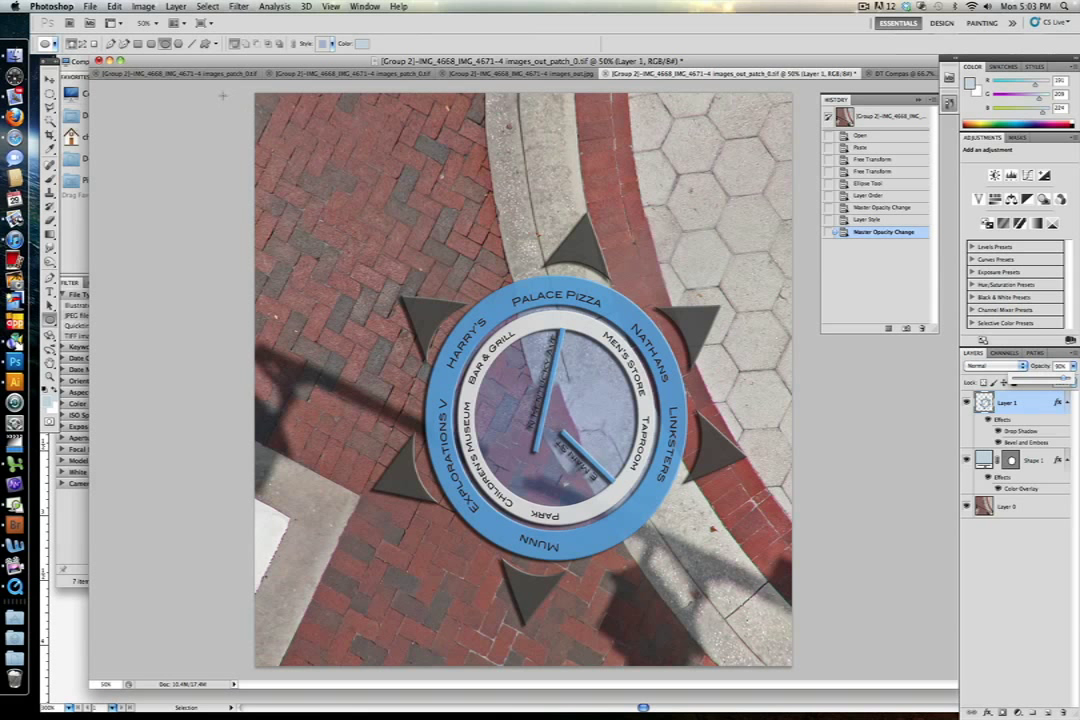
{"action": "left_click", "coordinate": [143, 6]}
{"action": "mouse_move", "coordinate": [114, 6]}
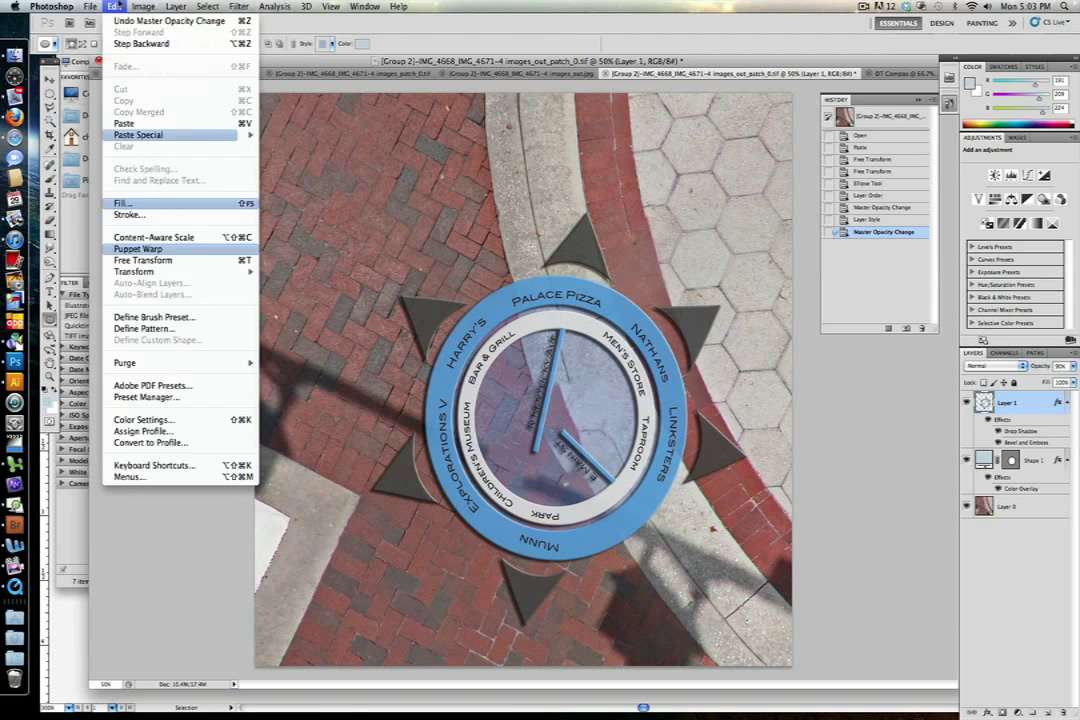
{"action": "mouse_move", "coordinate": [175, 6]}
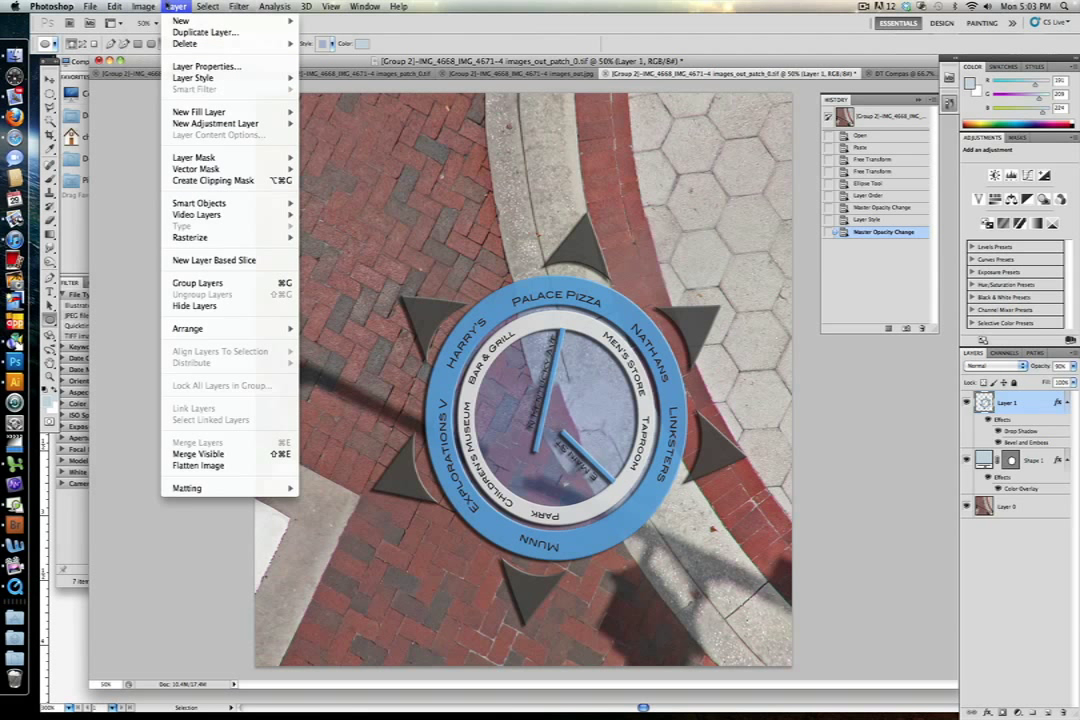
{"action": "left_click", "coordinate": [224, 466]}
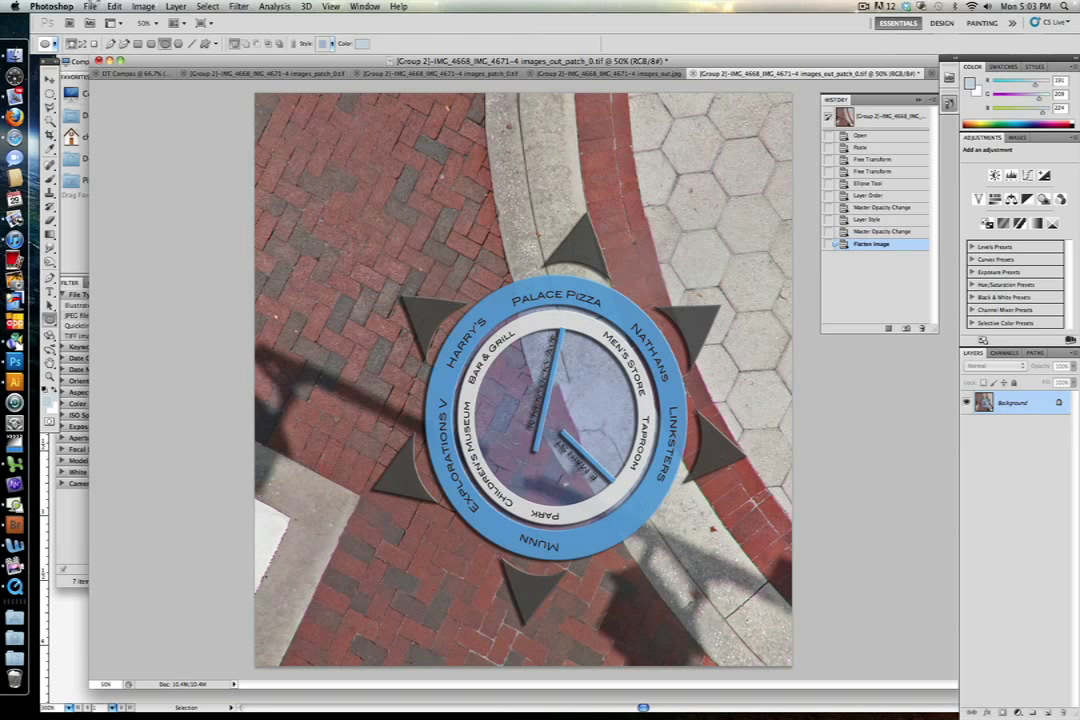
- Save the flattened patch image, switch to Pano2VR and accept the patch with the image patches updated
{"action": "key", "text": "super+s"}
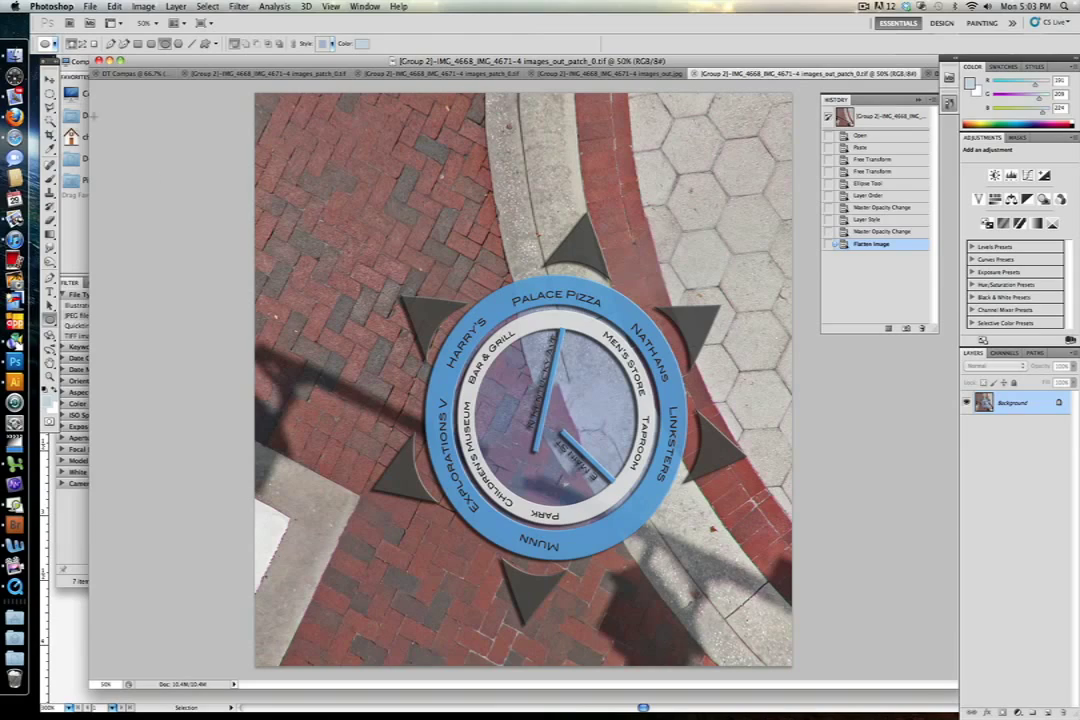
{"action": "key", "text": "F9"}
{"action": "left_click", "coordinate": [700, 555]}
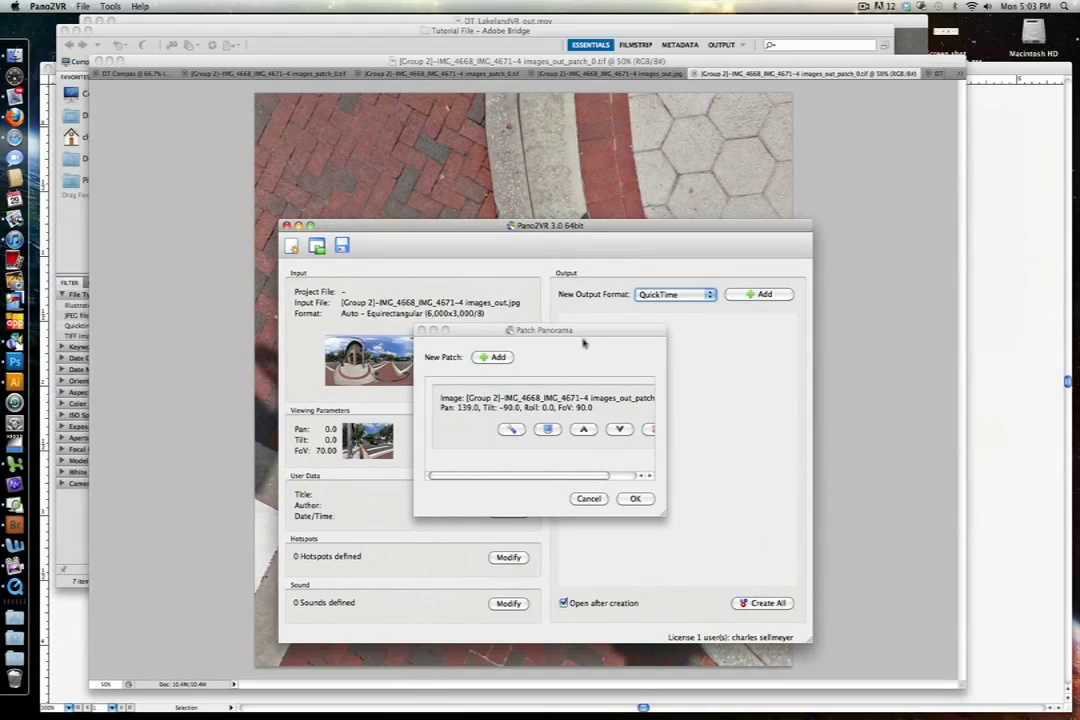
{"action": "left_click_drag", "start_coordinate": [590, 331], "coordinate": [594, 324]}
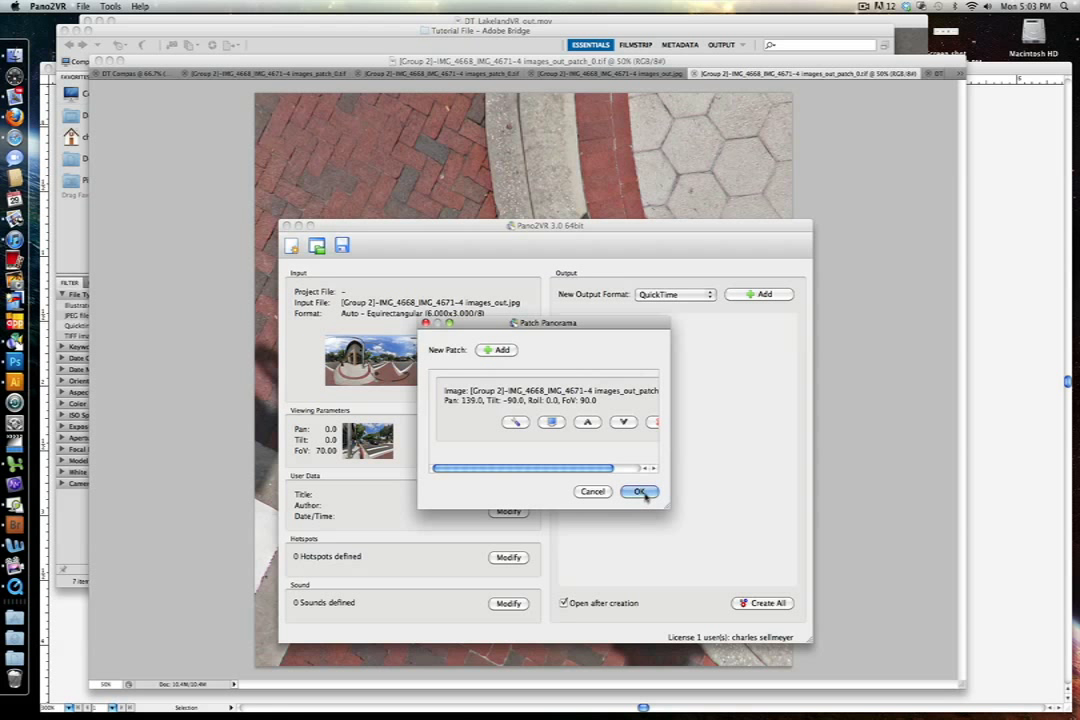
{"action": "left_click", "coordinate": [640, 491]}
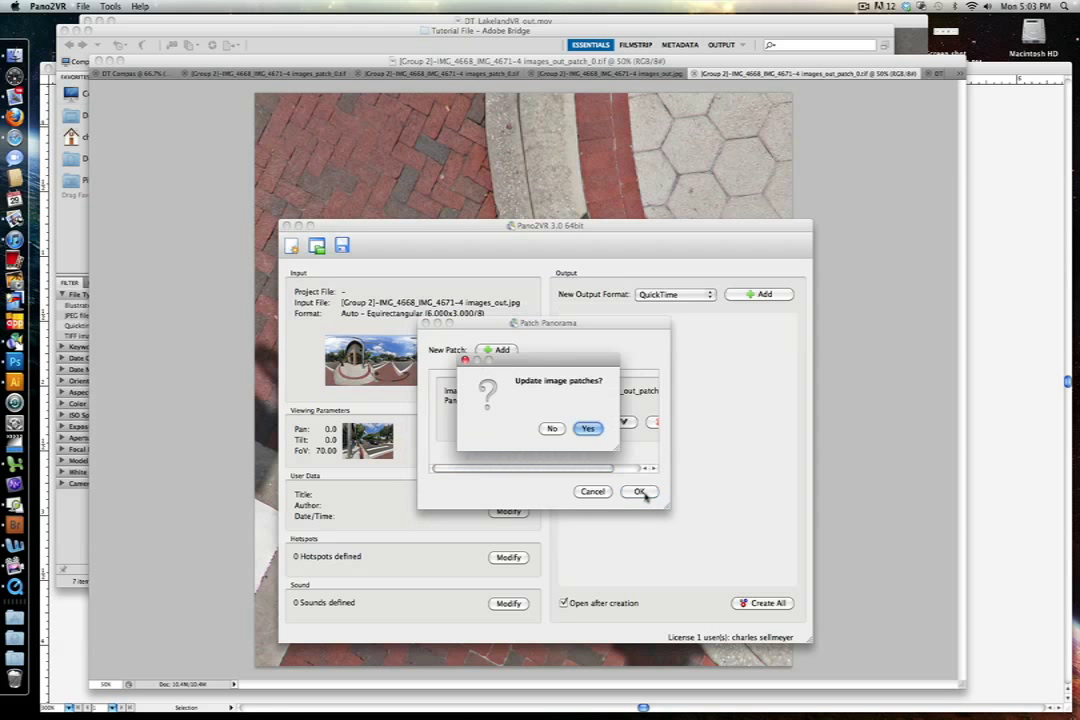
{"action": "left_click", "coordinate": [587, 429]}
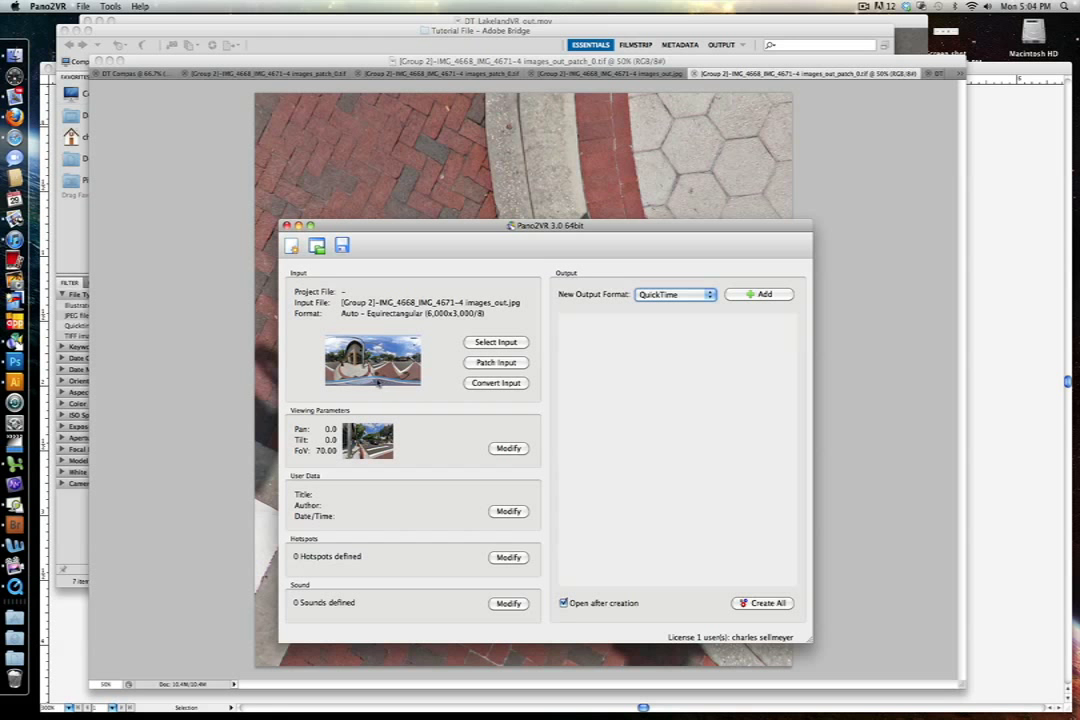
- Open a new patch view of the input panorama and look around to check the compass on the ground
{"action": "left_click", "coordinate": [496, 362]}
{"action": "left_click", "coordinate": [476, 357]}
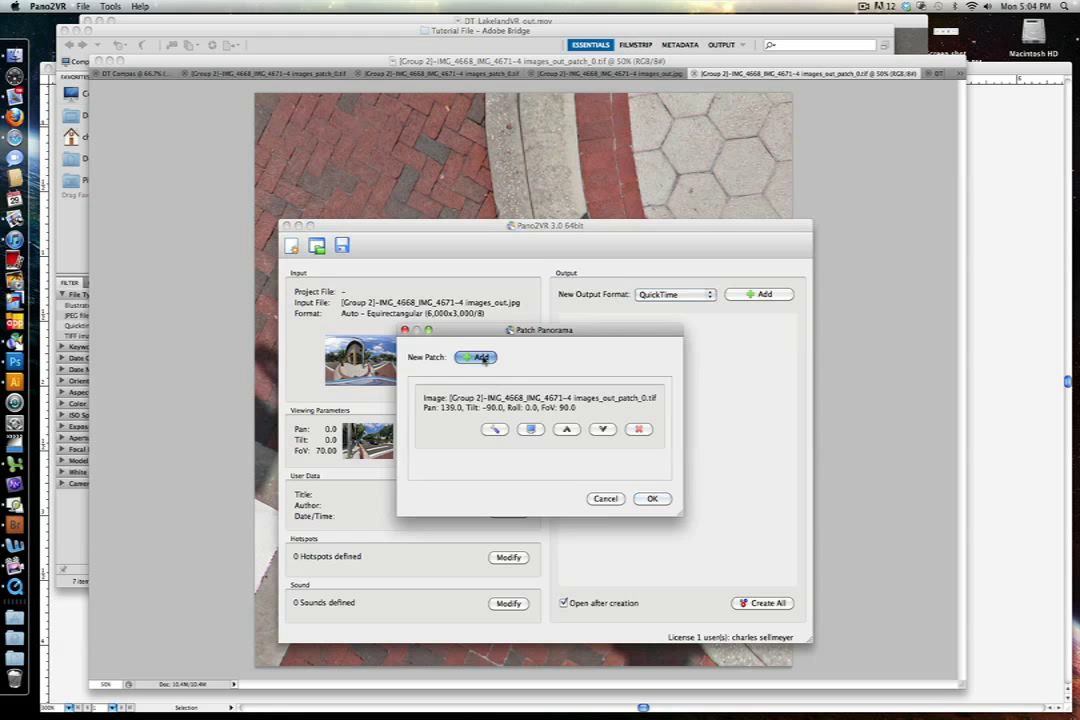
{"action": "left_click_drag", "start_coordinate": [538, 387], "coordinate": [740, 350]}
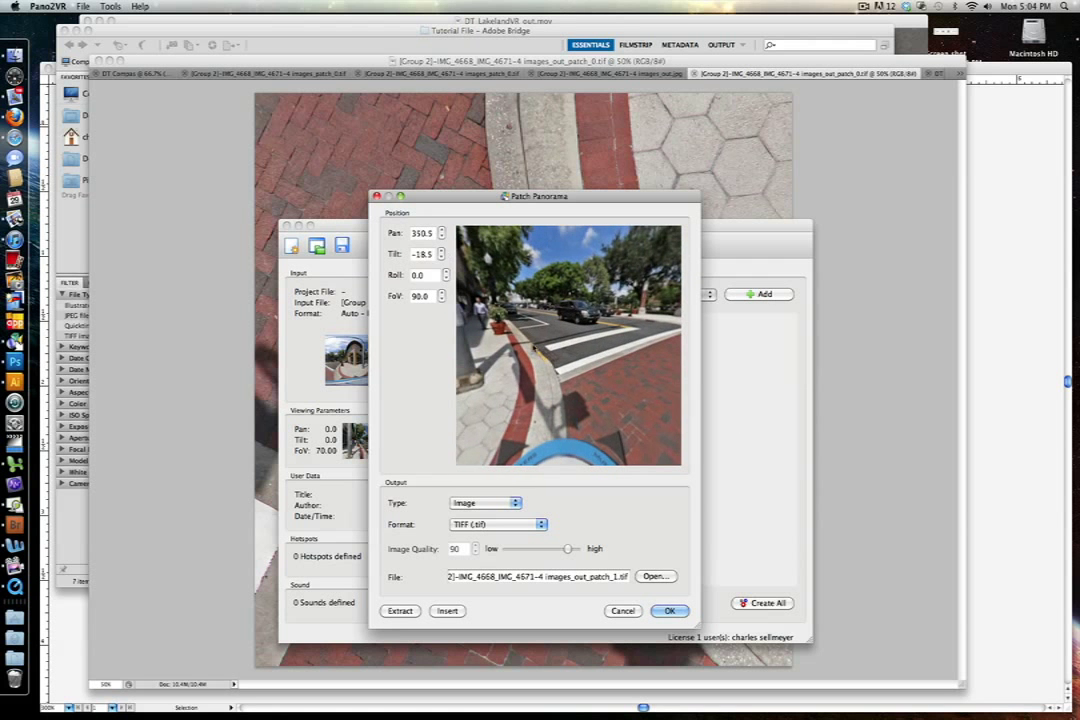
{"action": "left_click_drag", "start_coordinate": [612, 391], "coordinate": [580, 372]}
{"action": "key", "text": "Return"}
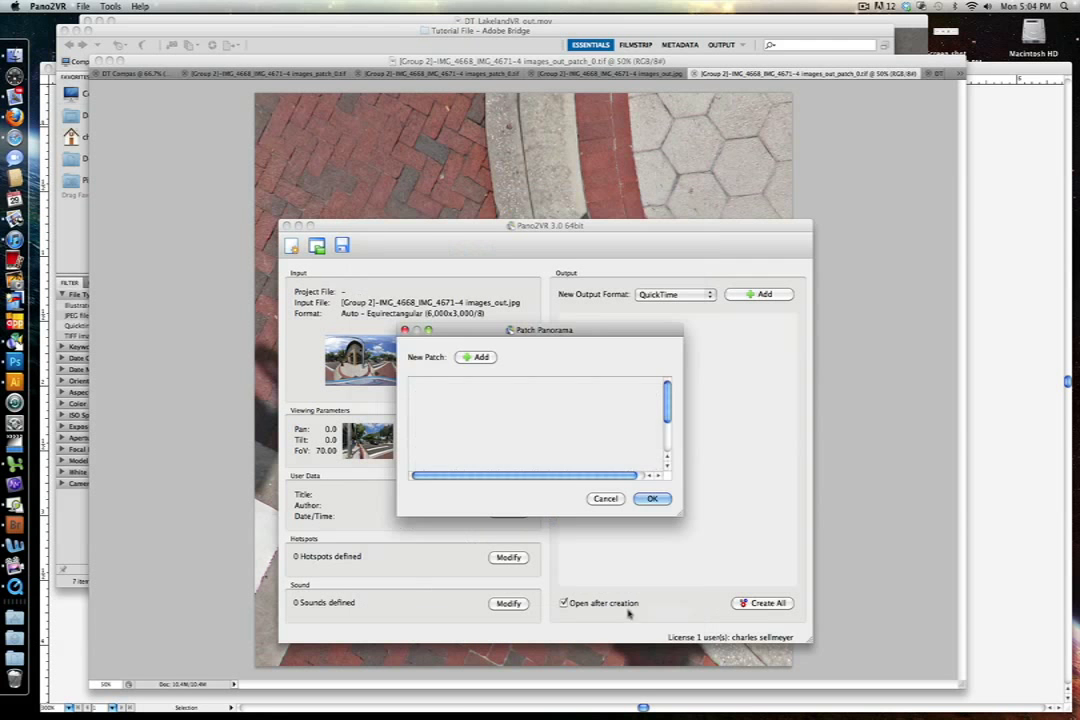
{"action": "left_click", "coordinate": [651, 499]}
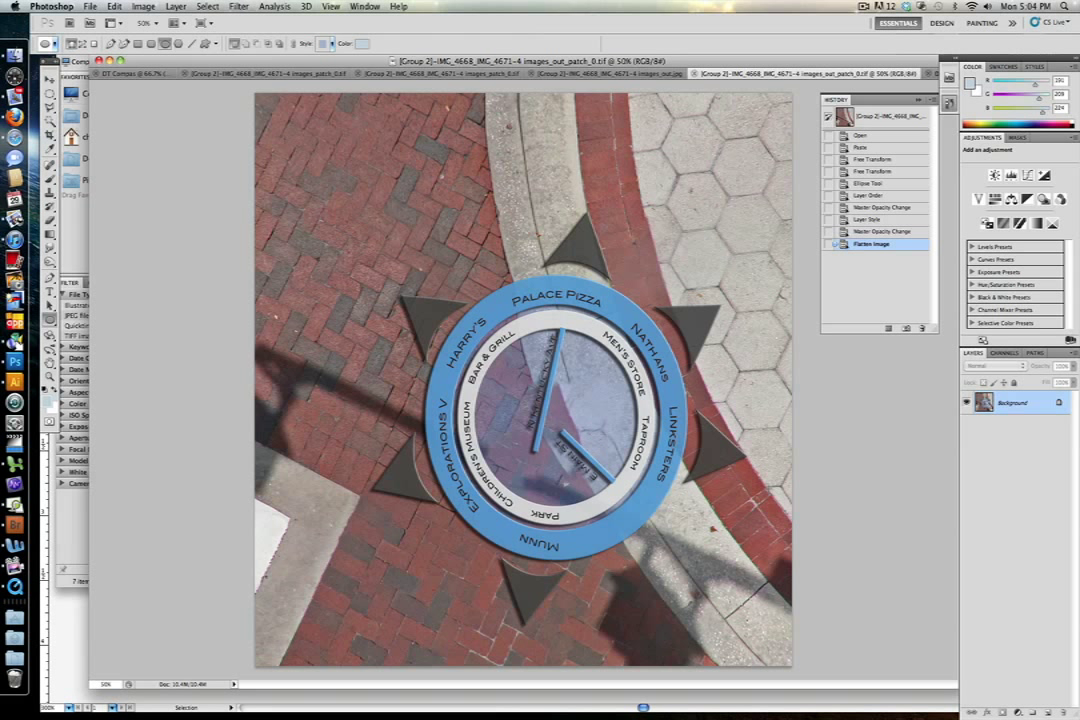
- Return to Pano2VR and add a Transformation output for the patched panorama
{"action": "key", "text": "F9"}
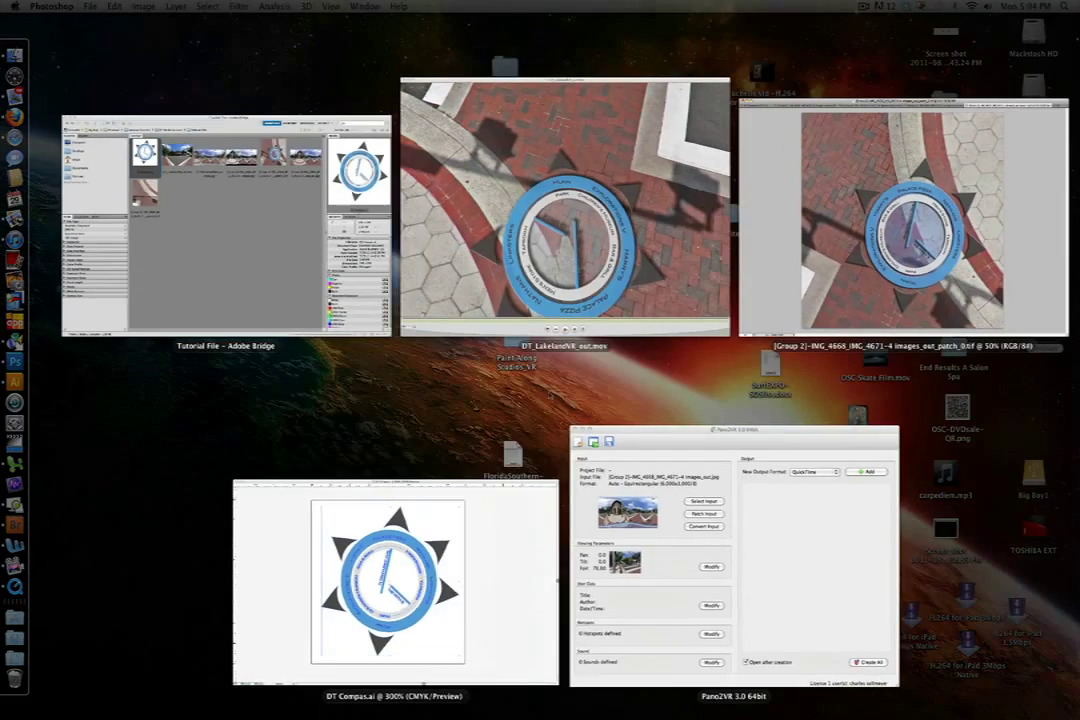
{"action": "left_click", "coordinate": [742, 557]}
{"action": "left_click_drag", "start_coordinate": [498, 229], "coordinate": [435, 228]}
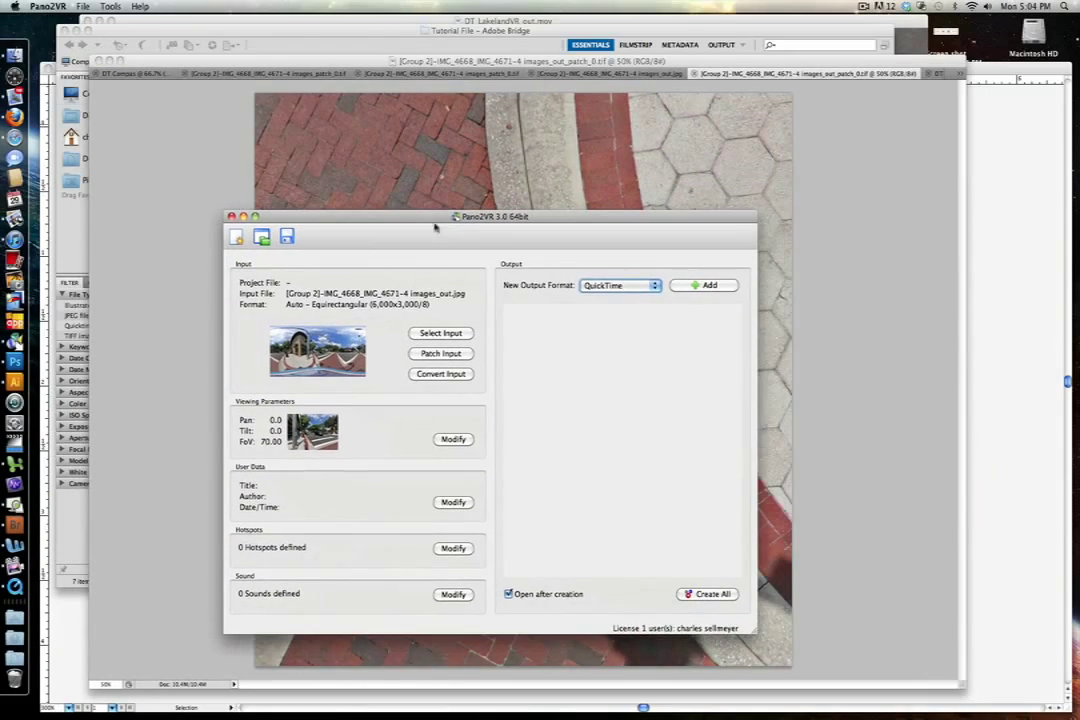
{"action": "left_click", "coordinate": [624, 287]}
{"action": "left_click", "coordinate": [614, 318]}
{"action": "left_click", "coordinate": [675, 287]}
- Set the transformation output to Equirectangular with a 6000 px width, in JPEG format at image quality 100
{"action": "left_click", "coordinate": [452, 268]}
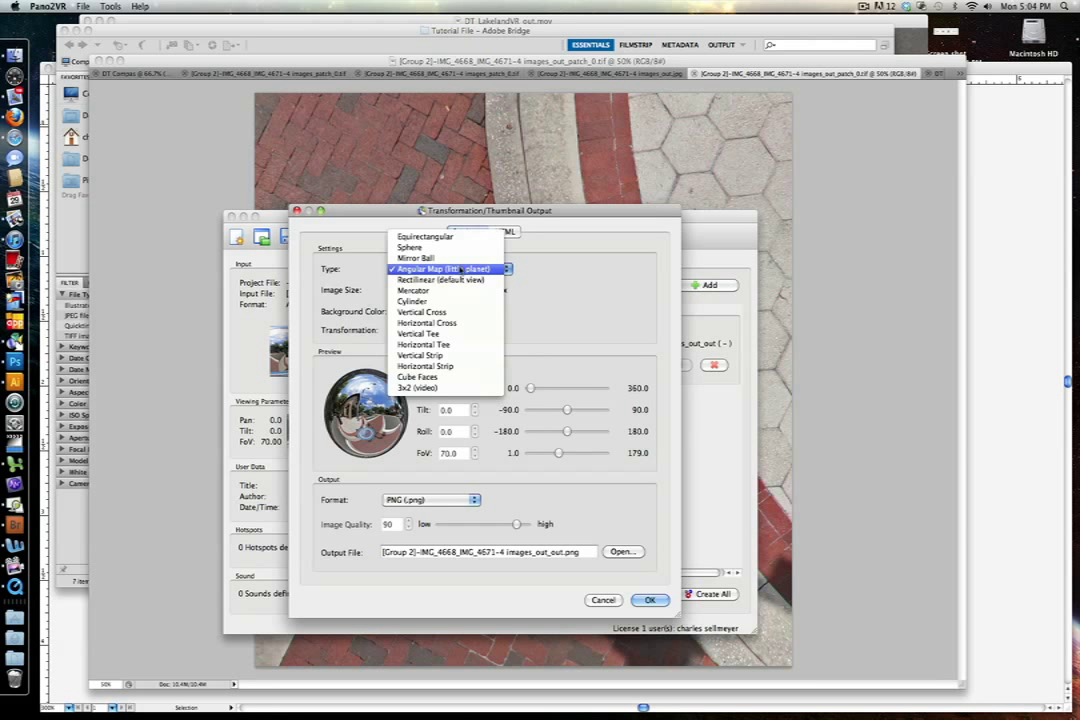
{"action": "left_click", "coordinate": [380, 203]}
{"action": "left_click_drag", "start_coordinate": [412, 290], "coordinate": [363, 289]}
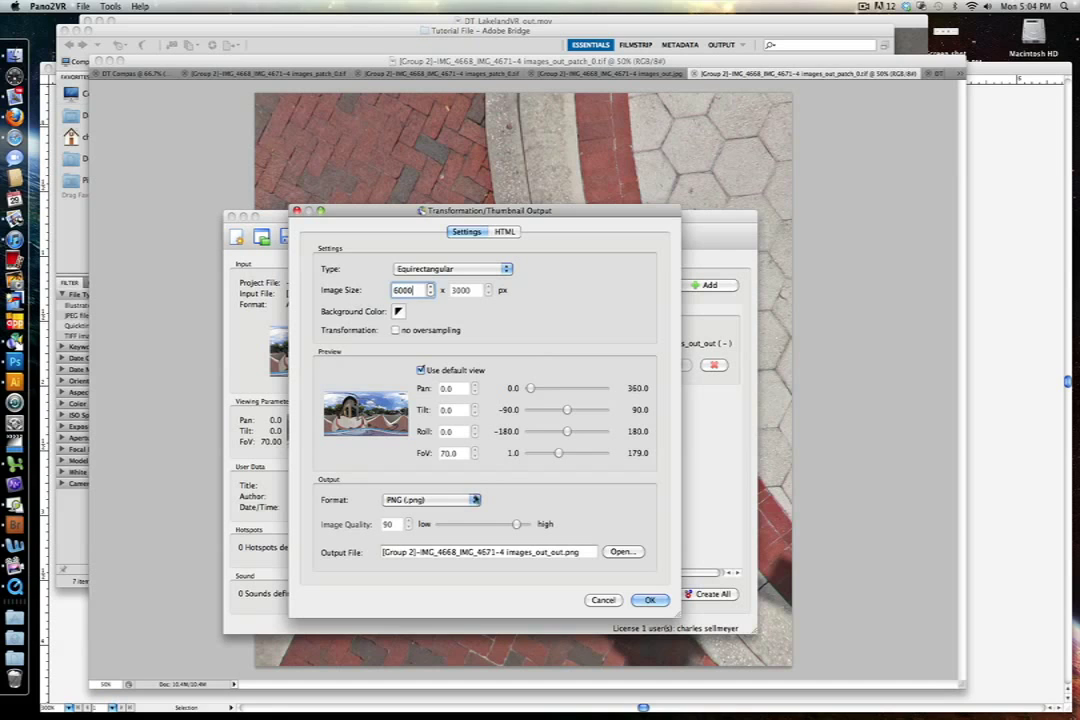
{"action": "left_click", "coordinate": [475, 499]}
{"action": "left_click", "coordinate": [415, 513]}
{"action": "left_click_drag", "start_coordinate": [515, 523], "coordinate": [548, 527]}
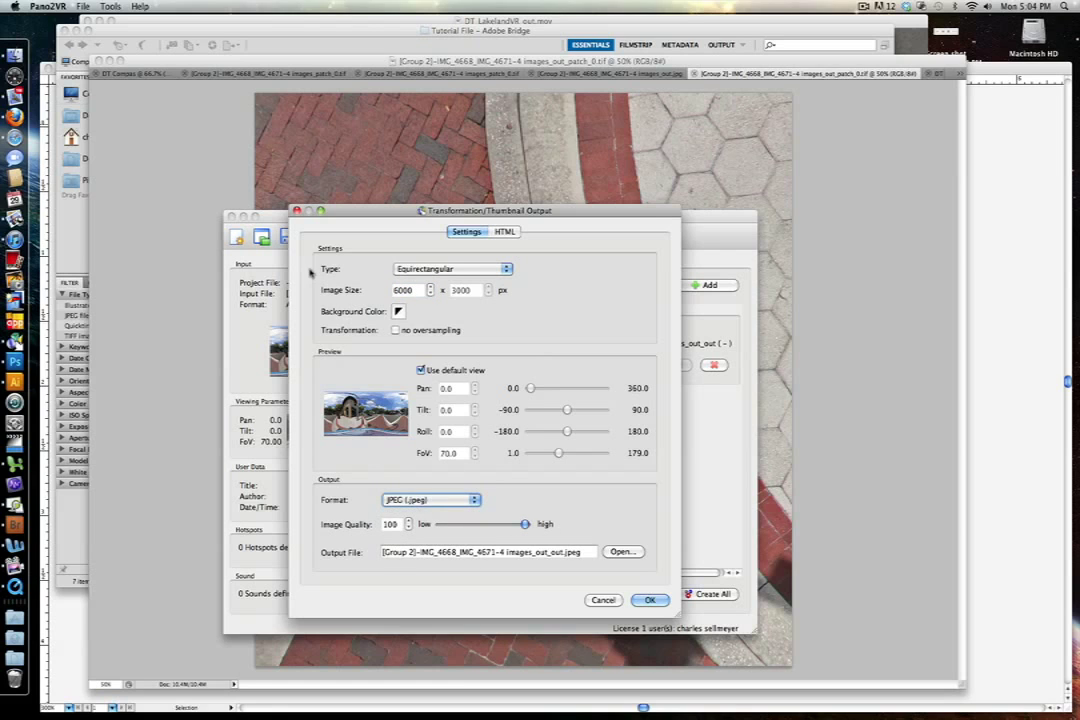
- Switch to Adobe Bridge and inspect the finished equirectangular image DT-Kentucky&Main_compas.jpg
{"action": "key", "text": "F9"}
{"action": "left_click", "coordinate": [284, 195]}
{"action": "left_click", "coordinate": [440, 180]}
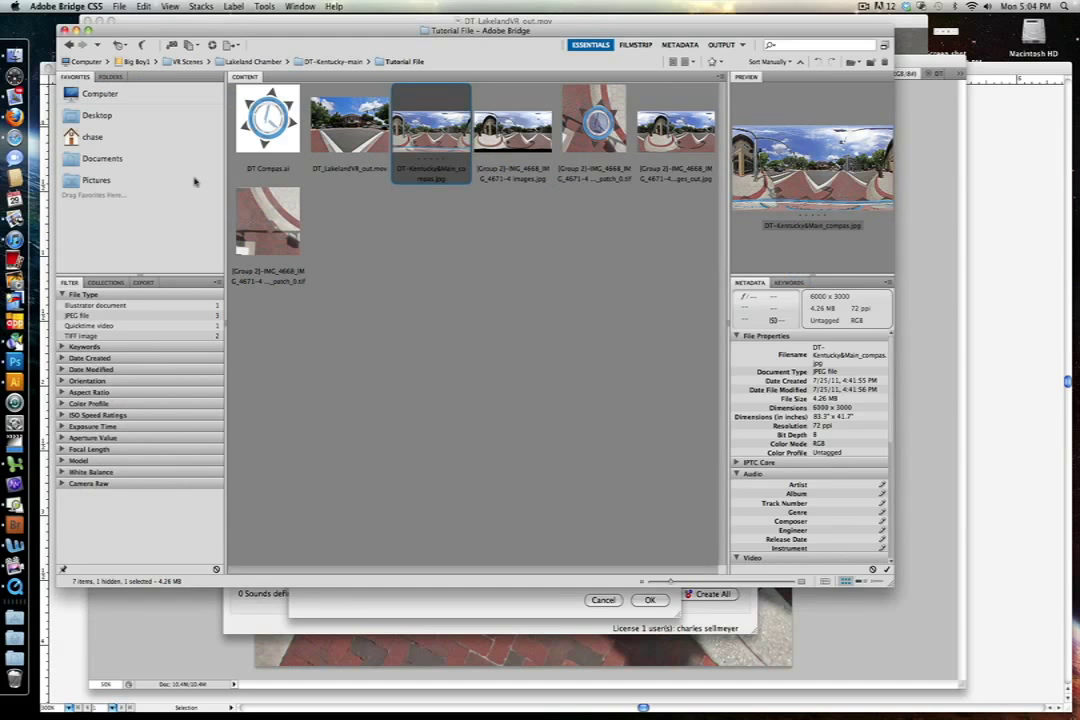
- Switch to QuickTime Player and look around the DT_LakelandVR_out.mov panorama from the compass up to street level
{"action": "mouse_move", "coordinate": [2, 2]}
{"action": "left_click", "coordinate": [663, 271]}
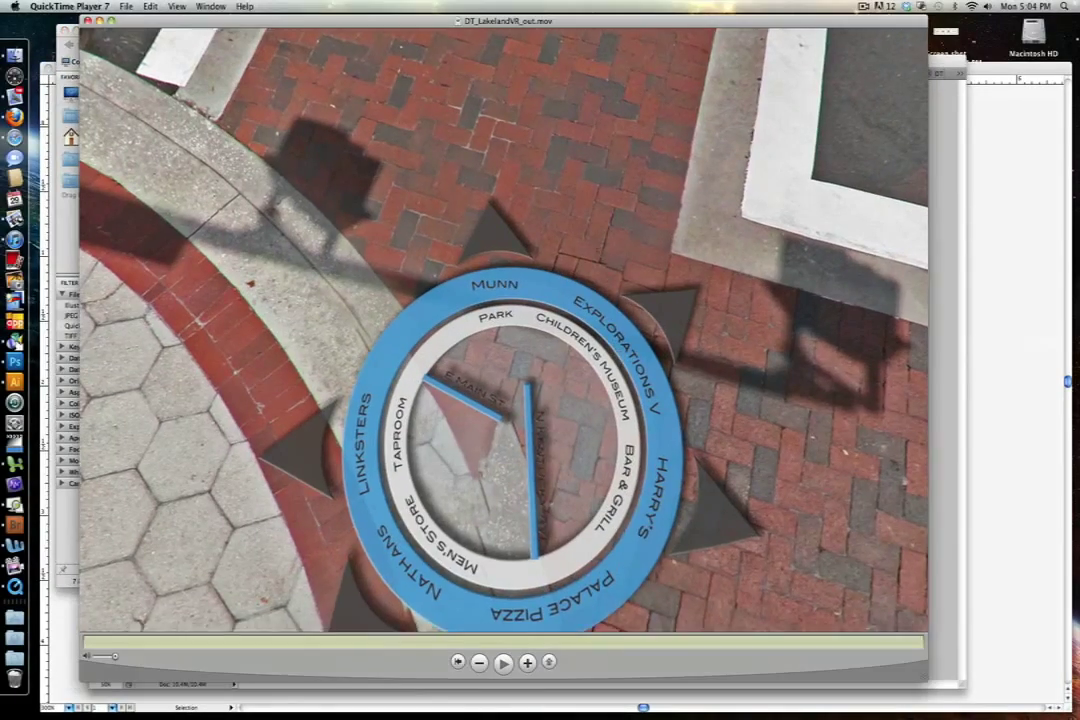
{"action": "left_click_drag", "start_coordinate": [663, 271], "coordinate": [366, 276]}
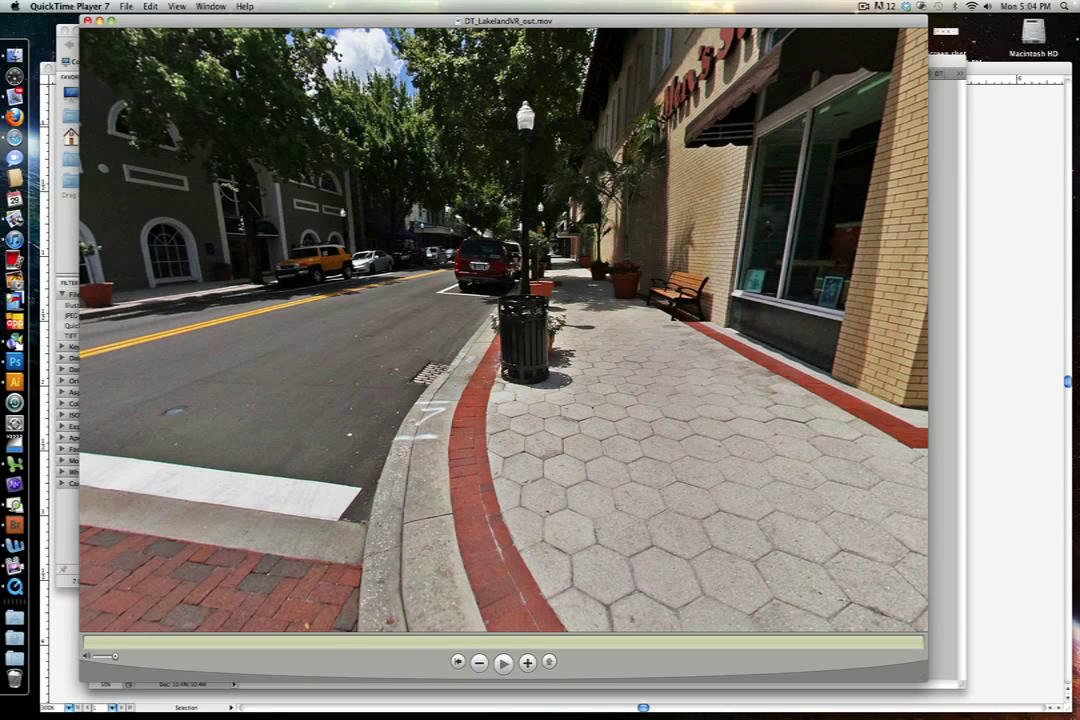
{"action": "left_click_drag", "start_coordinate": [366, 276], "coordinate": [350, 258]}
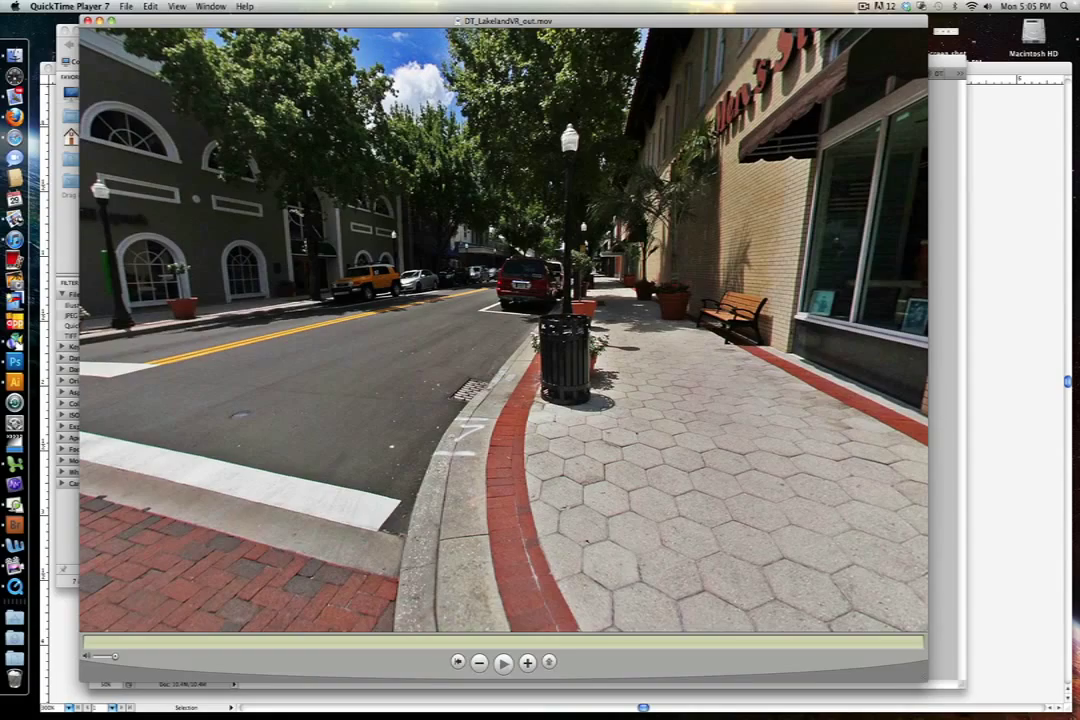